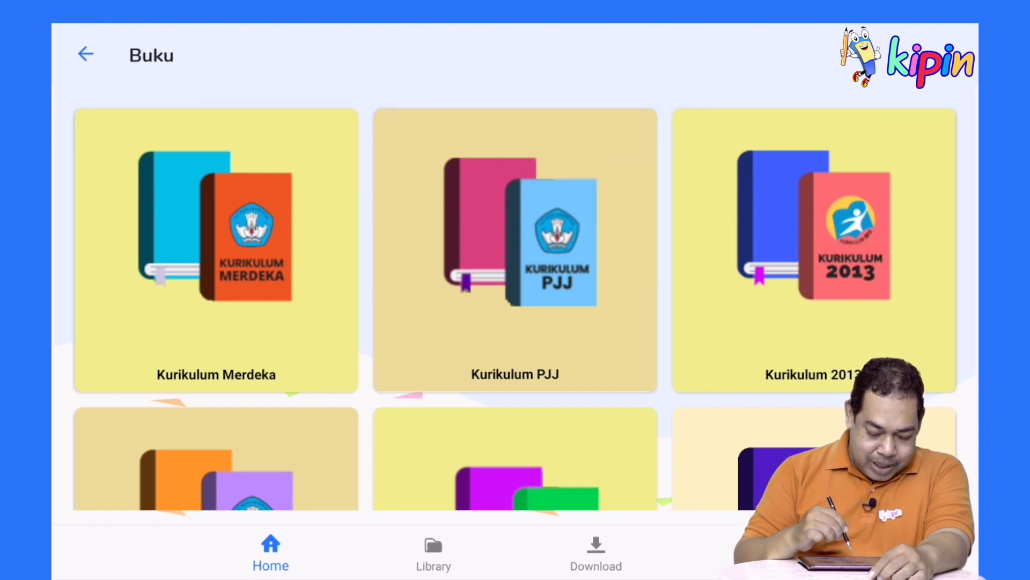
- Open Buku Menggambar (Landscape) via Home > Buku > Buku Umum in single-page layout
{"action": "left_click", "coordinate": [85, 53]}
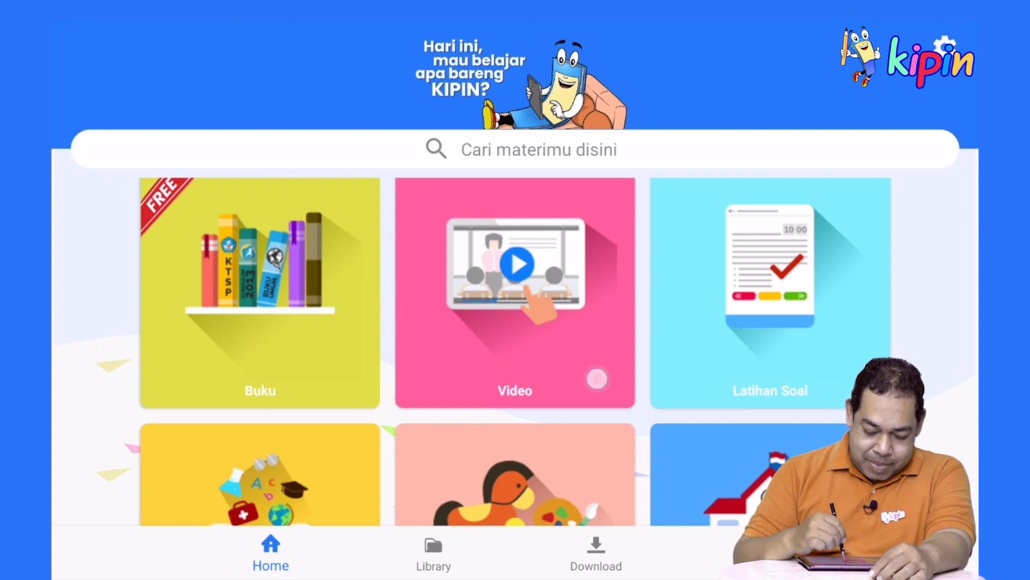
{"action": "left_click_drag", "start_coordinate": [597, 379], "coordinate": [655, 207]}
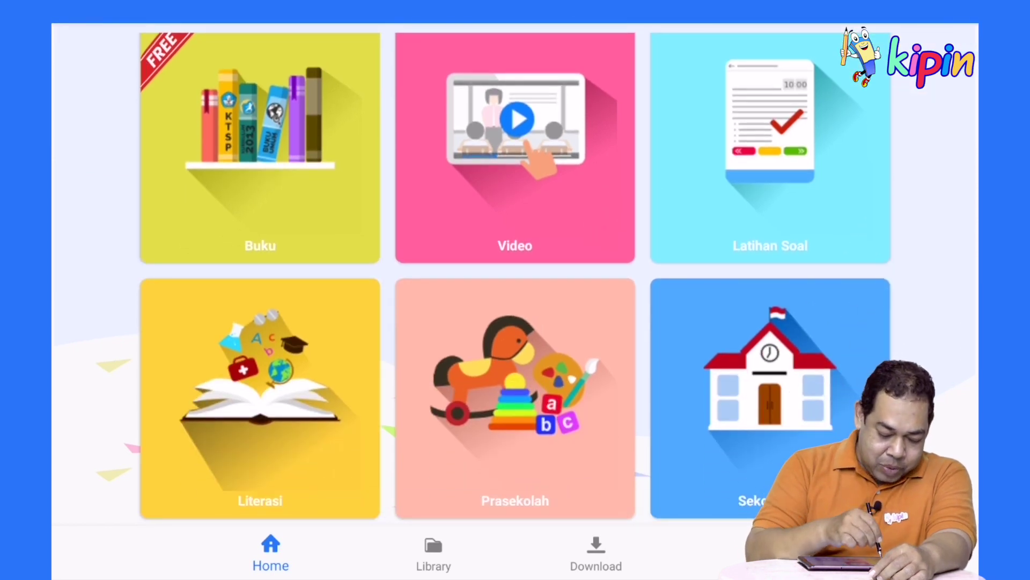
{"action": "left_click", "coordinate": [264, 165]}
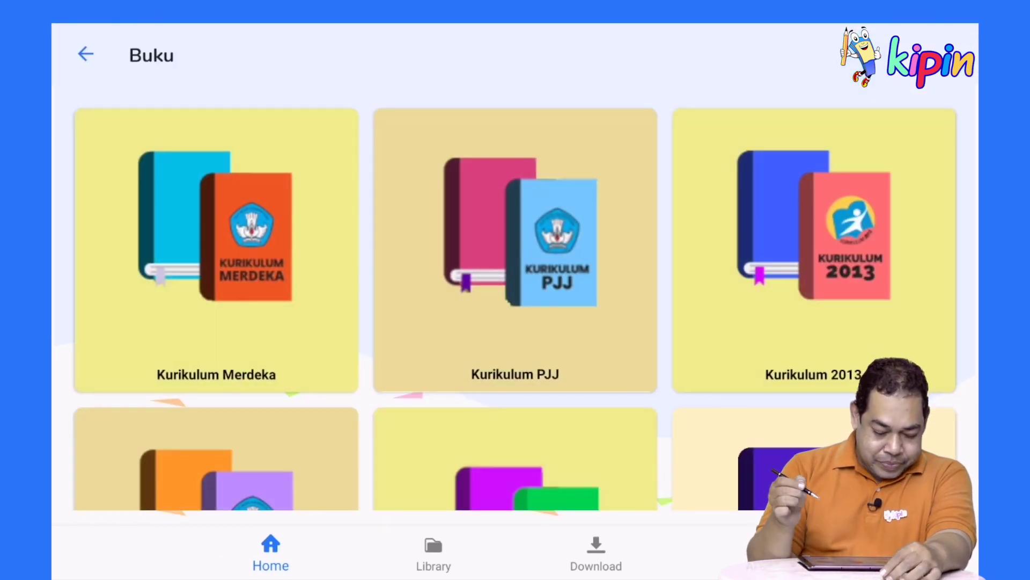
{"action": "left_click_drag", "start_coordinate": [545, 377], "coordinate": [630, 170]}
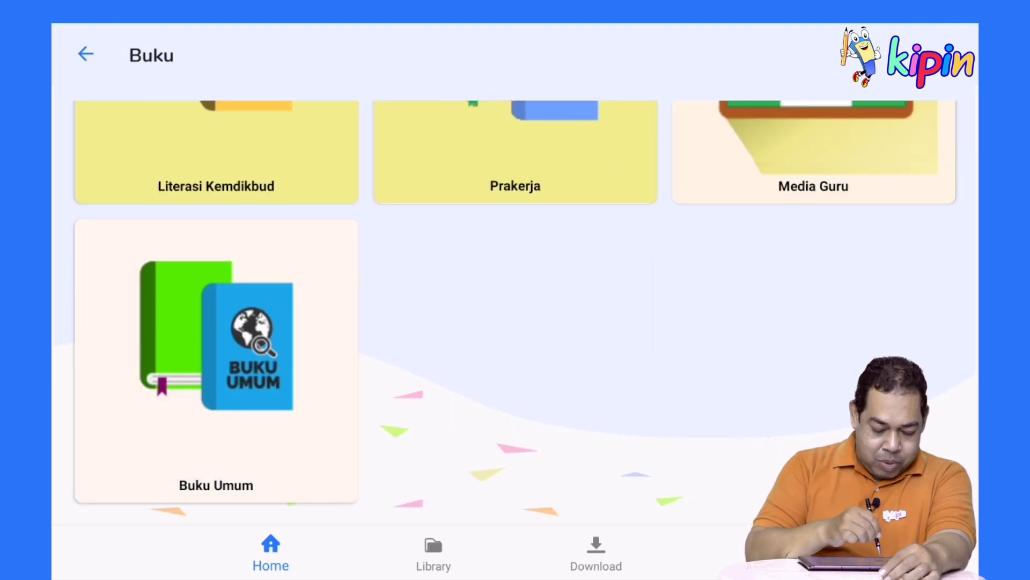
{"action": "left_click", "coordinate": [233, 341]}
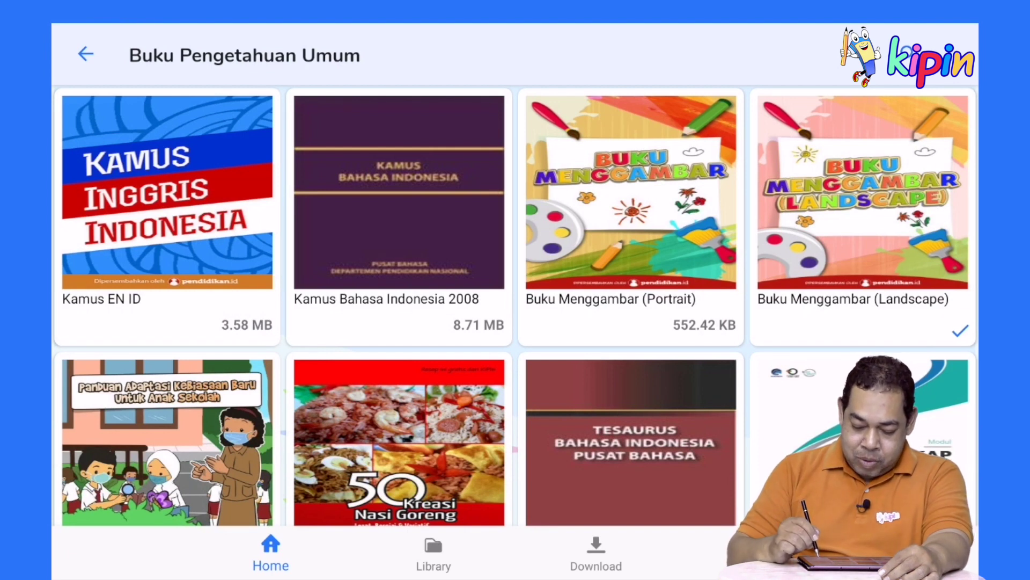
{"action": "left_click", "coordinate": [872, 179]}
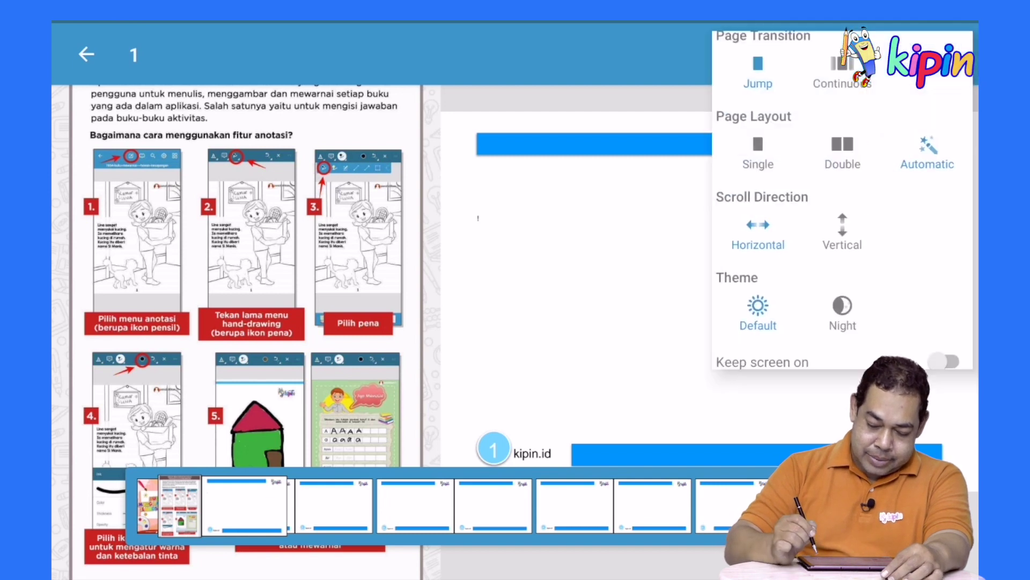
{"action": "left_click", "coordinate": [751, 169]}
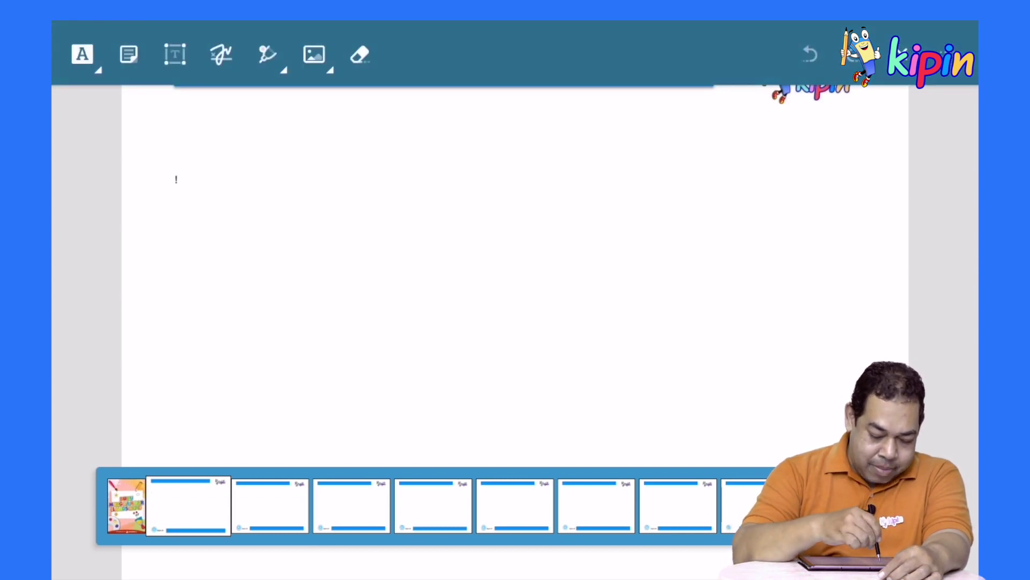
- Start a picture insert on the page and choose the mountain rice-field drawing from Screenshots
{"action": "left_click", "coordinate": [315, 55]}
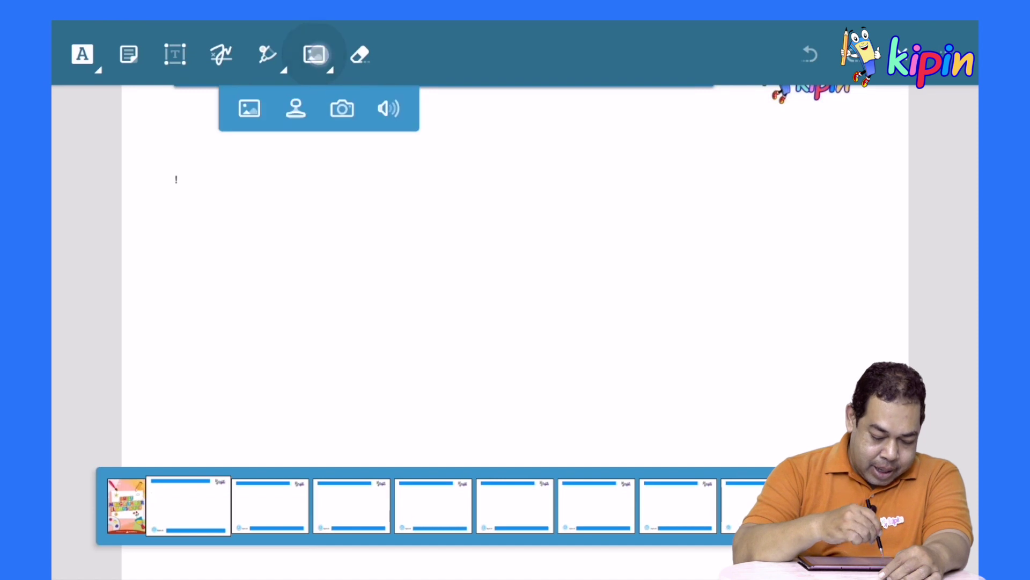
{"action": "left_click", "coordinate": [249, 109]}
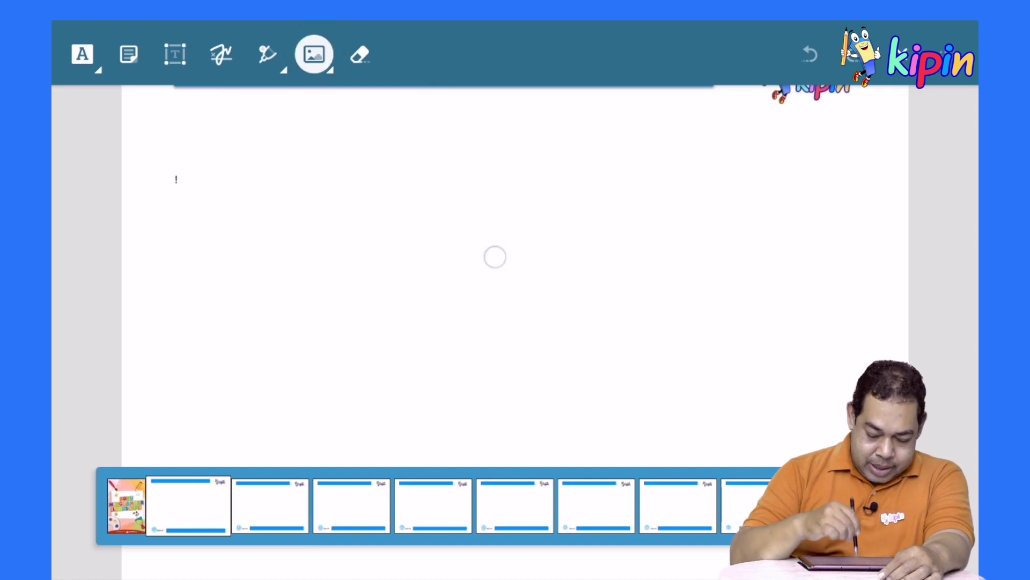
{"action": "left_click", "coordinate": [494, 257]}
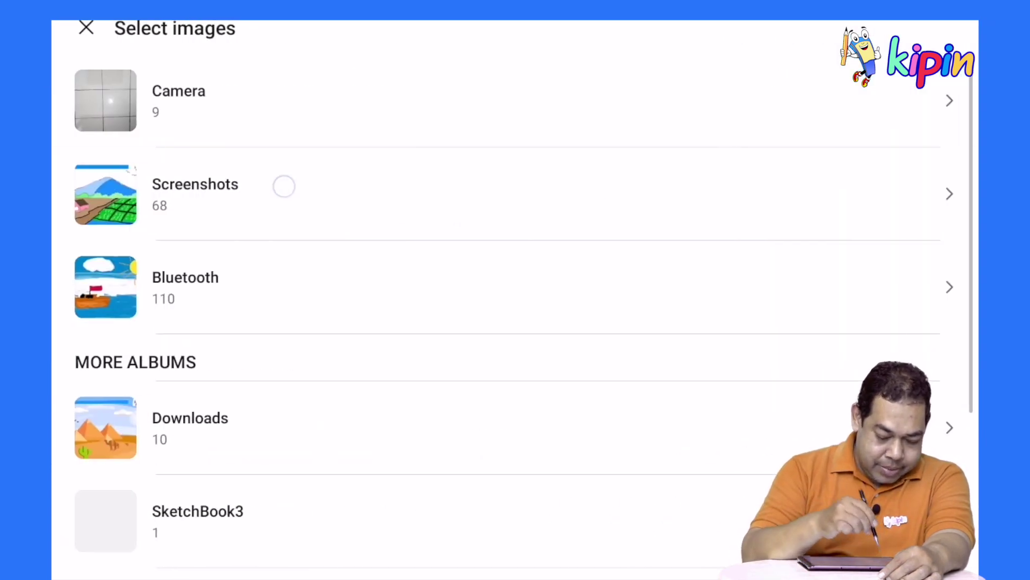
{"action": "left_click", "coordinate": [284, 186]}
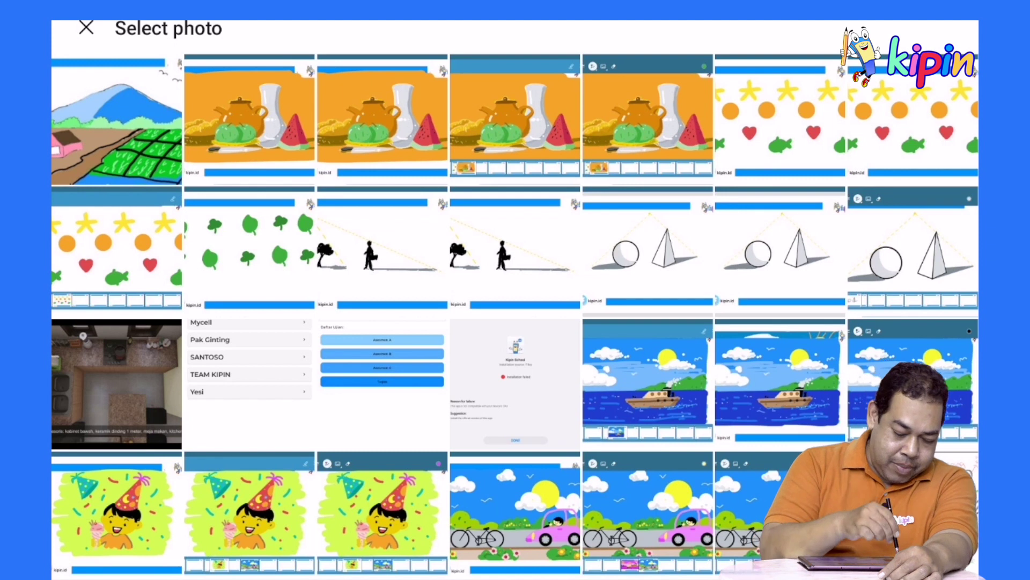
{"action": "left_click", "coordinate": [114, 128]}
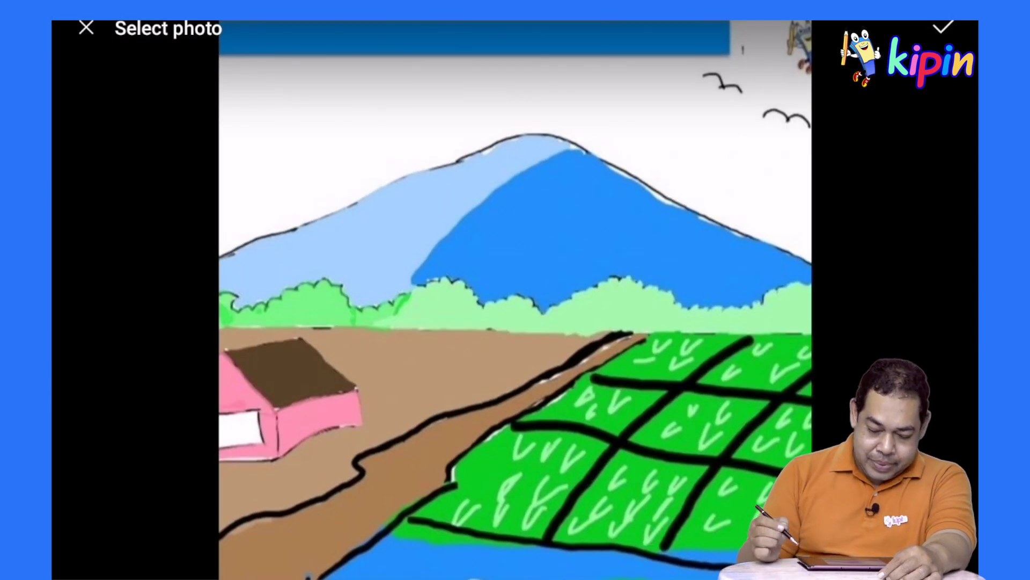
- Place the mountain rice-field picture and drag its corners until it covers most of the page
{"action": "left_click", "coordinate": [943, 27]}
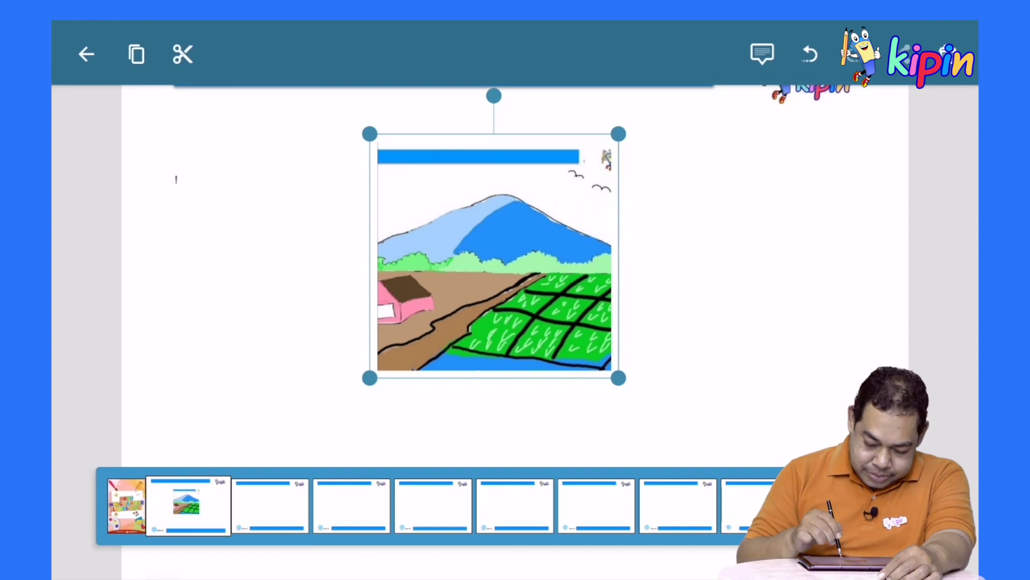
{"action": "mouse_move", "coordinate": [619, 378]}
{"action": "left_mouse_down"}
{"action": "mouse_move", "coordinate": [771, 428]}
{"action": "mouse_move", "coordinate": [703, 357]}
{"action": "left_mouse_up"}
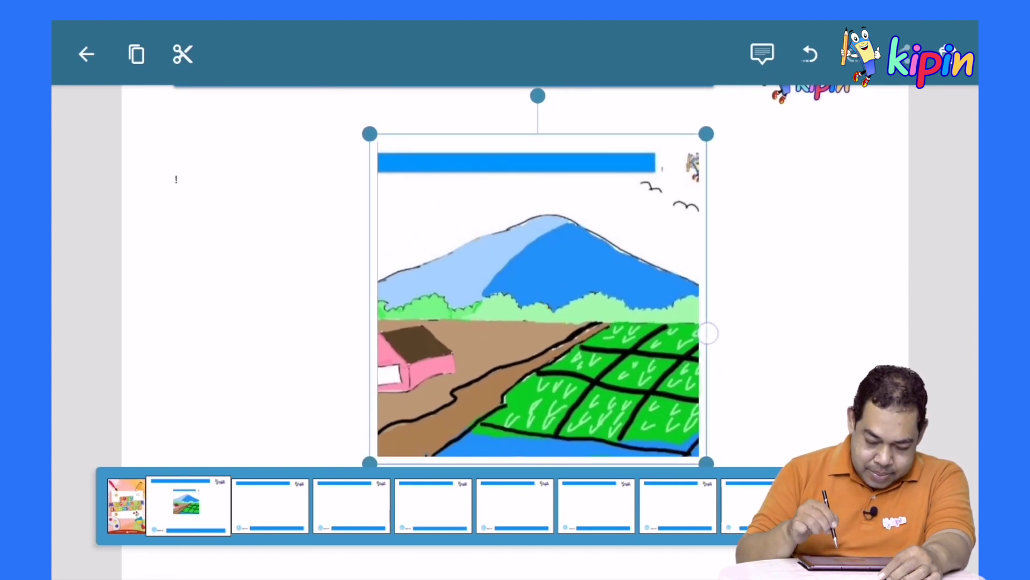
{"action": "left_click_drag", "start_coordinate": [370, 133], "coordinate": [292, 57]}
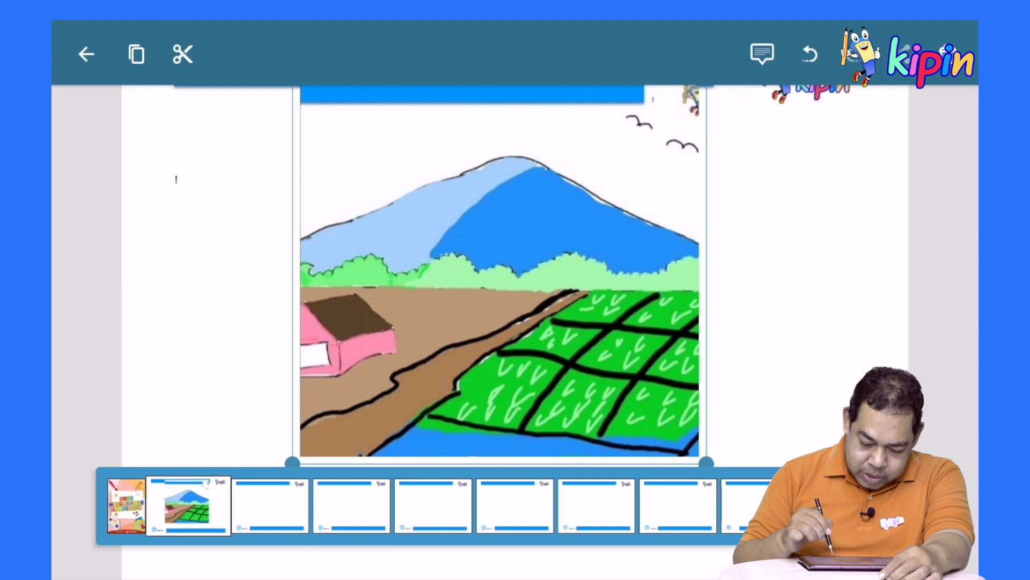
{"action": "mouse_move", "coordinate": [705, 457]}
{"action": "left_mouse_down"}
{"action": "mouse_move", "coordinate": [744, 430]}
{"action": "mouse_move", "coordinate": [669, 427]}
{"action": "mouse_move", "coordinate": [681, 437]}
{"action": "mouse_move", "coordinate": [719, 414]}
{"action": "mouse_move", "coordinate": [701, 386]}
{"action": "mouse_move", "coordinate": [716, 416]}
{"action": "left_mouse_up"}
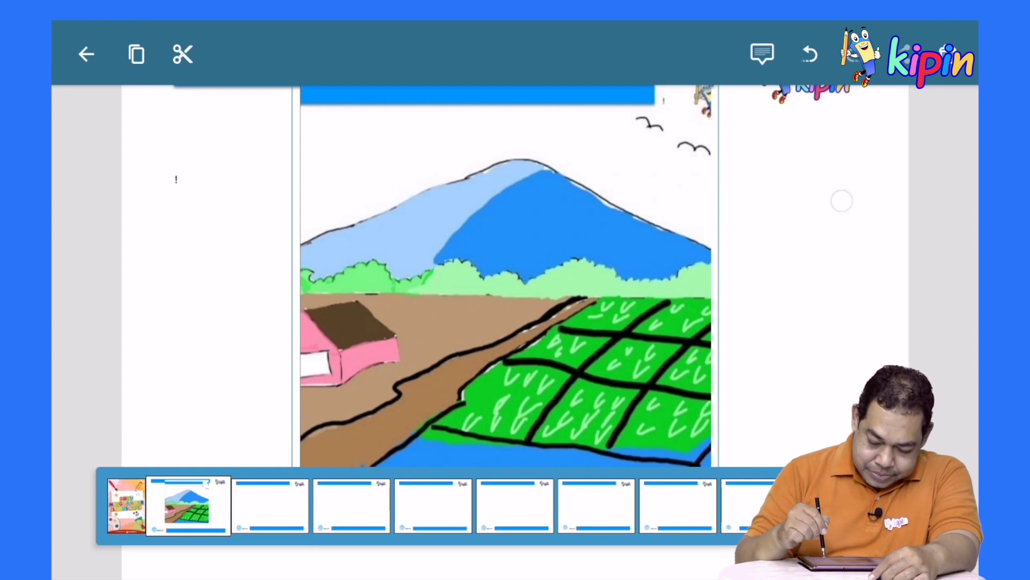
{"action": "left_click", "coordinate": [841, 200]}
- Set the freehand pen to blue with a thick 27 pt stroke
{"action": "left_click", "coordinate": [763, 55]}
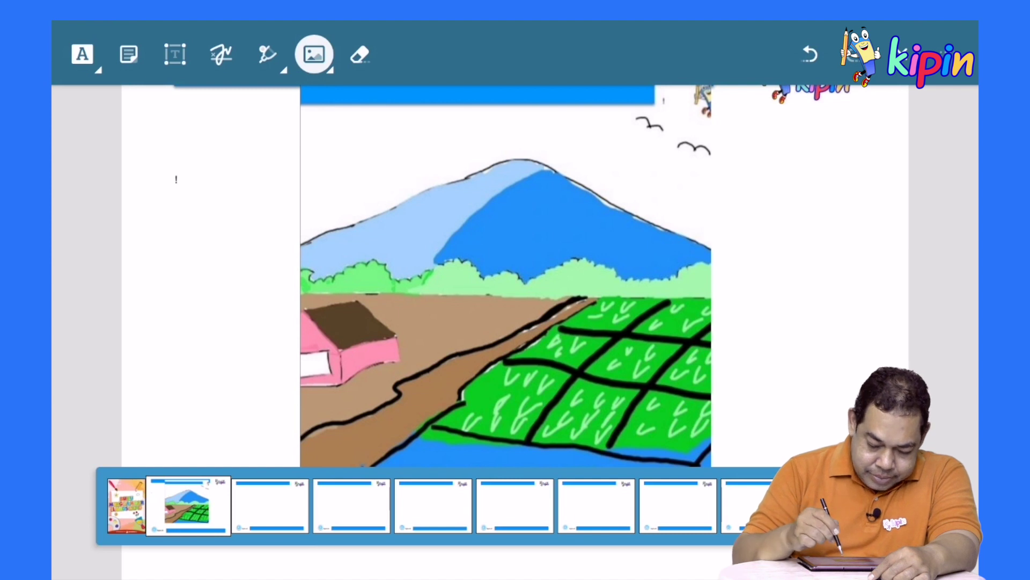
{"action": "left_click", "coordinate": [268, 54]}
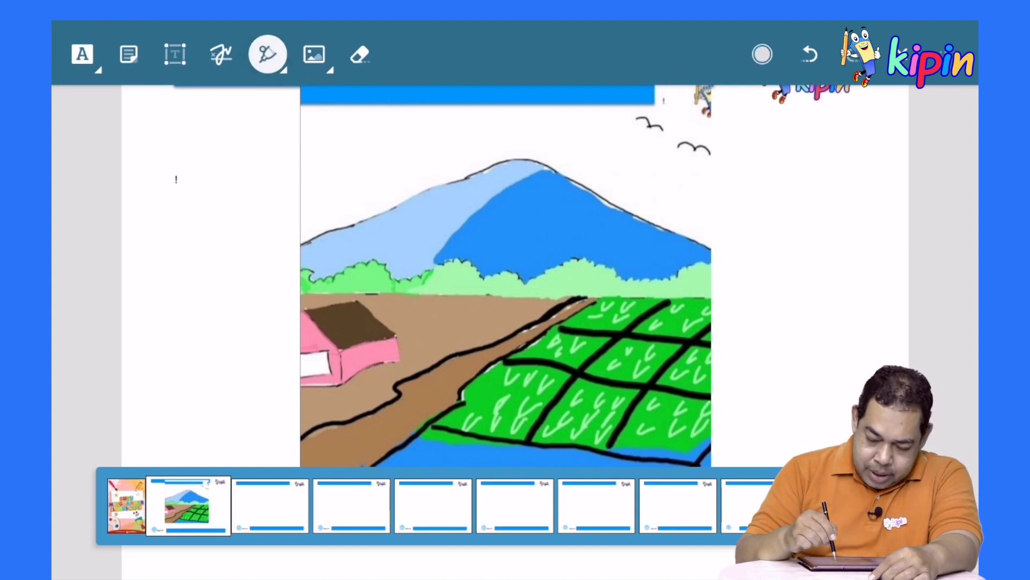
{"action": "left_click", "coordinate": [762, 54]}
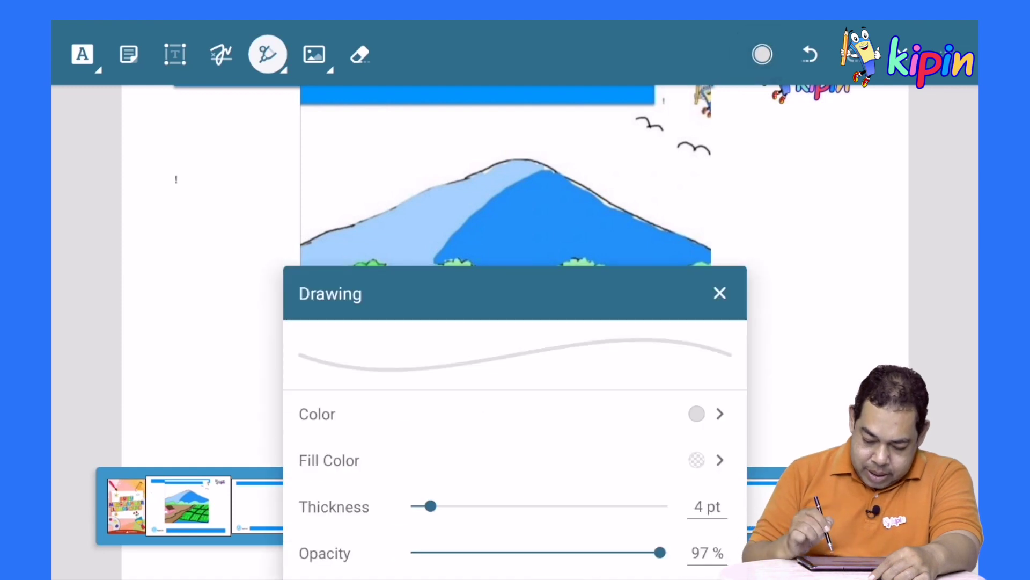
{"action": "left_click", "coordinate": [697, 413]}
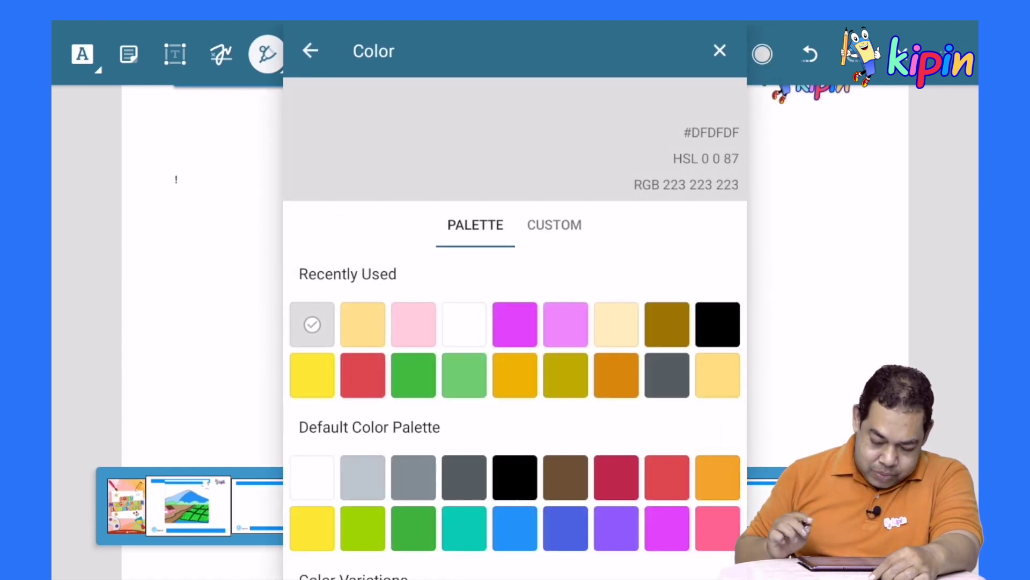
{"action": "left_click", "coordinate": [514, 528]}
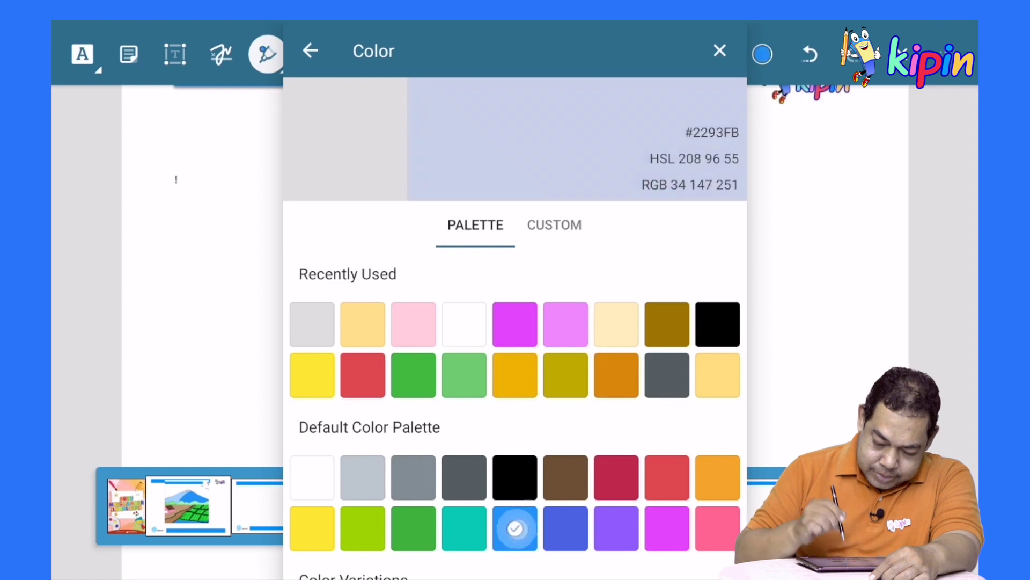
{"action": "left_click", "coordinate": [763, 55]}
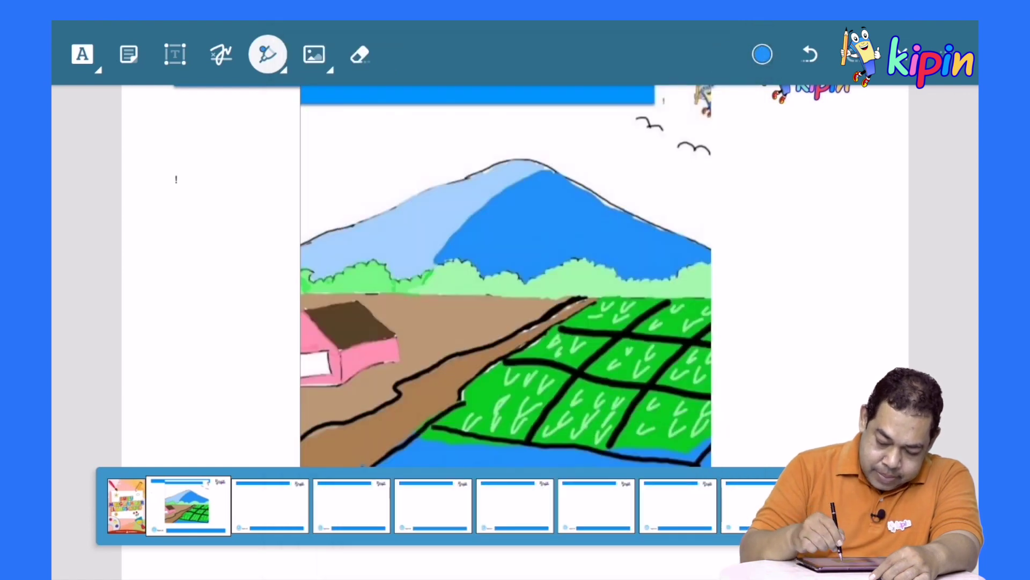
{"action": "left_click", "coordinate": [267, 54]}
{"action": "left_click_drag", "start_coordinate": [424, 507], "coordinate": [583, 506]}
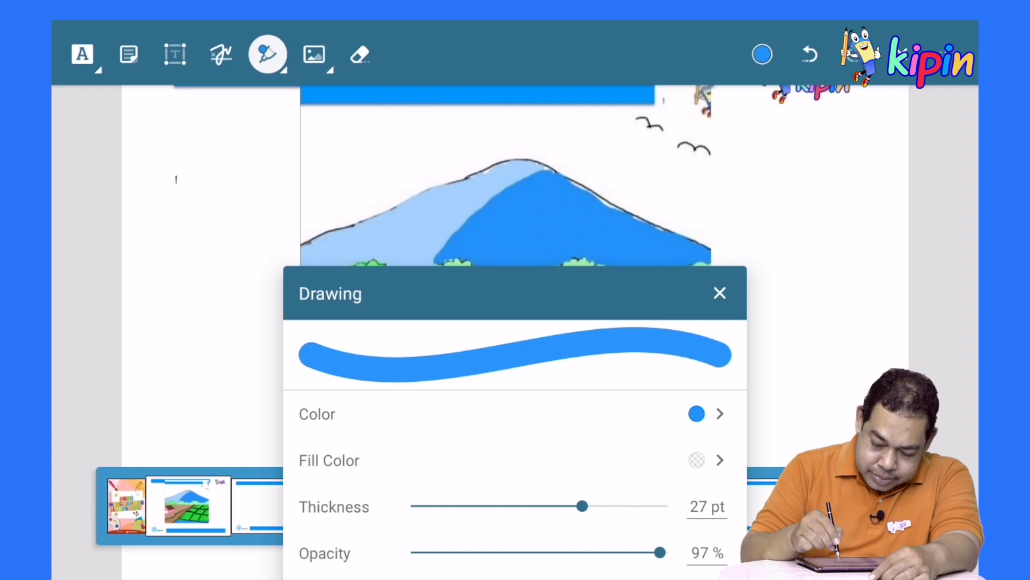
{"action": "left_click", "coordinate": [719, 293]}
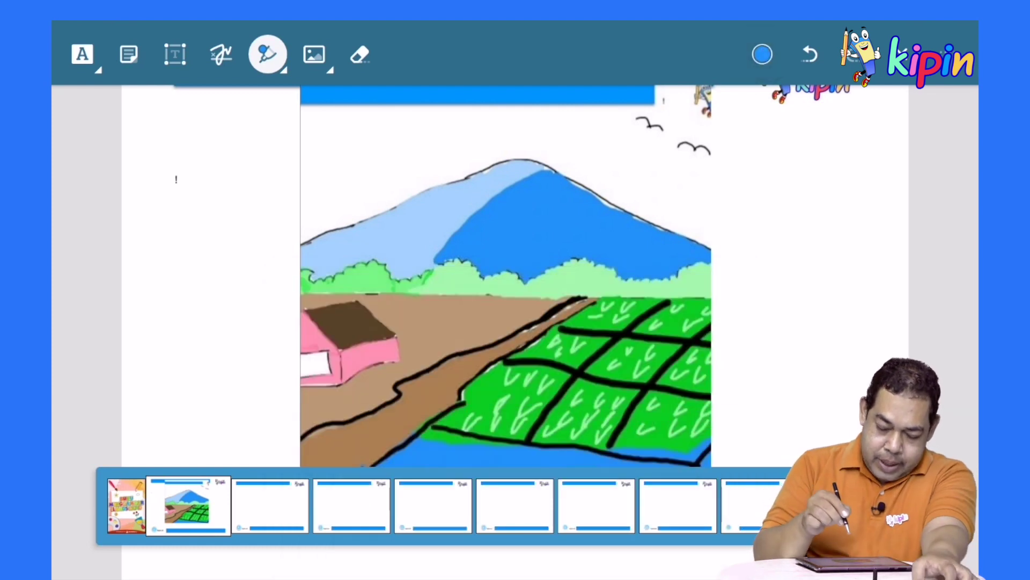
- Scribble thick blue over the picture's top half, covering the old mountains as new sky
{"action": "mouse_move", "coordinate": [304, 99]}
{"action": "left_mouse_down"}
{"action": "mouse_move", "coordinate": [567, 91]}
{"action": "mouse_move", "coordinate": [560, 108]}
{"action": "mouse_move", "coordinate": [603, 115]}
{"action": "mouse_move", "coordinate": [357, 131]}
{"action": "mouse_move", "coordinate": [685, 122]}
{"action": "mouse_move", "coordinate": [348, 146]}
{"action": "mouse_move", "coordinate": [690, 138]}
{"action": "mouse_move", "coordinate": [347, 154]}
{"action": "mouse_move", "coordinate": [304, 106]}
{"action": "mouse_move", "coordinate": [312, 191]}
{"action": "mouse_move", "coordinate": [317, 161]}
{"action": "mouse_move", "coordinate": [324, 214]}
{"action": "mouse_move", "coordinate": [574, 161]}
{"action": "mouse_move", "coordinate": [659, 161]}
{"action": "left_mouse_up"}
{"action": "mouse_move", "coordinate": [659, 161]}
{"action": "left_mouse_down"}
{"action": "mouse_move", "coordinate": [431, 167]}
{"action": "mouse_move", "coordinate": [578, 154]}
{"action": "mouse_move", "coordinate": [717, 111]}
{"action": "mouse_move", "coordinate": [707, 211]}
{"action": "mouse_move", "coordinate": [697, 198]}
{"action": "mouse_move", "coordinate": [713, 110]}
{"action": "mouse_move", "coordinate": [721, 147]}
{"action": "mouse_move", "coordinate": [701, 277]}
{"action": "mouse_move", "coordinate": [706, 139]}
{"action": "mouse_move", "coordinate": [703, 294]}
{"action": "mouse_move", "coordinate": [709, 122]}
{"action": "mouse_move", "coordinate": [695, 272]}
{"action": "mouse_move", "coordinate": [685, 140]}
{"action": "mouse_move", "coordinate": [469, 156]}
{"action": "mouse_move", "coordinate": [522, 179]}
{"action": "mouse_move", "coordinate": [683, 166]}
{"action": "mouse_move", "coordinate": [656, 168]}
{"action": "mouse_move", "coordinate": [575, 211]}
{"action": "mouse_move", "coordinate": [660, 235]}
{"action": "mouse_move", "coordinate": [538, 191]}
{"action": "mouse_move", "coordinate": [361, 174]}
{"action": "mouse_move", "coordinate": [306, 233]}
{"action": "mouse_move", "coordinate": [303, 271]}
{"action": "mouse_move", "coordinate": [693, 269]}
{"action": "mouse_move", "coordinate": [404, 285]}
{"action": "mouse_move", "coordinate": [601, 285]}
{"action": "mouse_move", "coordinate": [652, 279]}
{"action": "mouse_move", "coordinate": [361, 288]}
{"action": "mouse_move", "coordinate": [547, 267]}
{"action": "mouse_move", "coordinate": [405, 260]}
{"action": "mouse_move", "coordinate": [458, 220]}
{"action": "mouse_move", "coordinate": [368, 230]}
{"action": "mouse_move", "coordinate": [349, 200]}
{"action": "mouse_move", "coordinate": [324, 255]}
{"action": "left_mouse_up"}
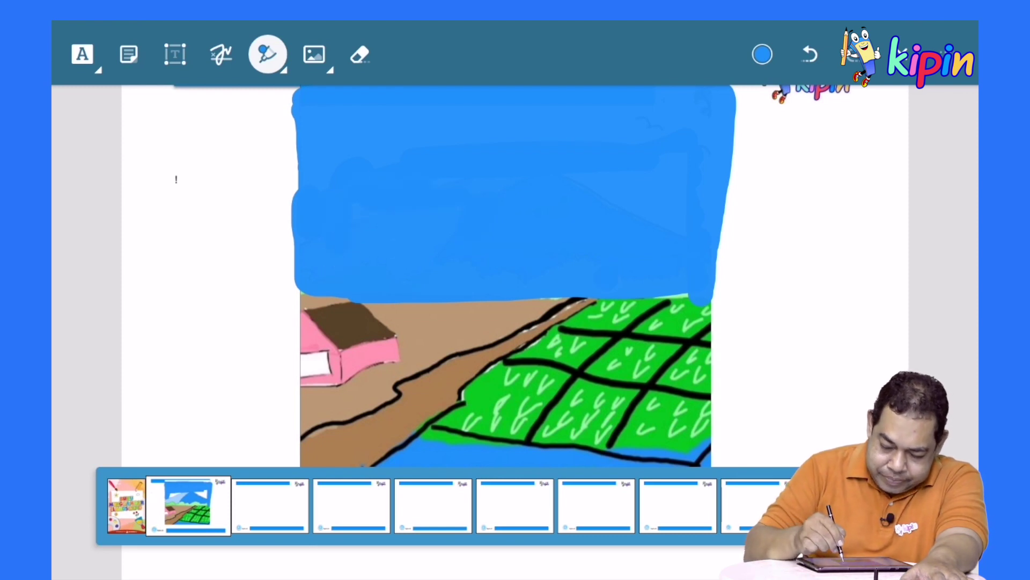
{"action": "left_click_drag", "start_coordinate": [719, 104], "coordinate": [708, 260]}
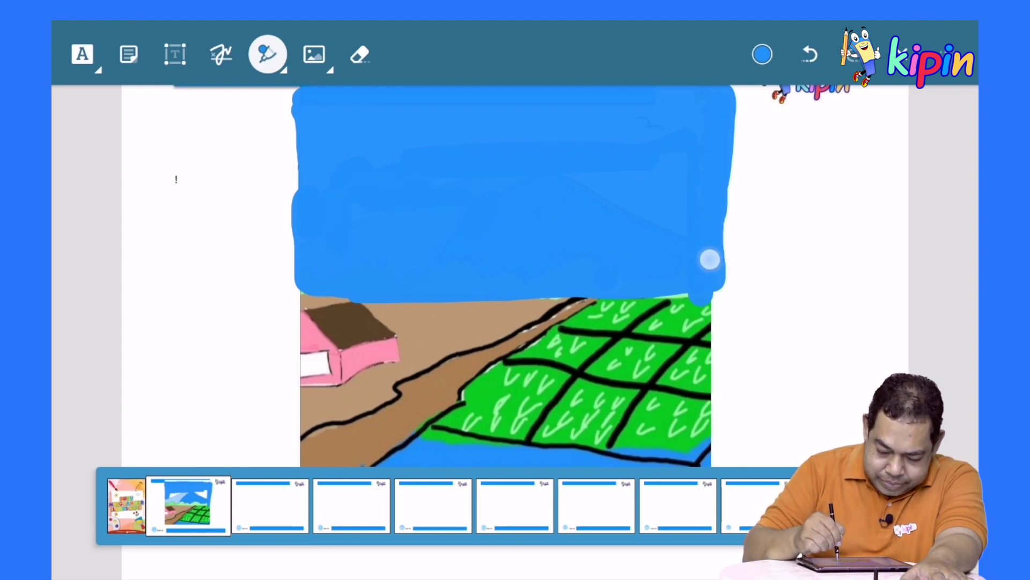
{"action": "mouse_move", "coordinate": [704, 174]}
{"action": "left_mouse_down"}
{"action": "mouse_move", "coordinate": [697, 283]}
{"action": "mouse_move", "coordinate": [401, 275]}
{"action": "left_mouse_up"}
{"action": "left_click_drag", "start_coordinate": [302, 95], "coordinate": [308, 276]}
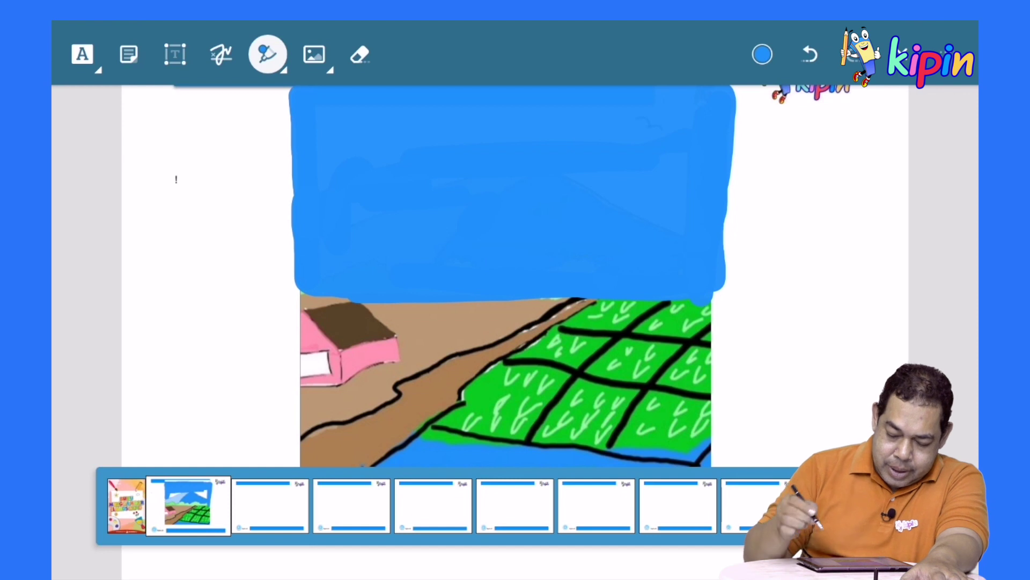
{"action": "left_click", "coordinate": [762, 54]}
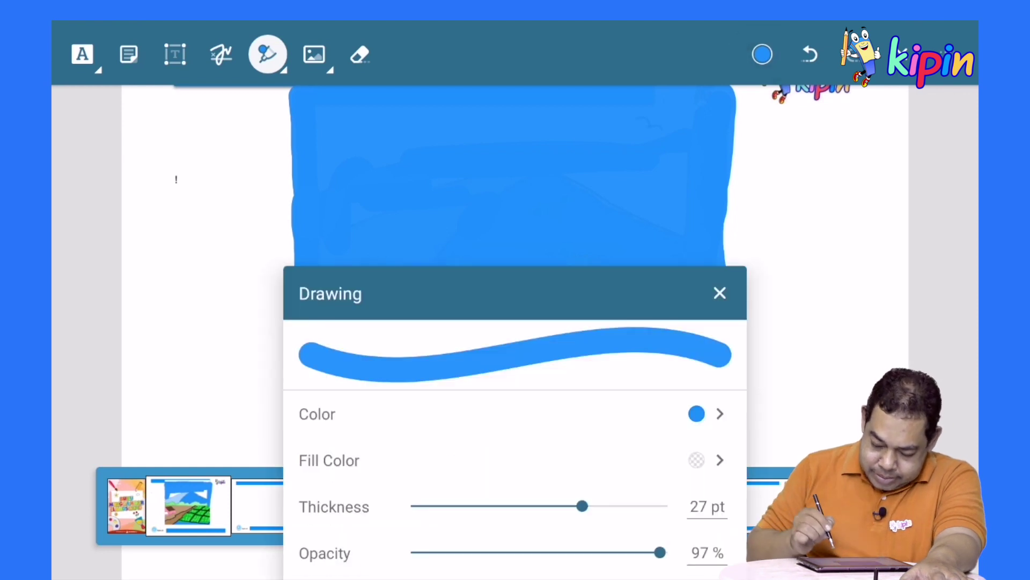
- Make the pen white, 19 pt thick, at about 72% opacity
{"action": "left_click_drag", "start_coordinate": [656, 553], "coordinate": [667, 553]}
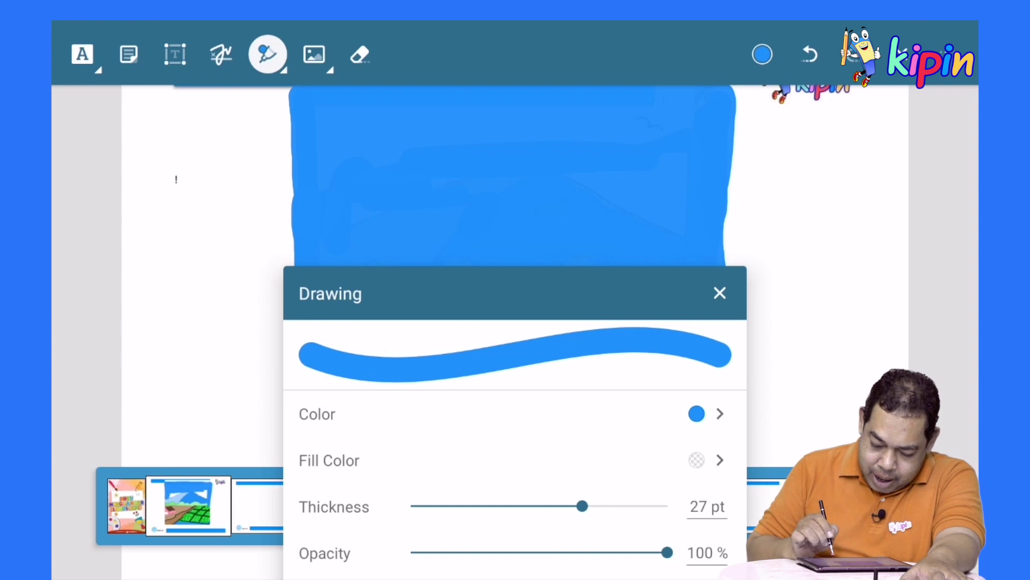
{"action": "left_click", "coordinate": [720, 413]}
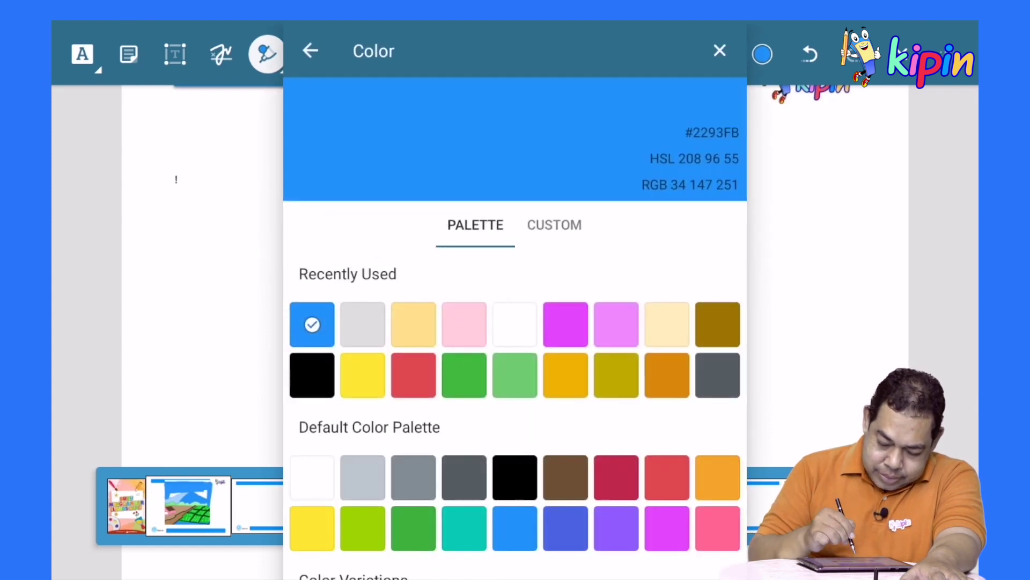
{"action": "left_click", "coordinate": [515, 324]}
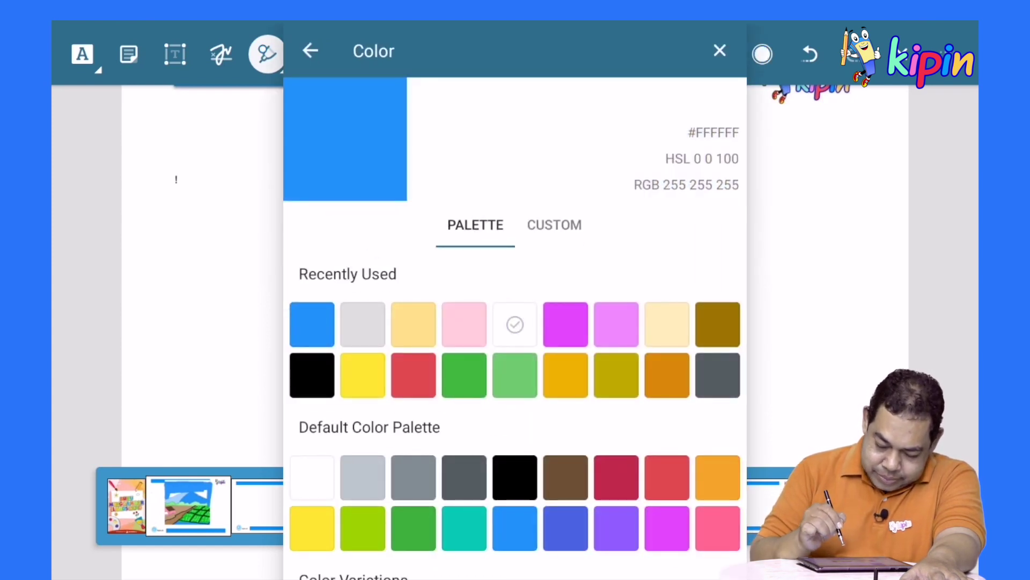
{"action": "left_click", "coordinate": [311, 50]}
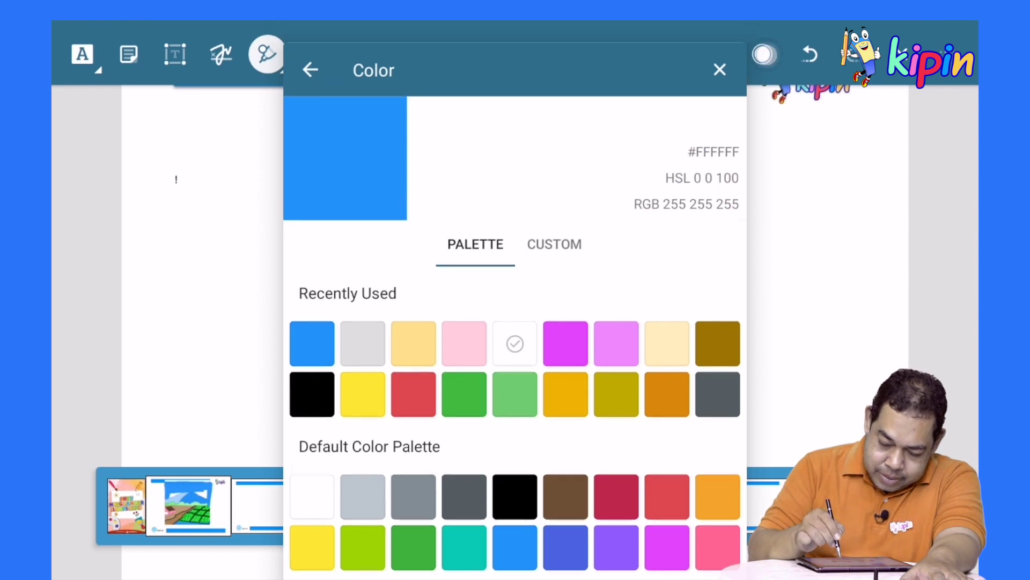
{"action": "left_click_drag", "start_coordinate": [583, 506], "coordinate": [530, 507]}
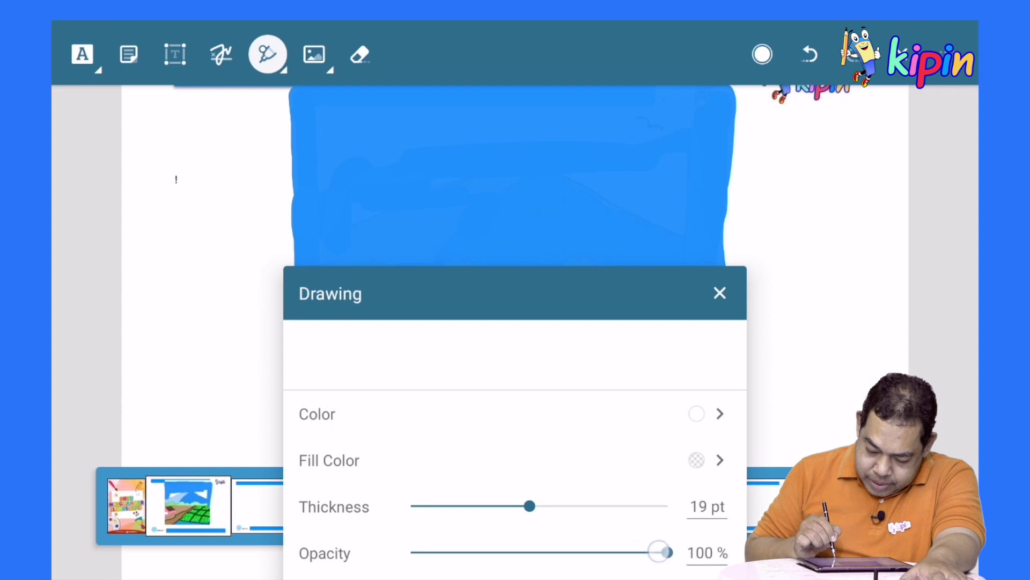
{"action": "left_click_drag", "start_coordinate": [665, 552], "coordinate": [604, 552]}
{"action": "left_click", "coordinate": [720, 293]}
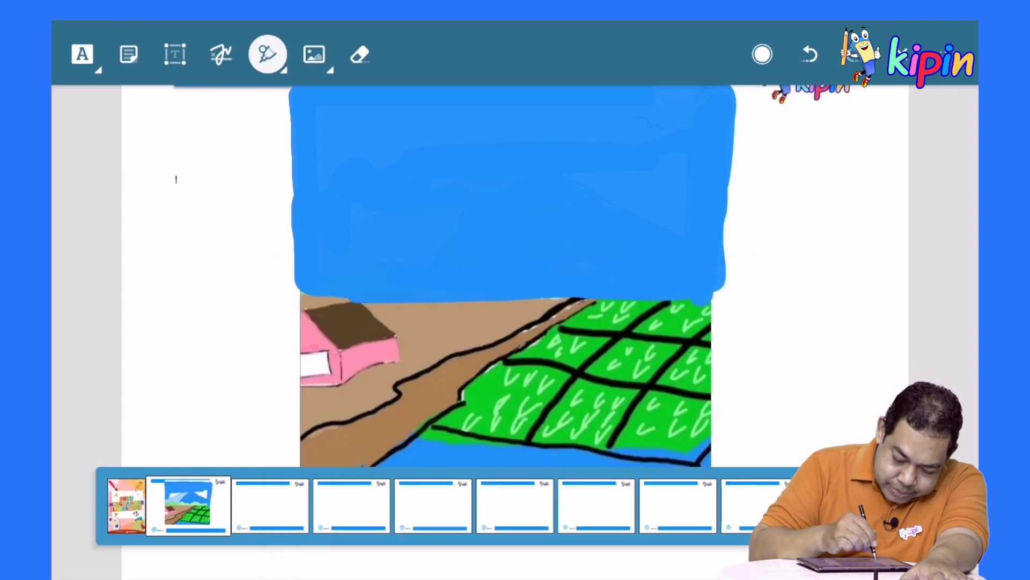
- Dab white puffs into the blue sky to form a fluffy cloud
{"action": "left_click_drag", "start_coordinate": [345, 143], "coordinate": [348, 147]}
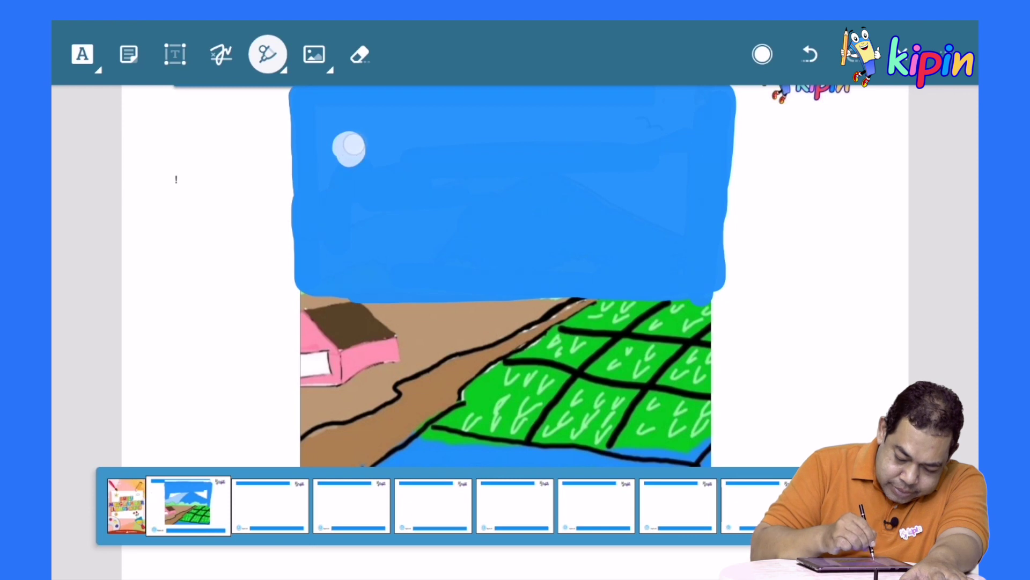
{"action": "left_click", "coordinate": [329, 153]}
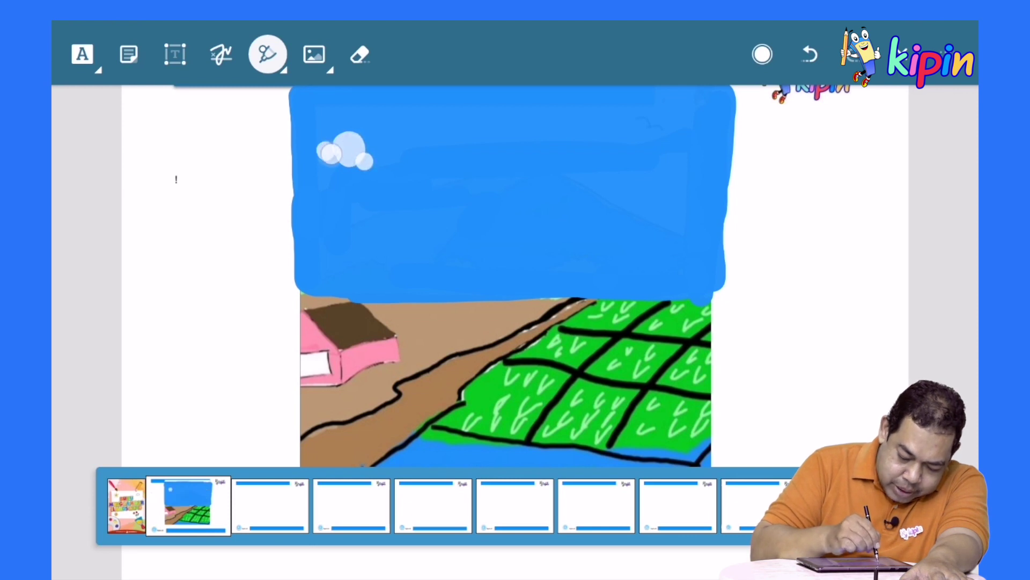
{"action": "left_click", "coordinate": [321, 164]}
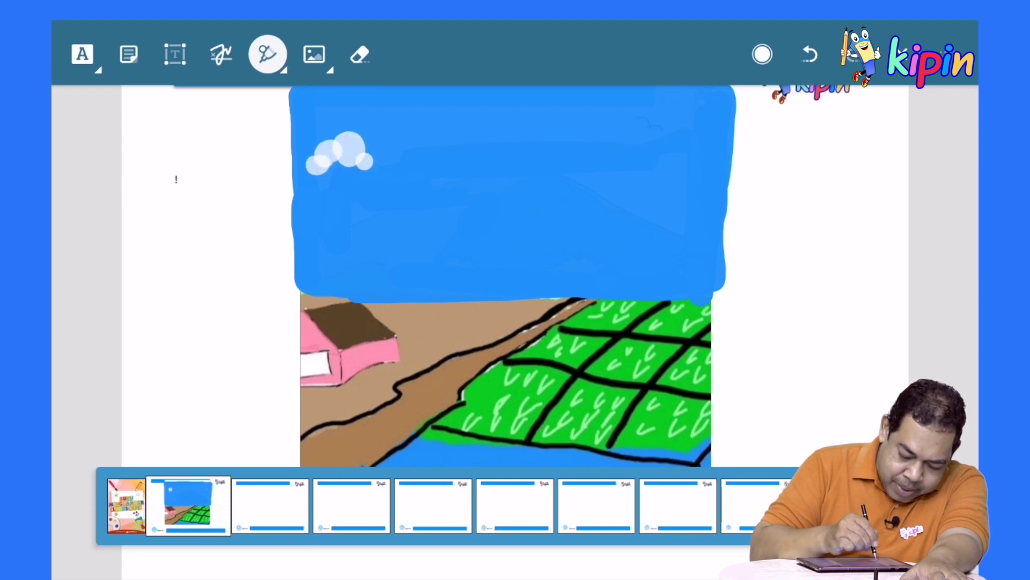
{"action": "left_click_drag", "start_coordinate": [340, 173], "coordinate": [398, 157]}
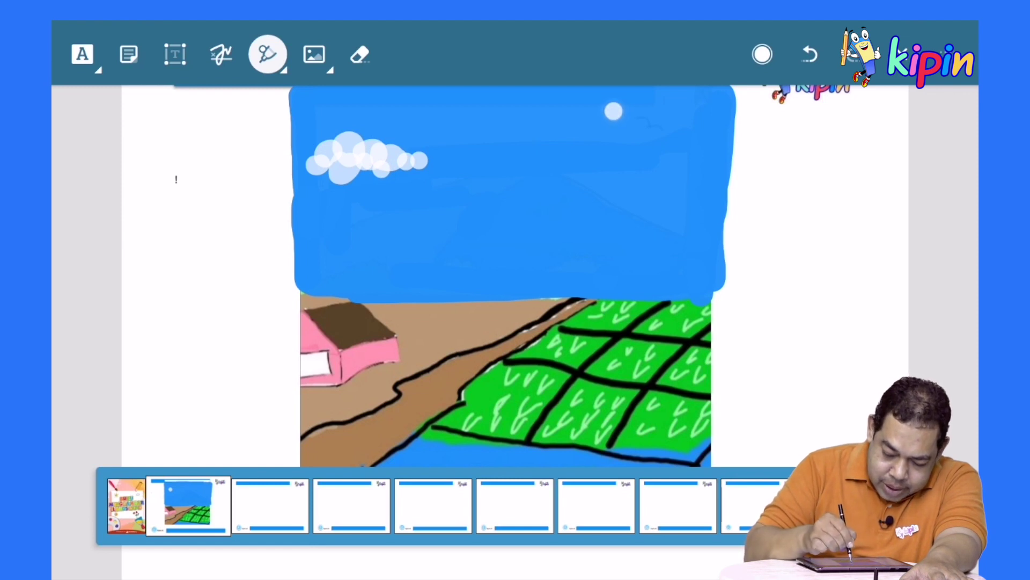
- Thin the pen to 11 pt and bring up its colour choices
{"action": "left_click", "coordinate": [762, 53]}
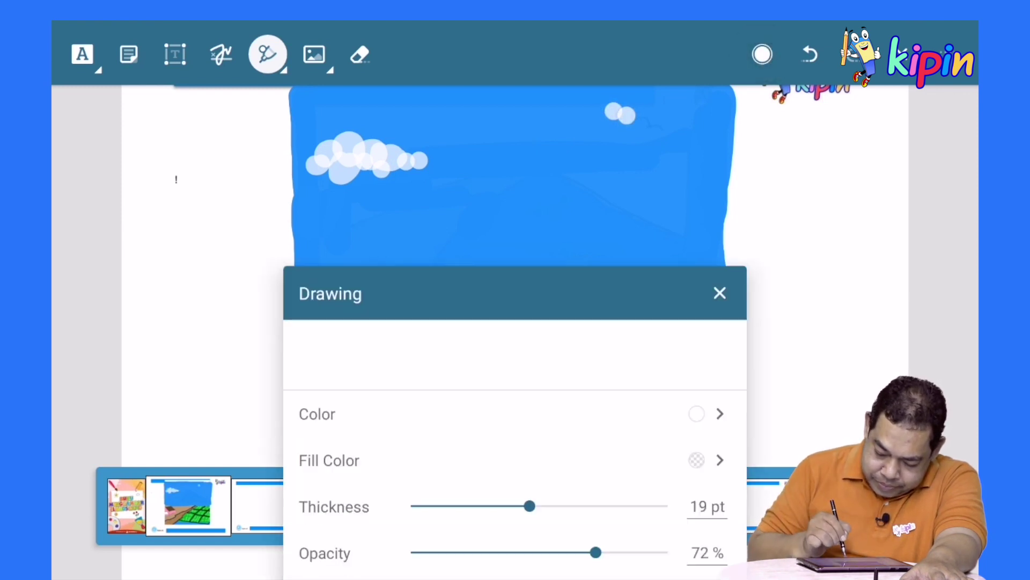
{"action": "left_click_drag", "start_coordinate": [528, 506], "coordinate": [476, 506]}
{"action": "left_click", "coordinate": [720, 293]}
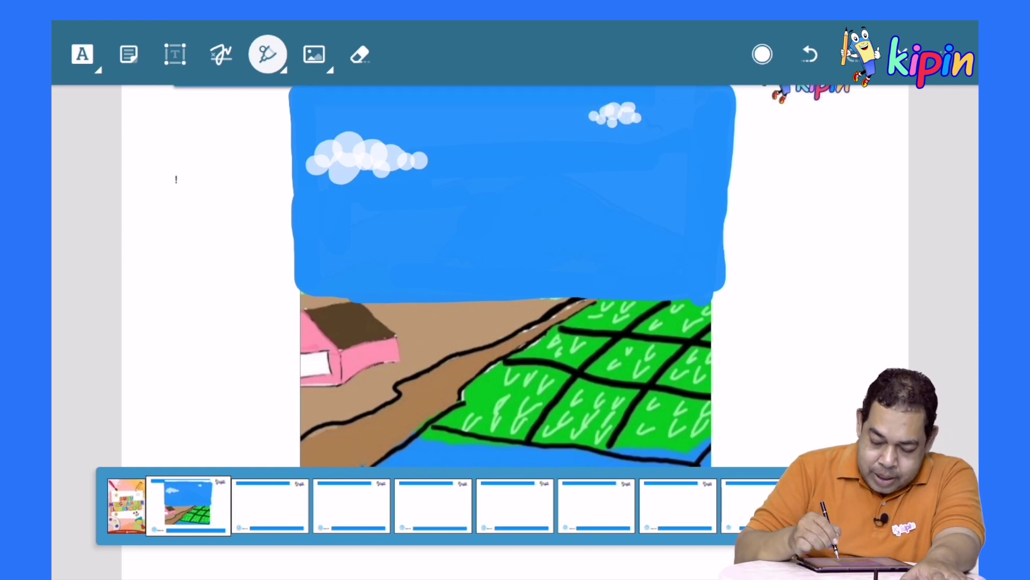
{"action": "left_click", "coordinate": [762, 54]}
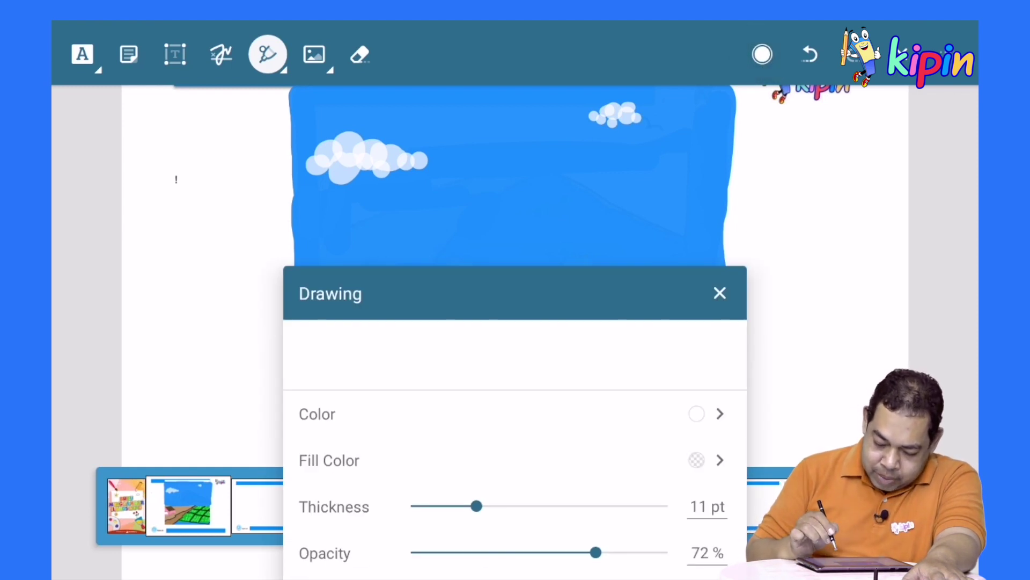
{"action": "left_click", "coordinate": [709, 414]}
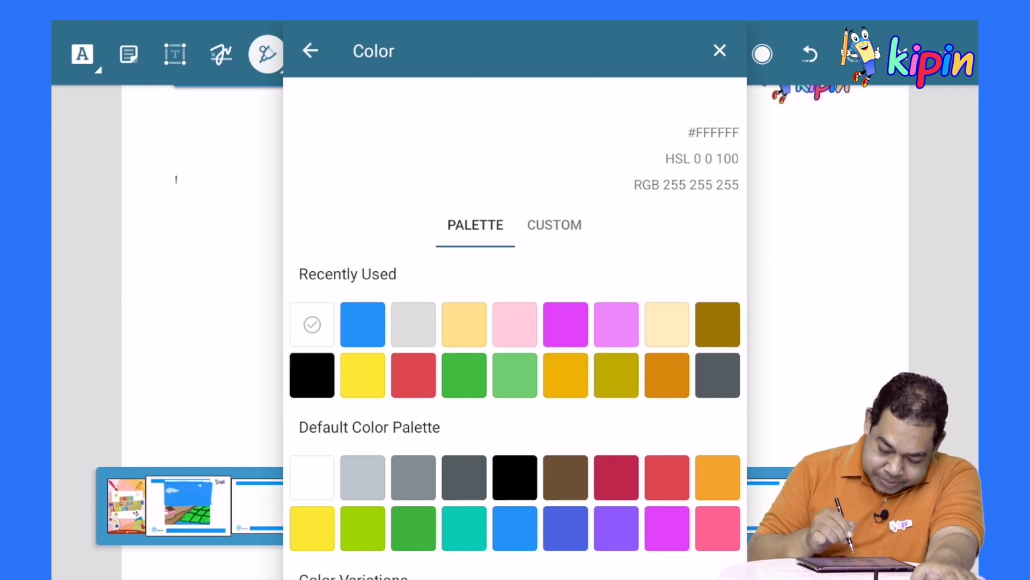
- Switch the pen to fully opaque light green
{"action": "left_click", "coordinate": [516, 375]}
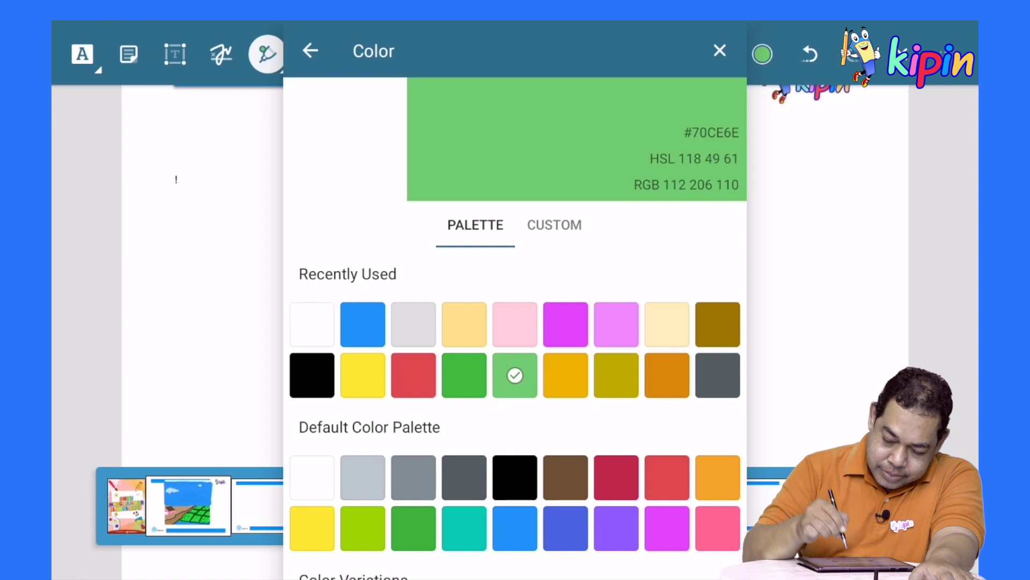
{"action": "left_click", "coordinate": [311, 50]}
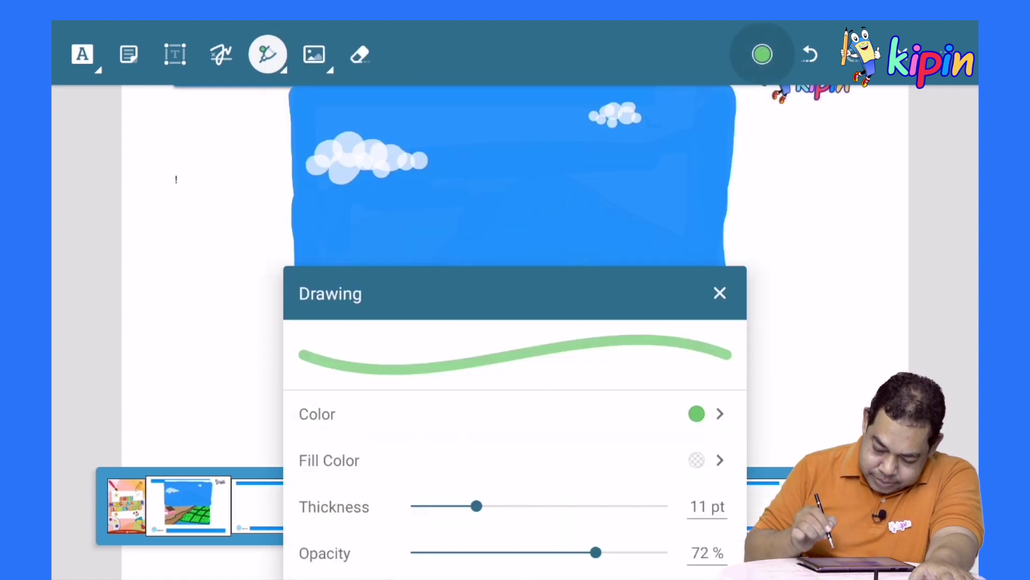
{"action": "left_click_drag", "start_coordinate": [595, 552], "coordinate": [668, 552]}
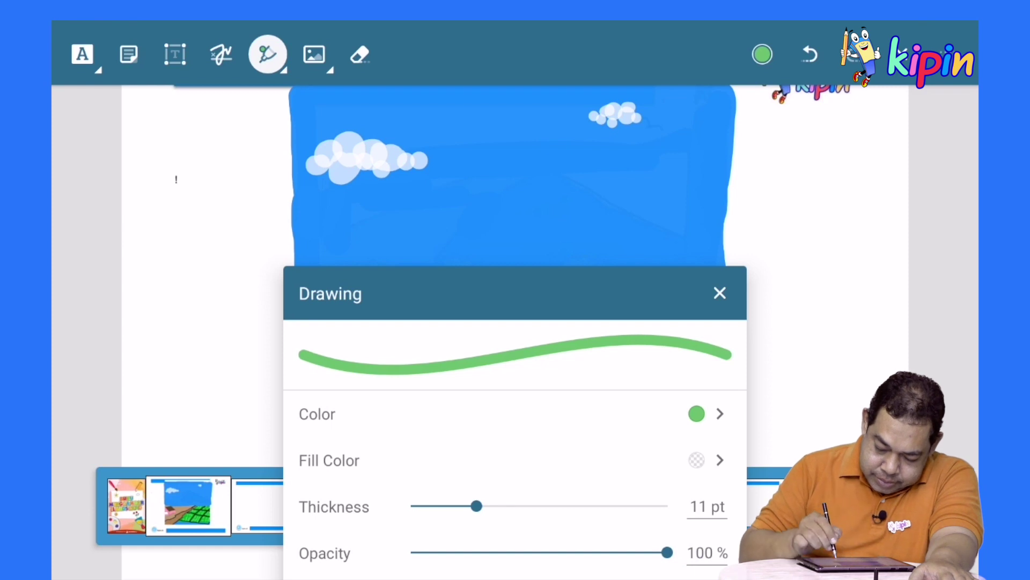
{"action": "left_click", "coordinate": [719, 292]}
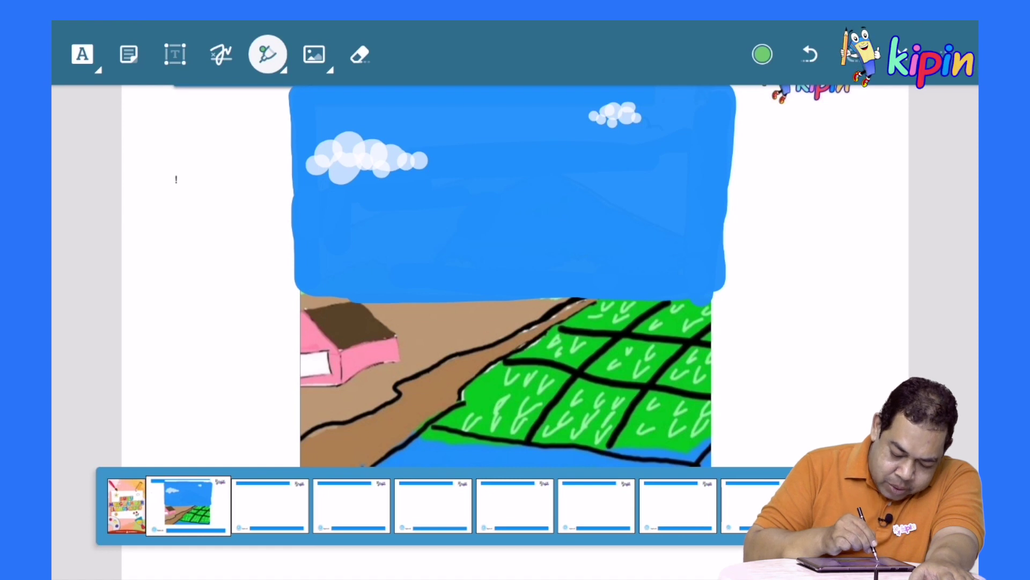
- Draw the green mountain ridge line across the sky and thicken the pen to 22 pt
{"action": "mouse_move", "coordinate": [302, 239]}
{"action": "left_mouse_down"}
{"action": "mouse_move", "coordinate": [565, 190]}
{"action": "mouse_move", "coordinate": [644, 159]}
{"action": "mouse_move", "coordinate": [717, 189]}
{"action": "left_mouse_up"}
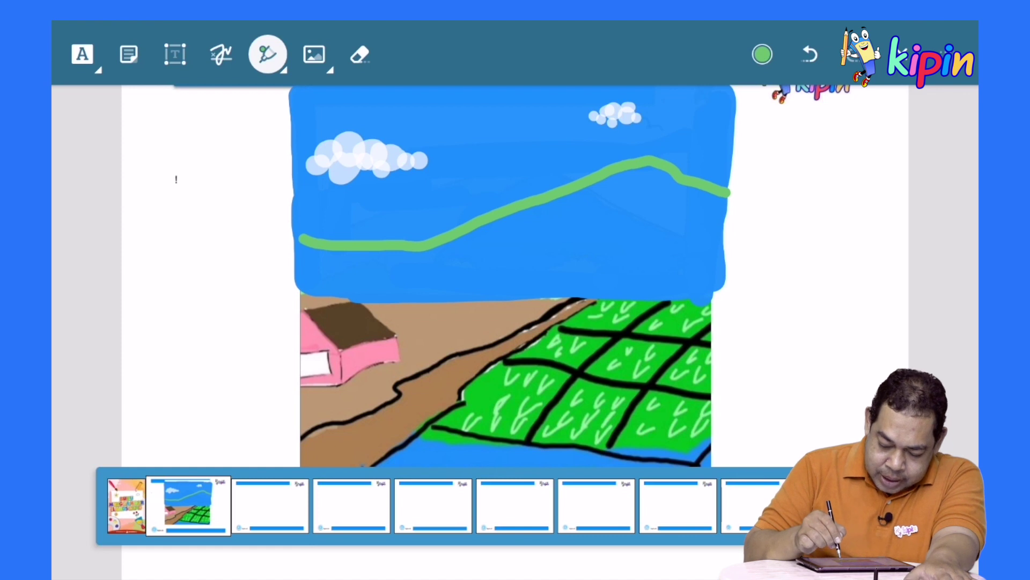
{"action": "left_click", "coordinate": [762, 54]}
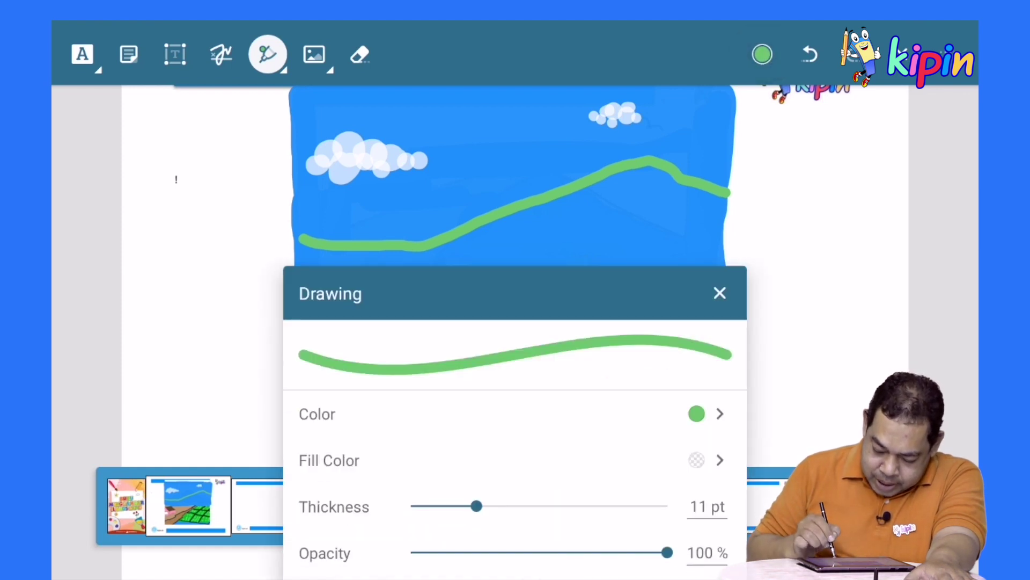
{"action": "left_click_drag", "start_coordinate": [476, 506], "coordinate": [548, 506]}
{"action": "left_click", "coordinate": [720, 292]}
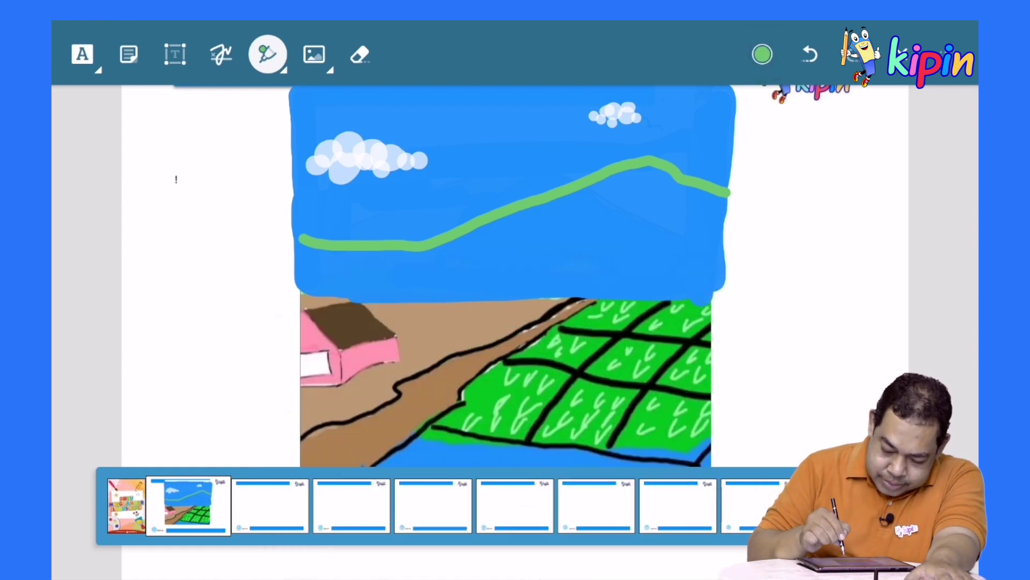
- Scribble solid light green below the ridge line to fill the mountains
{"action": "mouse_move", "coordinate": [720, 201]}
{"action": "left_mouse_down"}
{"action": "mouse_move", "coordinate": [715, 256]}
{"action": "mouse_move", "coordinate": [708, 198]}
{"action": "mouse_move", "coordinate": [651, 178]}
{"action": "mouse_move", "coordinate": [571, 195]}
{"action": "mouse_move", "coordinate": [642, 177]}
{"action": "mouse_move", "coordinate": [621, 195]}
{"action": "mouse_move", "coordinate": [673, 194]}
{"action": "mouse_move", "coordinate": [668, 178]}
{"action": "mouse_move", "coordinate": [711, 214]}
{"action": "mouse_move", "coordinate": [558, 214]}
{"action": "mouse_move", "coordinate": [467, 242]}
{"action": "mouse_move", "coordinate": [514, 220]}
{"action": "mouse_move", "coordinate": [403, 230]}
{"action": "mouse_move", "coordinate": [350, 220]}
{"action": "mouse_move", "coordinate": [350, 234]}
{"action": "mouse_move", "coordinate": [368, 239]}
{"action": "mouse_move", "coordinate": [325, 244]}
{"action": "mouse_move", "coordinate": [301, 276]}
{"action": "mouse_move", "coordinate": [478, 248]}
{"action": "mouse_move", "coordinate": [340, 252]}
{"action": "mouse_move", "coordinate": [499, 237]}
{"action": "mouse_move", "coordinate": [571, 251]}
{"action": "mouse_move", "coordinate": [320, 285]}
{"action": "mouse_move", "coordinate": [689, 264]}
{"action": "mouse_move", "coordinate": [637, 237]}
{"action": "mouse_move", "coordinate": [708, 230]}
{"action": "mouse_move", "coordinate": [709, 276]}
{"action": "mouse_move", "coordinate": [703, 256]}
{"action": "mouse_move", "coordinate": [490, 283]}
{"action": "mouse_move", "coordinate": [329, 285]}
{"action": "mouse_move", "coordinate": [707, 273]}
{"action": "mouse_move", "coordinate": [322, 288]}
{"action": "mouse_move", "coordinate": [599, 281]}
{"action": "left_mouse_up"}
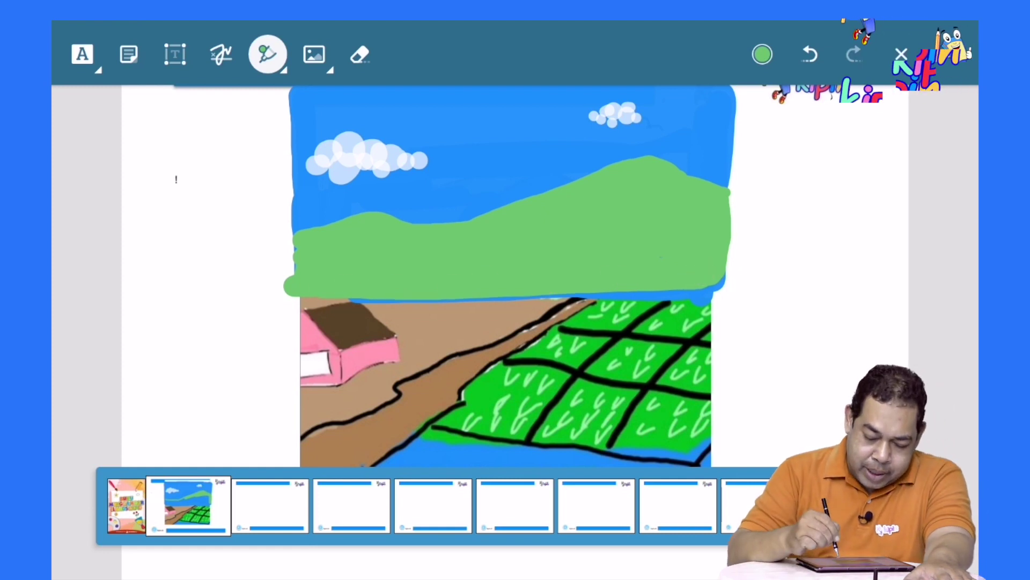
- Switch the pen to dark green at a thinner 12 pt for shading
{"action": "left_click", "coordinate": [762, 55]}
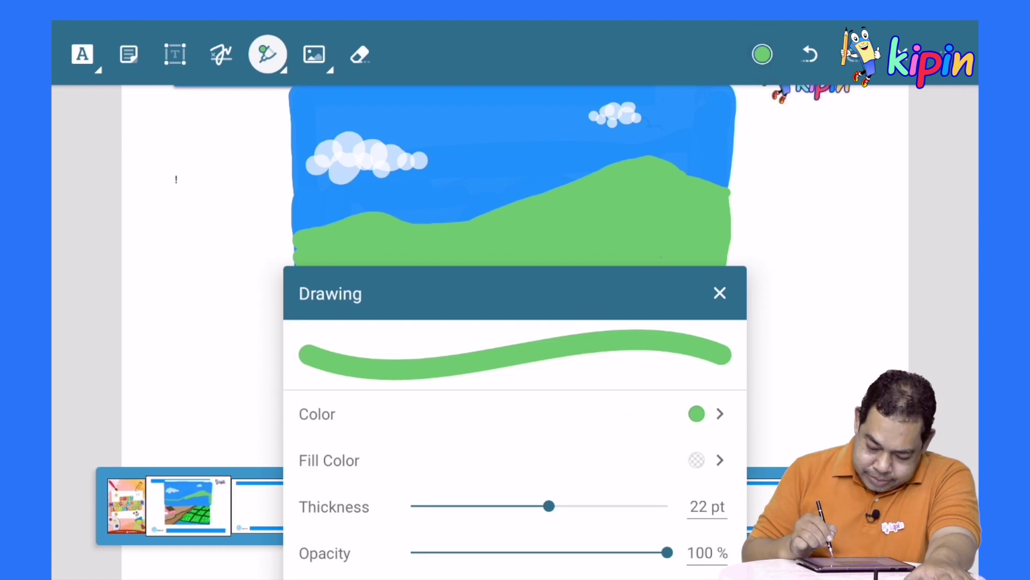
{"action": "left_click", "coordinate": [696, 414]}
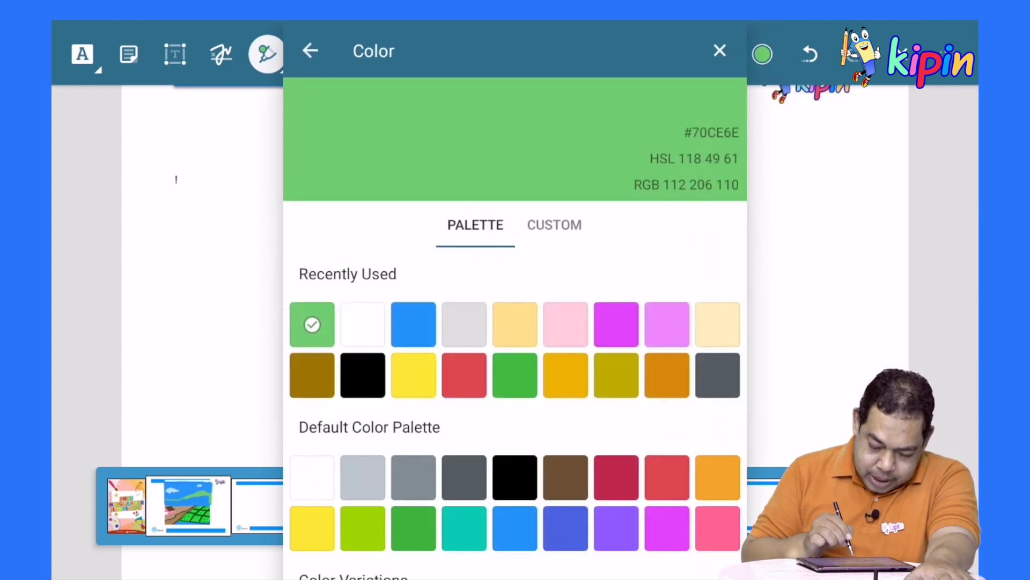
{"action": "left_click", "coordinate": [515, 380]}
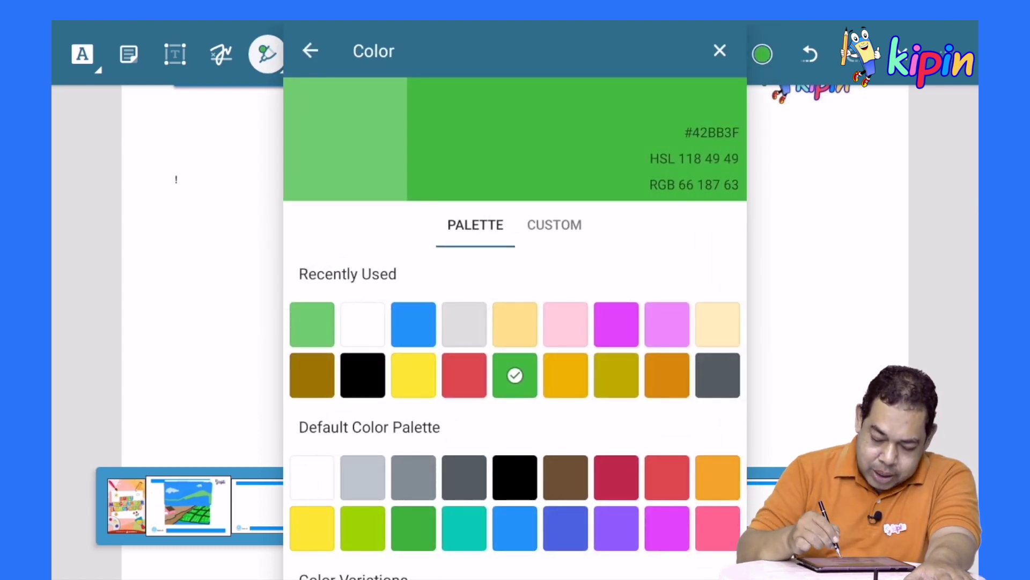
{"action": "left_click", "coordinate": [762, 54]}
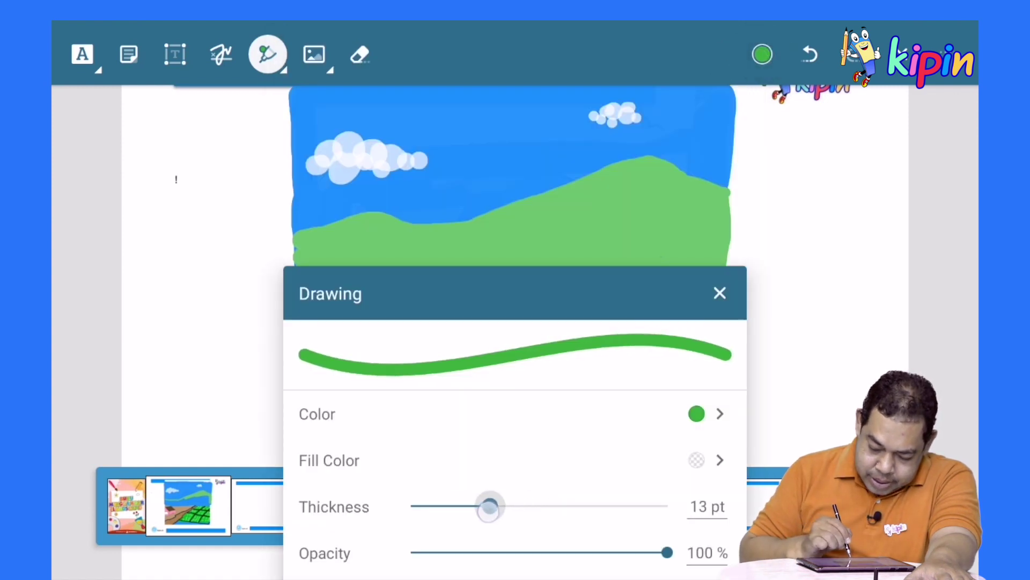
{"action": "left_click_drag", "start_coordinate": [549, 506], "coordinate": [483, 506]}
{"action": "left_click", "coordinate": [737, 300]}
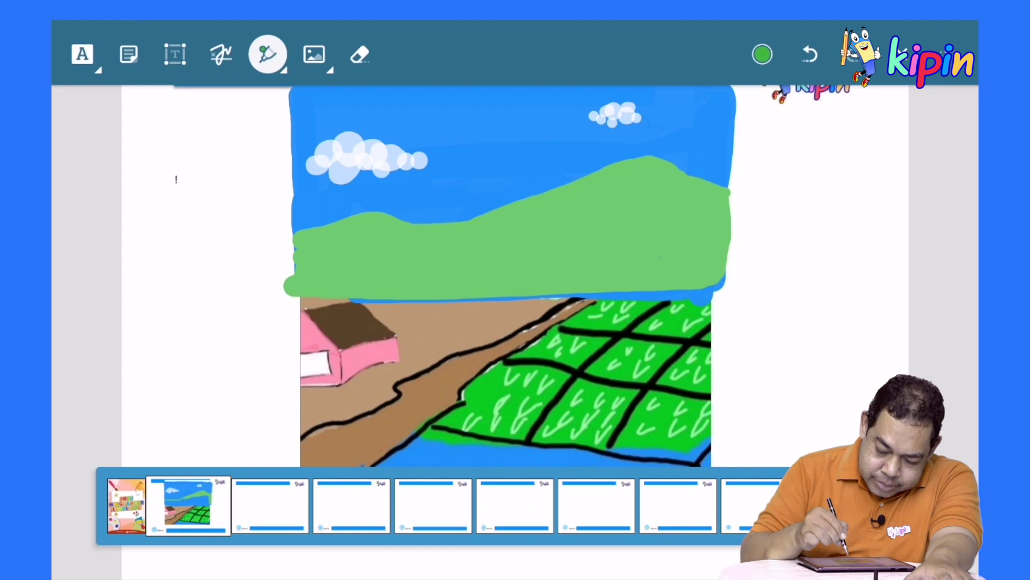
- Draw dark green shading strokes along the right hill ridge and the left hill
{"action": "left_click_drag", "start_coordinate": [672, 195], "coordinate": [699, 221]}
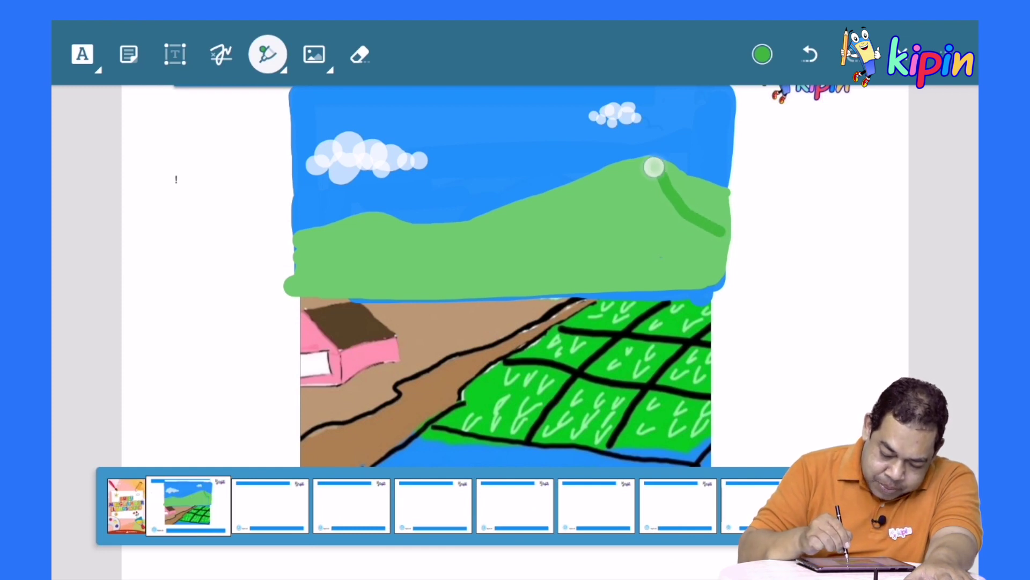
{"action": "mouse_move", "coordinate": [643, 161]}
{"action": "left_mouse_down"}
{"action": "mouse_move", "coordinate": [723, 198]}
{"action": "mouse_move", "coordinate": [711, 222]}
{"action": "left_mouse_up"}
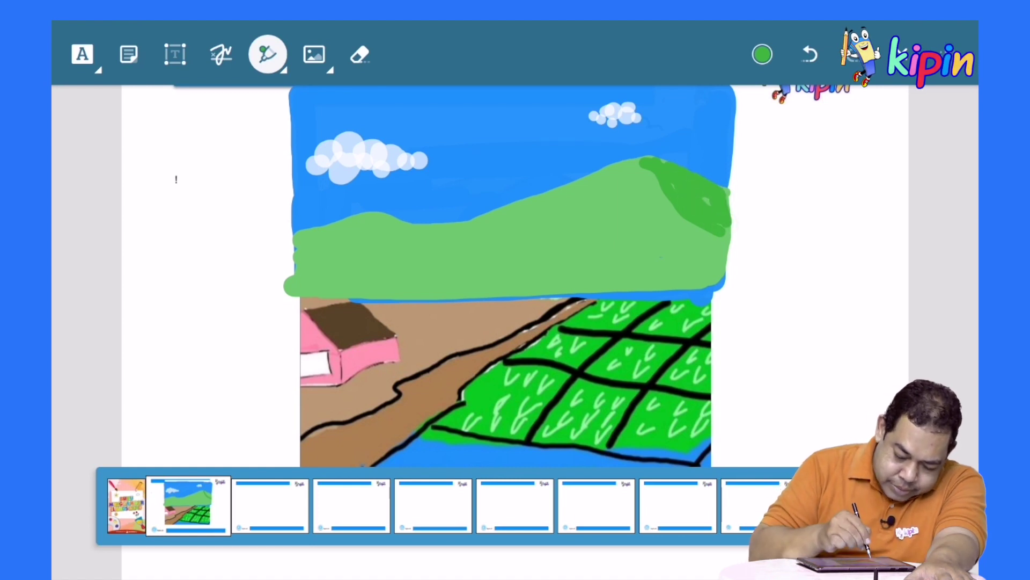
{"action": "left_click_drag", "start_coordinate": [380, 219], "coordinate": [414, 230]}
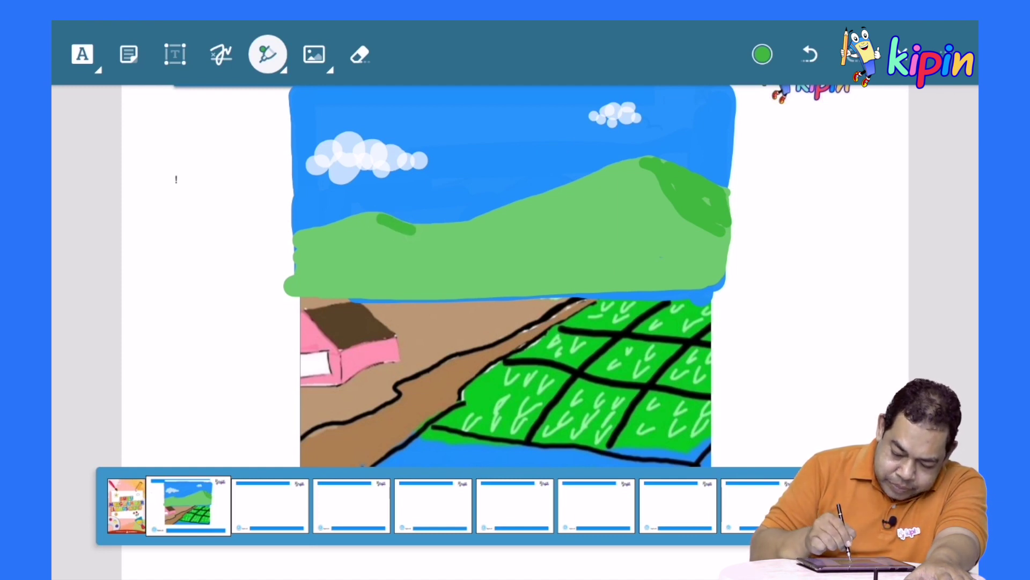
{"action": "mouse_move", "coordinate": [590, 221]}
{"action": "left_mouse_down"}
{"action": "mouse_move", "coordinate": [693, 249]}
{"action": "mouse_move", "coordinate": [721, 241]}
{"action": "mouse_move", "coordinate": [626, 242]}
{"action": "left_mouse_up"}
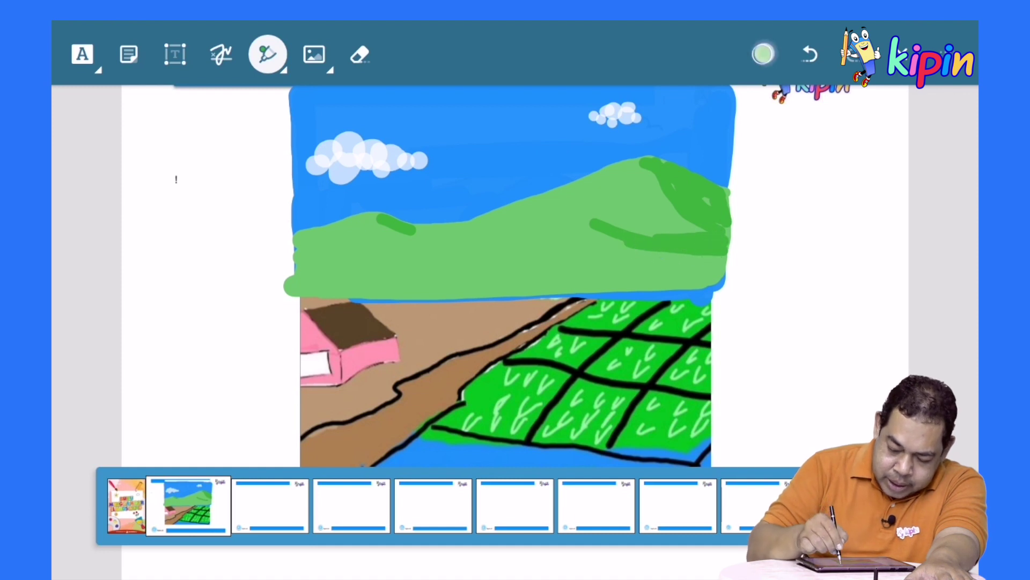
- Thin the pen to 8 pt and add finer shading strokes across both hills
{"action": "left_click", "coordinate": [762, 53]}
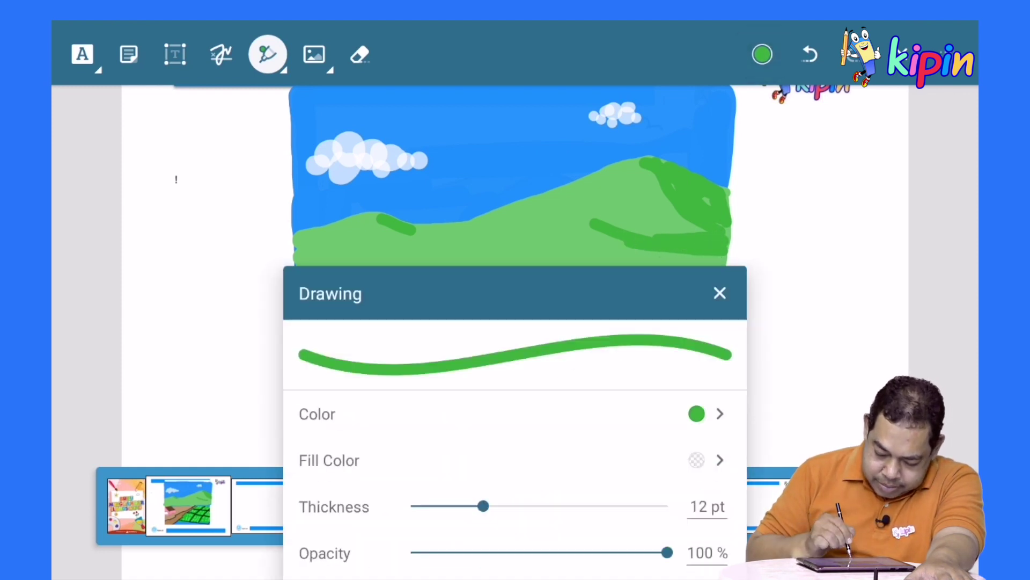
{"action": "left_click_drag", "start_coordinate": [483, 506], "coordinate": [458, 506]}
{"action": "left_click", "coordinate": [720, 292]}
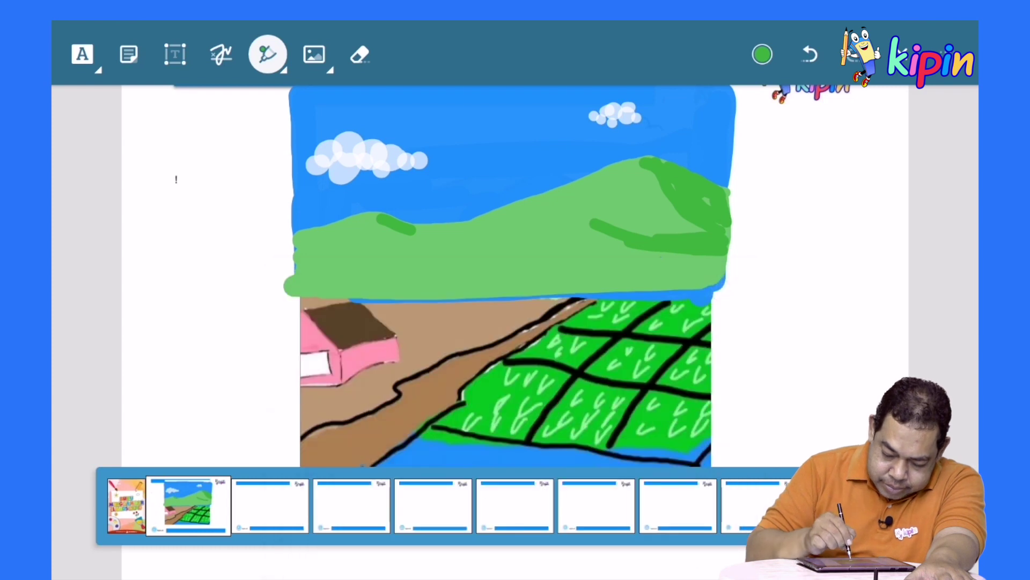
{"action": "left_click_drag", "start_coordinate": [595, 228], "coordinate": [563, 233]}
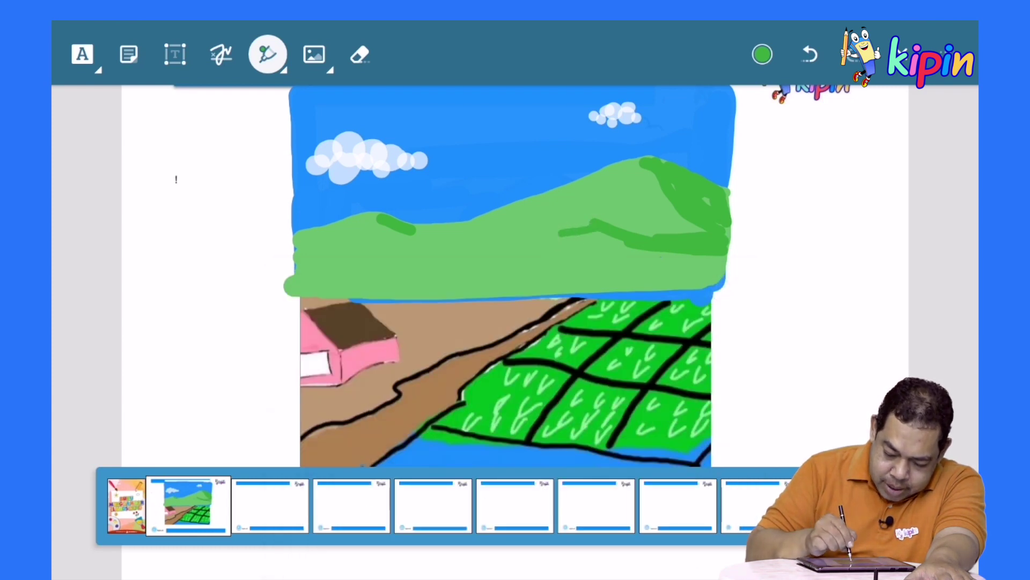
{"action": "left_click_drag", "start_coordinate": [668, 249], "coordinate": [626, 264]}
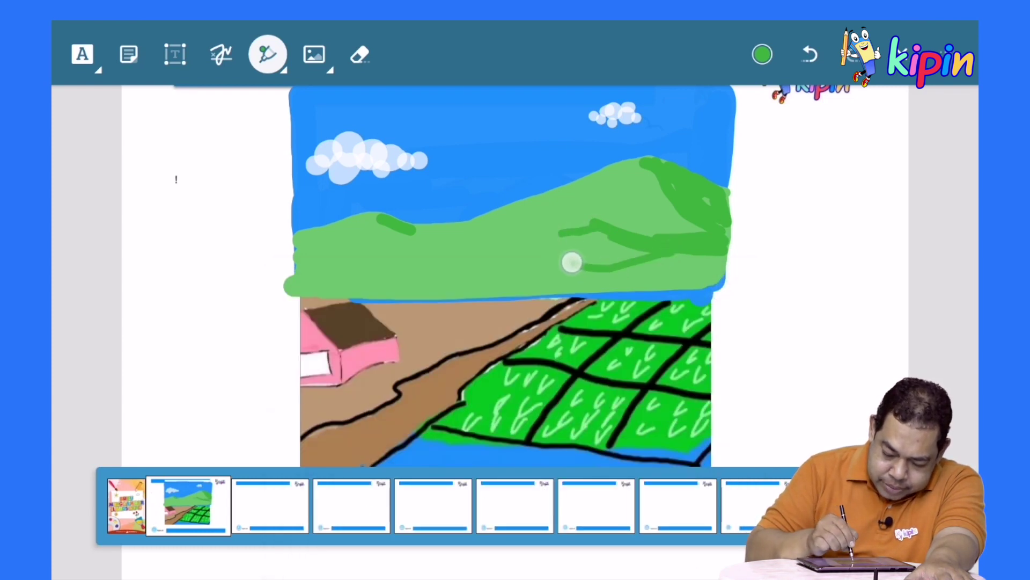
{"action": "mouse_move", "coordinate": [572, 262]}
{"action": "left_mouse_down"}
{"action": "mouse_move", "coordinate": [708, 262]}
{"action": "mouse_move", "coordinate": [681, 257]}
{"action": "mouse_move", "coordinate": [715, 219]}
{"action": "mouse_move", "coordinate": [706, 272]}
{"action": "mouse_move", "coordinate": [706, 257]}
{"action": "mouse_move", "coordinate": [690, 252]}
{"action": "left_mouse_up"}
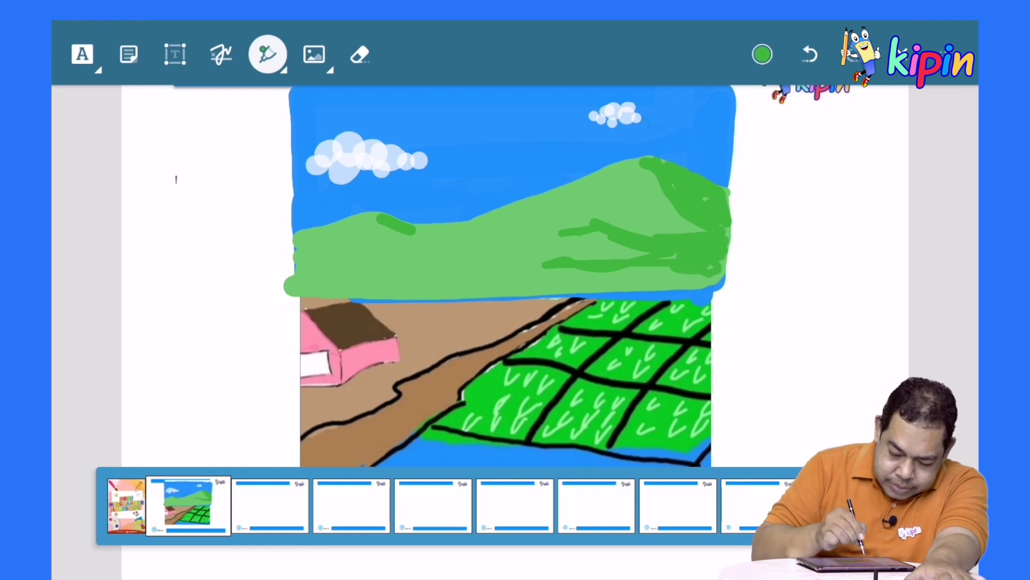
{"action": "mouse_move", "coordinate": [407, 230]}
{"action": "left_mouse_down"}
{"action": "mouse_move", "coordinate": [446, 237]}
{"action": "mouse_move", "coordinate": [341, 241]}
{"action": "mouse_move", "coordinate": [474, 242]}
{"action": "left_mouse_up"}
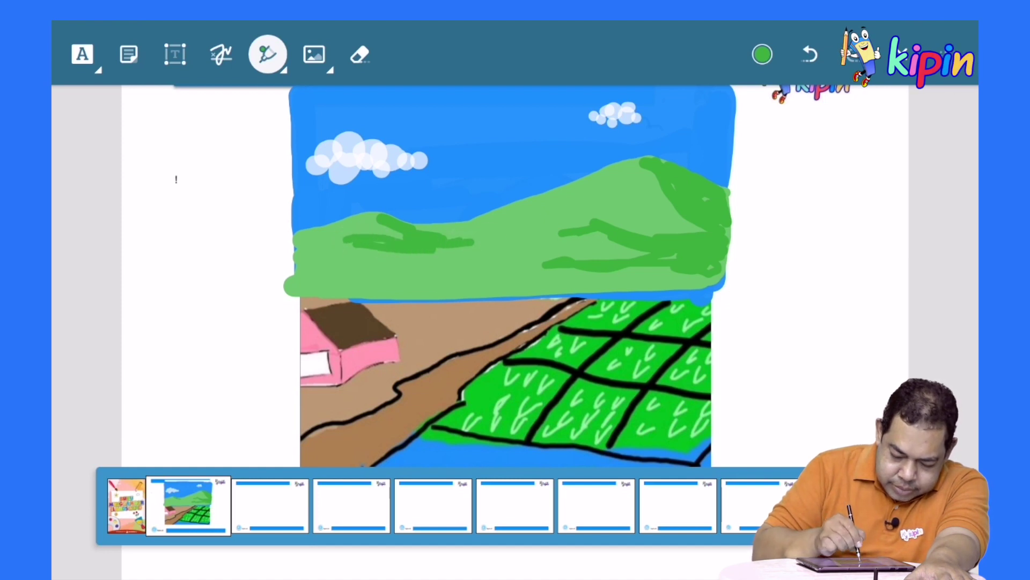
{"action": "left_click", "coordinate": [489, 238]}
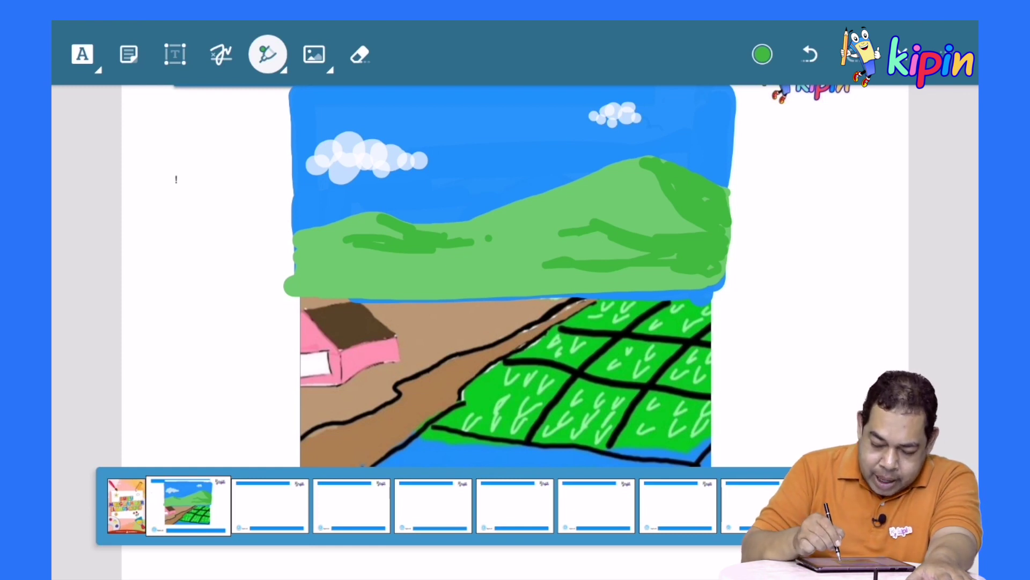
- Set the pen colour to white with a 13 pt thickness
{"action": "left_click", "coordinate": [763, 54]}
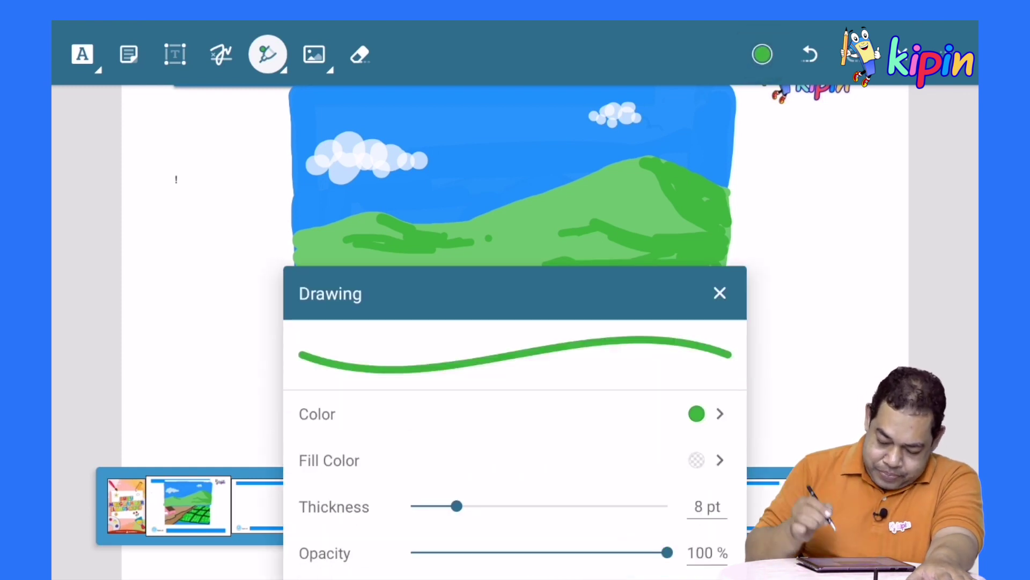
{"action": "left_click", "coordinate": [697, 413]}
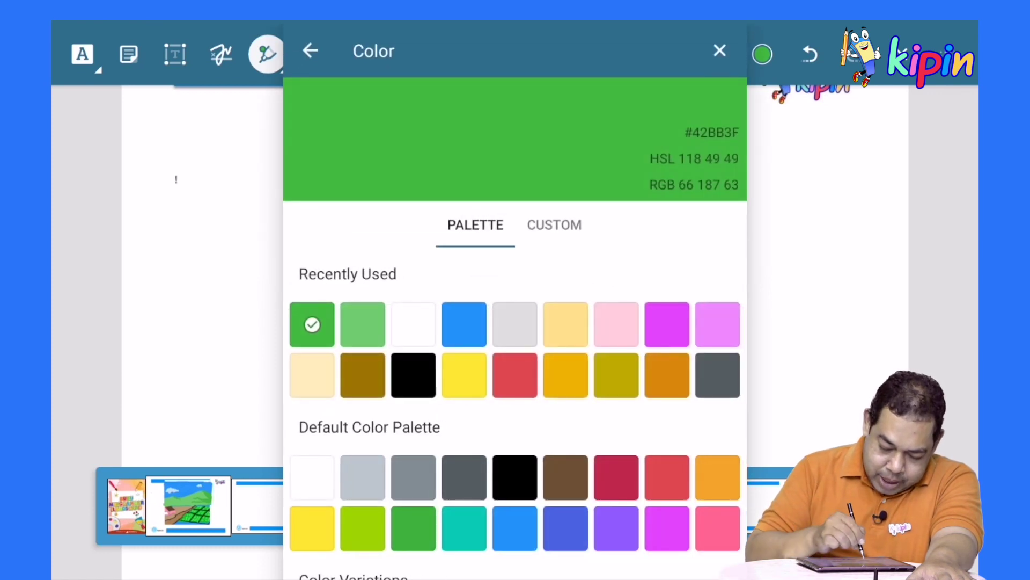
{"action": "left_click", "coordinate": [414, 325]}
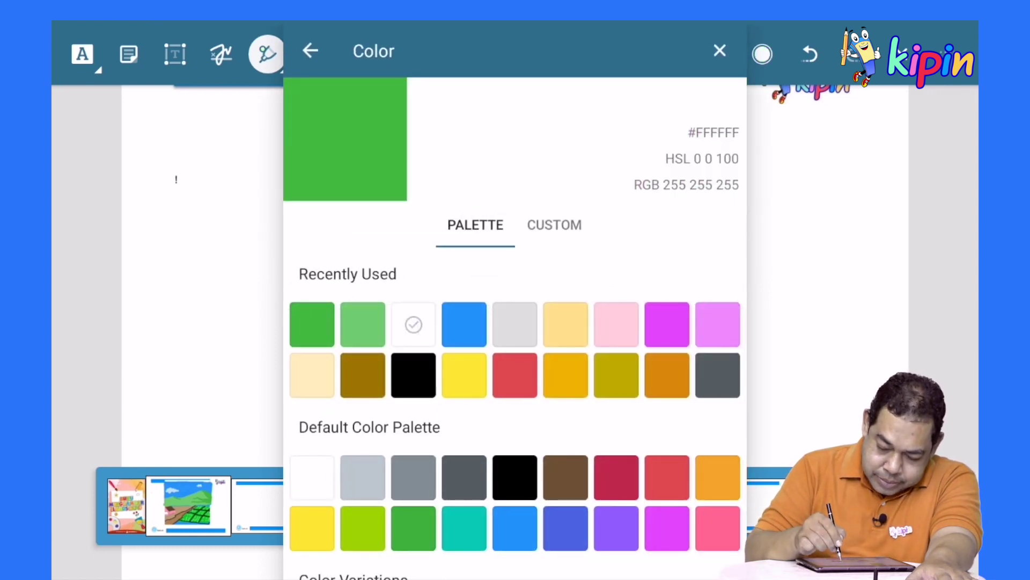
{"action": "left_click", "coordinate": [719, 51]}
{"action": "left_click", "coordinate": [763, 54]}
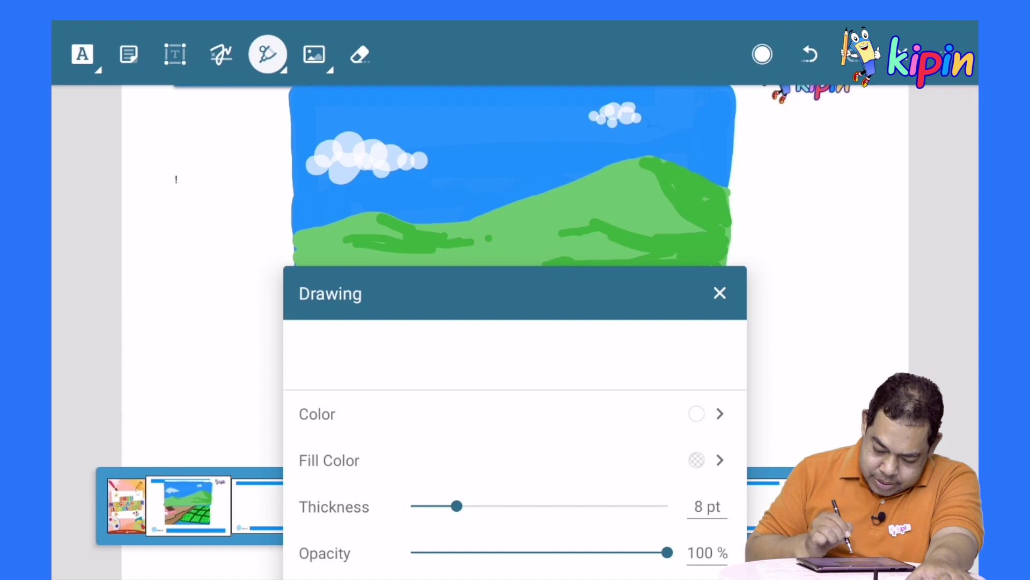
{"action": "left_click_drag", "start_coordinate": [457, 506], "coordinate": [490, 506]}
{"action": "left_click", "coordinate": [720, 293]}
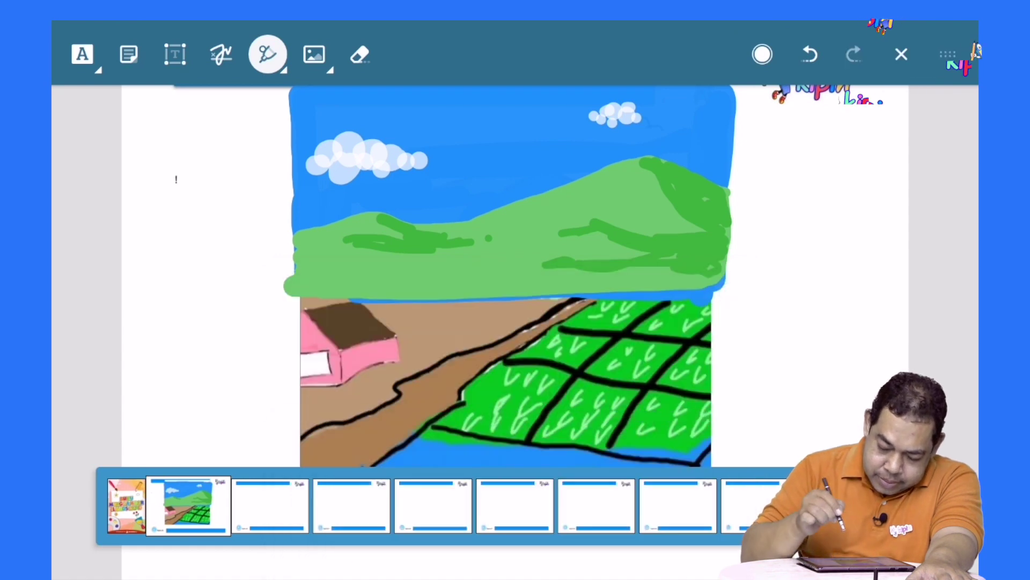
- Dab white cloud puffs at the middle ridge and right edge, and fill out the left cloud
{"action": "left_click", "coordinate": [515, 199]}
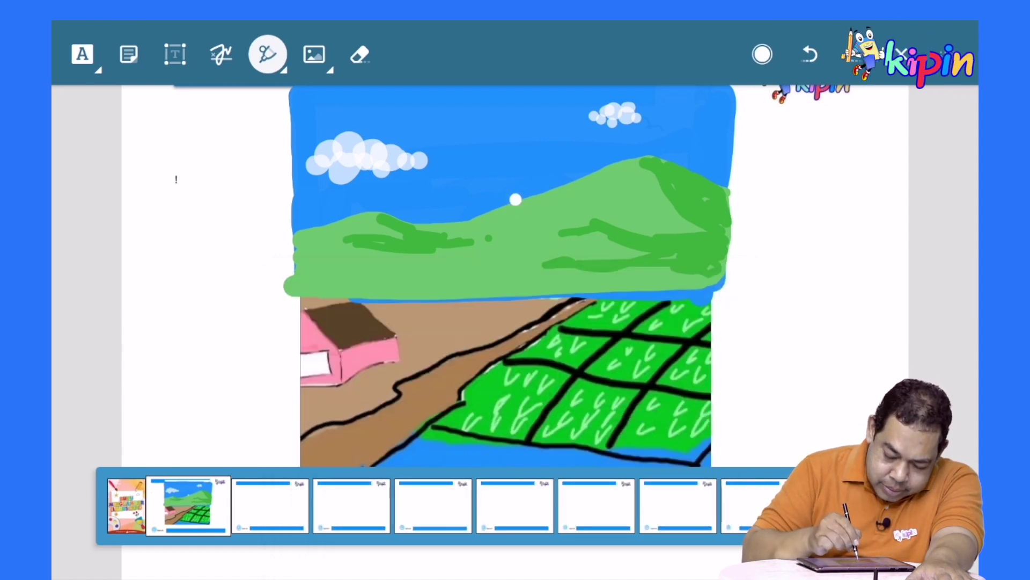
{"action": "left_click_drag", "start_coordinate": [532, 187], "coordinate": [533, 196]}
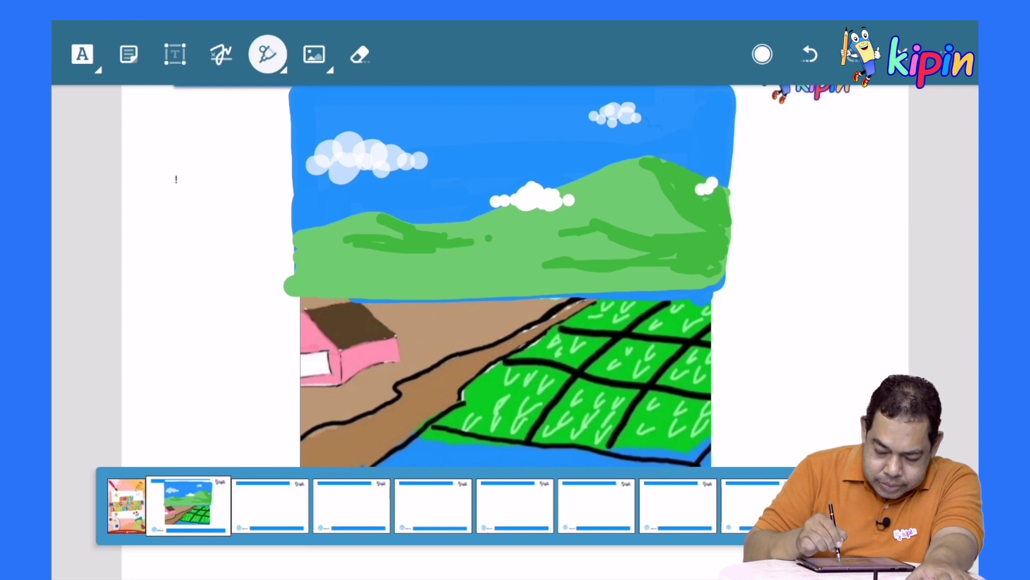
{"action": "left_click", "coordinate": [725, 182]}
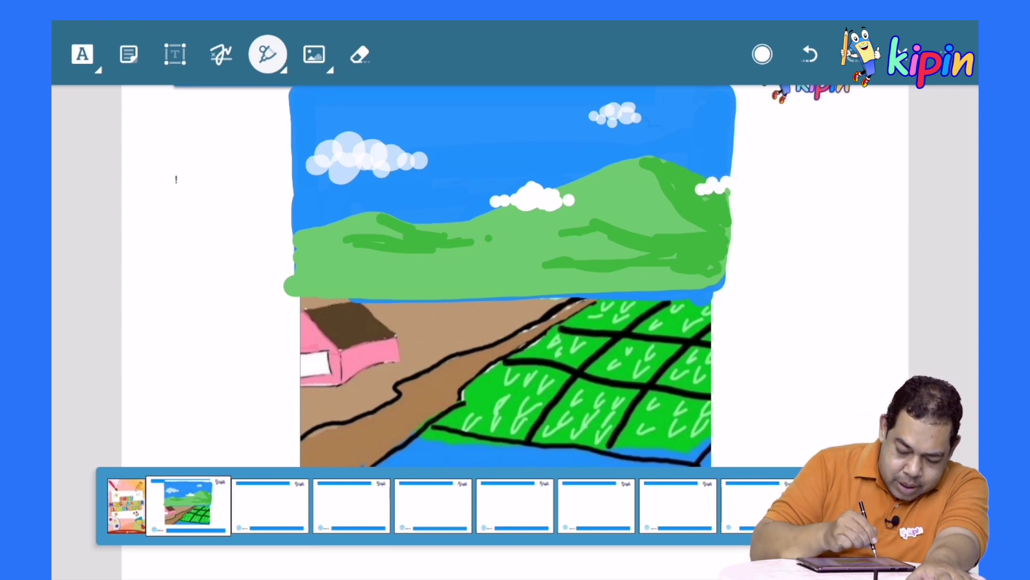
{"action": "left_click_drag", "start_coordinate": [351, 147], "coordinate": [308, 160]}
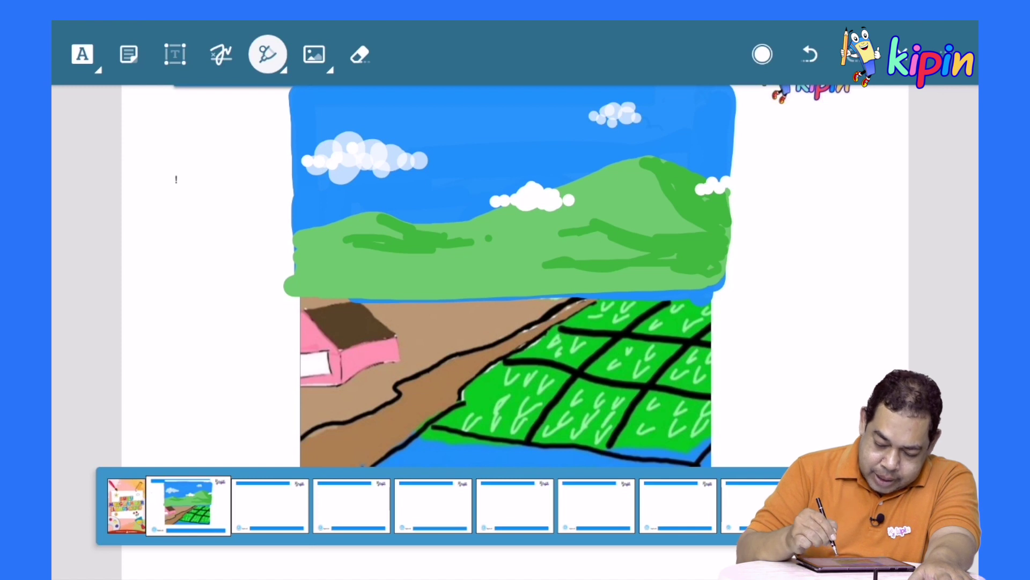
- Set the pen to a dark green shade at 7 pt
{"action": "left_click", "coordinate": [267, 54]}
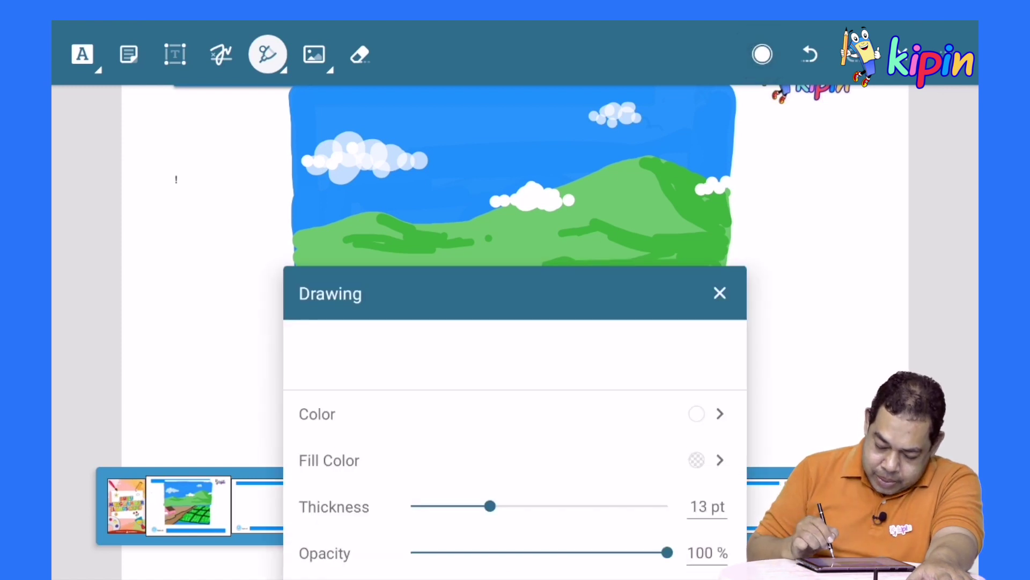
{"action": "left_click", "coordinate": [696, 414]}
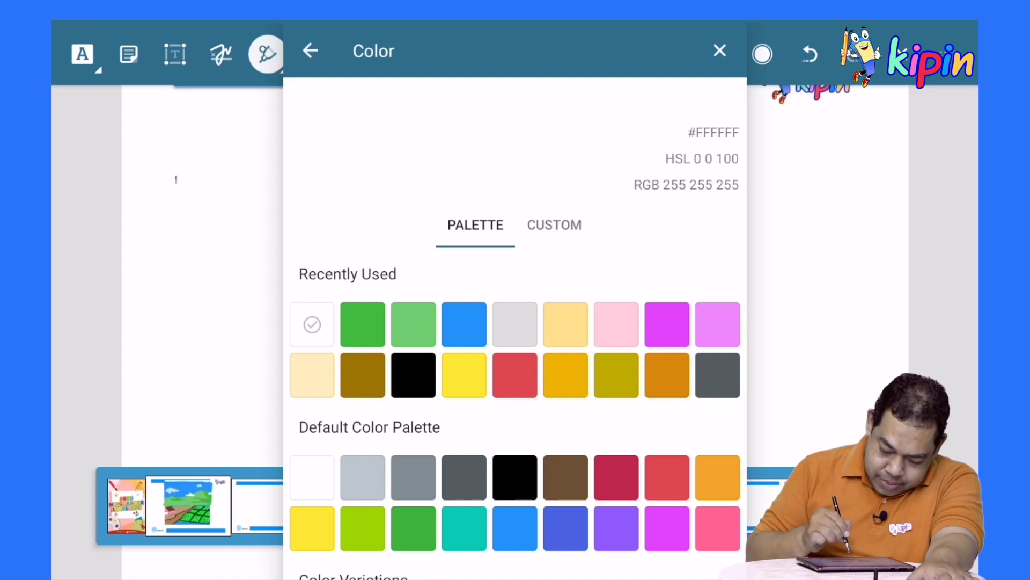
{"action": "left_click", "coordinate": [413, 529]}
{"action": "scroll", "coordinate": [653, 336], "scroll_direction": "down", "scroll_amount": 3}
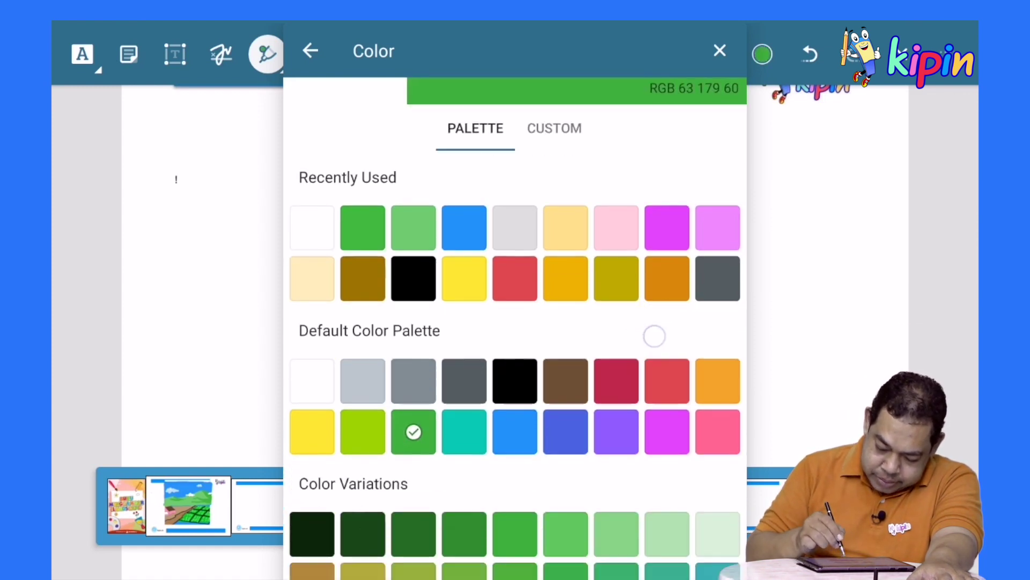
{"action": "left_click", "coordinate": [463, 513]}
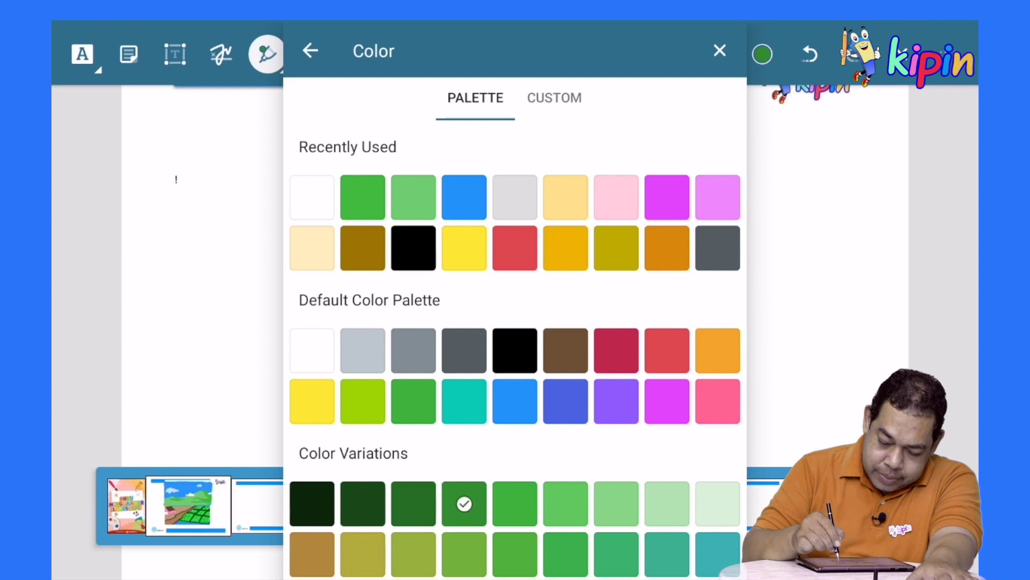
{"action": "left_click", "coordinate": [762, 54]}
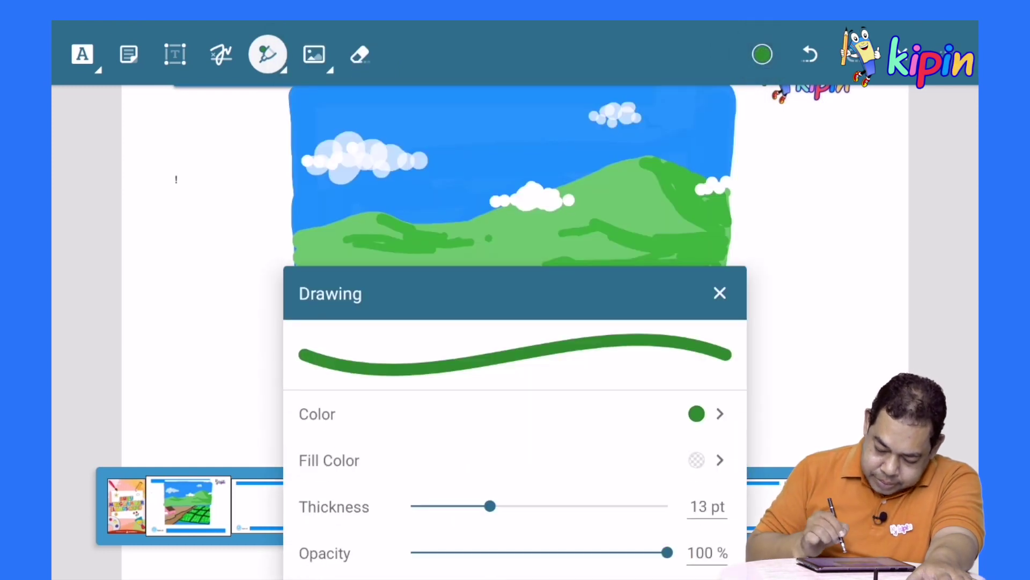
{"action": "left_click_drag", "start_coordinate": [489, 506], "coordinate": [450, 506]}
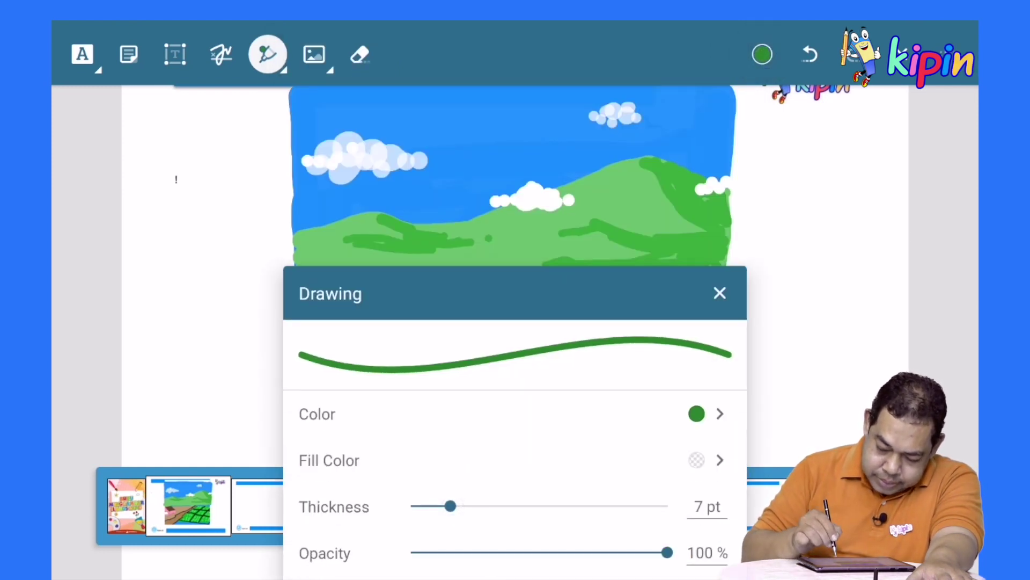
{"action": "left_click", "coordinate": [720, 292]}
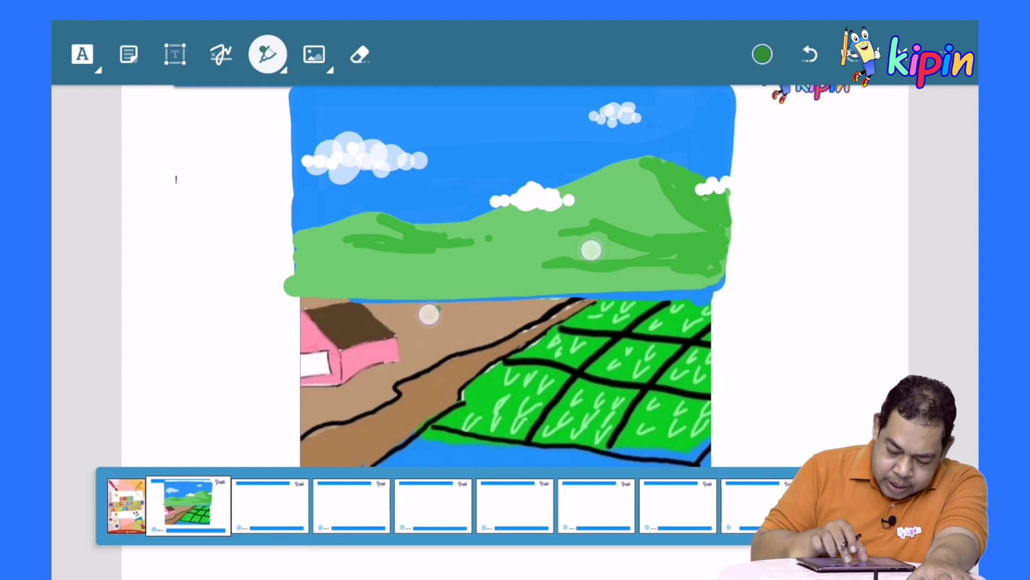
- Draw dark green bush outlines along the hills' base, thinning the pen to 4 pt
{"action": "scroll", "coordinate": [510, 268], "scroll_direction": "up", "scroll_amount": 2}
{"action": "scroll", "coordinate": [510, 269], "scroll_direction": "up", "scroll_amount": 2}
{"action": "scroll", "coordinate": [510, 268], "scroll_direction": "up", "scroll_amount": 2}
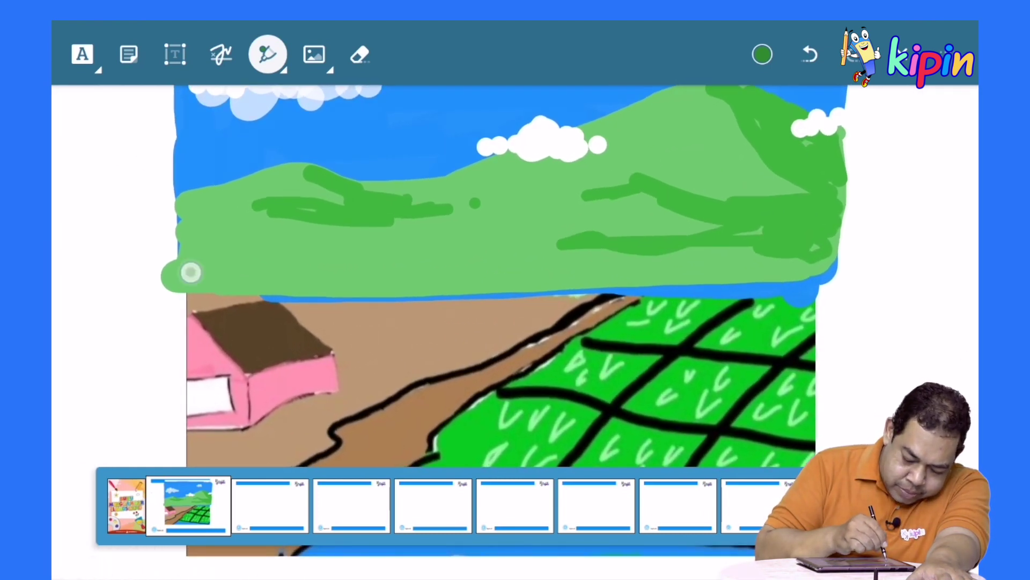
{"action": "mouse_move", "coordinate": [198, 271]}
{"action": "left_mouse_down"}
{"action": "mouse_move", "coordinate": [219, 258]}
{"action": "mouse_move", "coordinate": [267, 275]}
{"action": "left_mouse_up"}
{"action": "left_click", "coordinate": [763, 54]}
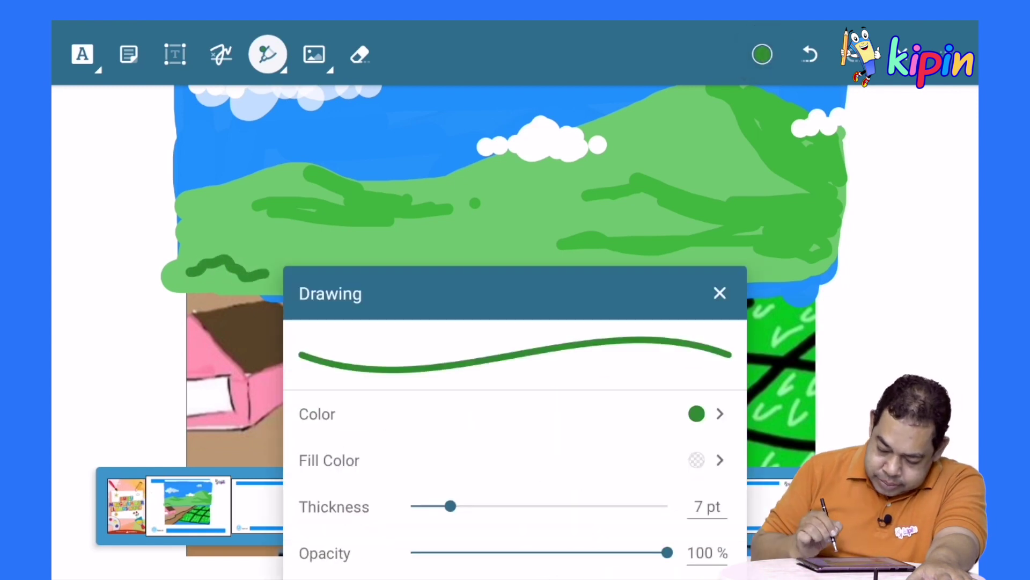
{"action": "left_click_drag", "start_coordinate": [451, 506], "coordinate": [427, 506]}
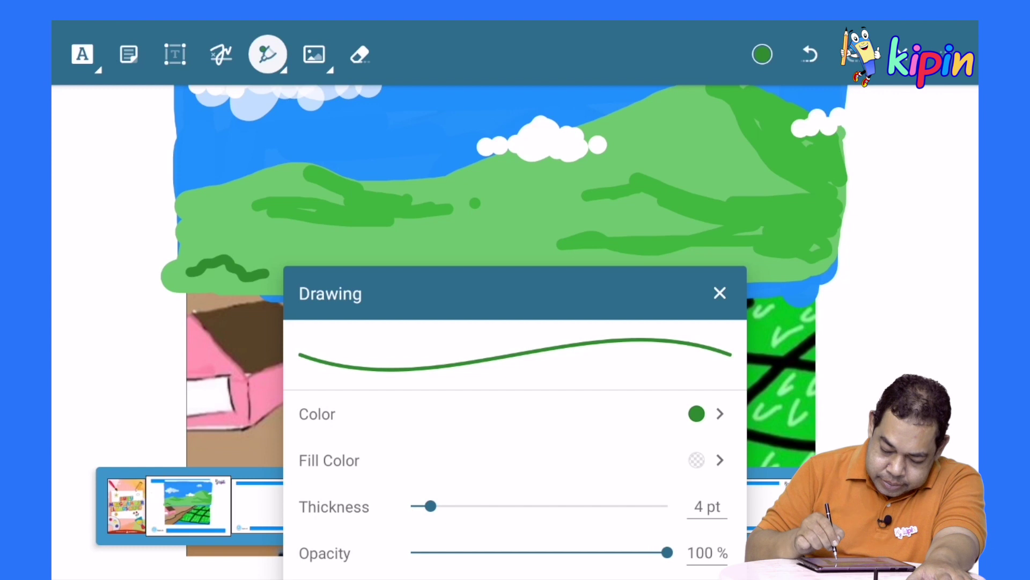
{"action": "left_click", "coordinate": [720, 293]}
{"action": "mouse_move", "coordinate": [280, 275]}
{"action": "left_mouse_down"}
{"action": "mouse_move", "coordinate": [292, 259]}
{"action": "mouse_move", "coordinate": [345, 279]}
{"action": "mouse_move", "coordinate": [361, 260]}
{"action": "mouse_move", "coordinate": [445, 290]}
{"action": "left_mouse_up"}
{"action": "mouse_move", "coordinate": [514, 289]}
{"action": "left_mouse_down"}
{"action": "mouse_move", "coordinate": [533, 260]}
{"action": "mouse_move", "coordinate": [569, 251]}
{"action": "mouse_move", "coordinate": [632, 279]}
{"action": "left_mouse_up"}
{"action": "mouse_move", "coordinate": [694, 284]}
{"action": "left_mouse_down"}
{"action": "mouse_move", "coordinate": [763, 248]}
{"action": "mouse_move", "coordinate": [834, 239]}
{"action": "mouse_move", "coordinate": [836, 262]}
{"action": "left_mouse_up"}
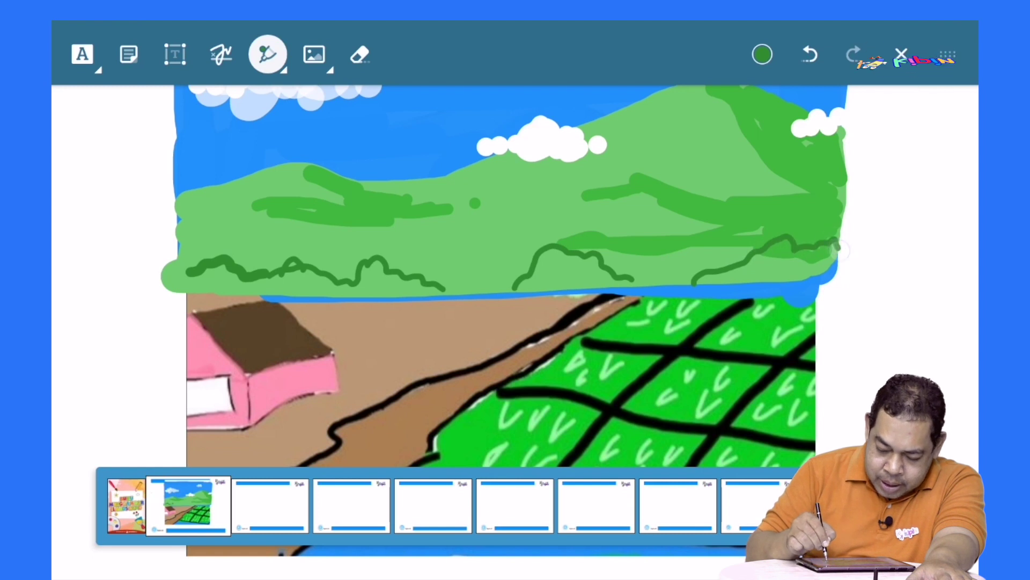
- Thicken the pen and fill the right, middle and left bushes with solid dark green
{"action": "left_click", "coordinate": [762, 54]}
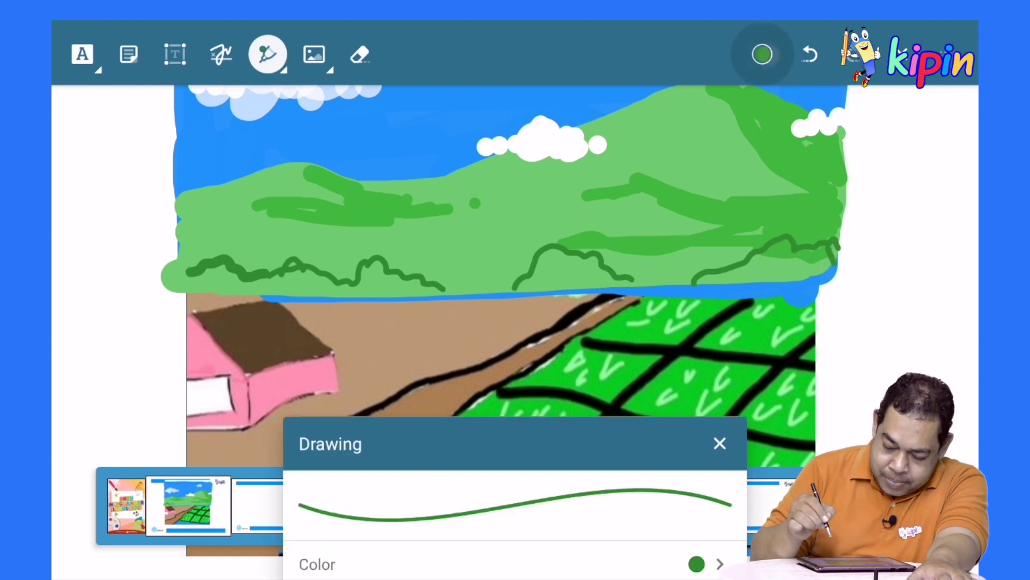
{"action": "left_click_drag", "start_coordinate": [430, 506], "coordinate": [456, 506]}
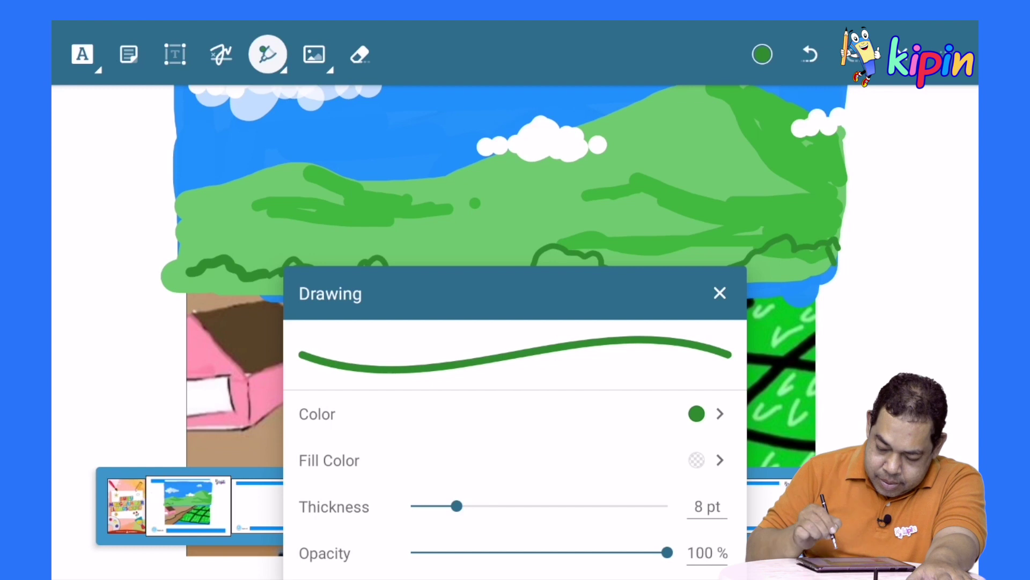
{"action": "left_click", "coordinate": [720, 292]}
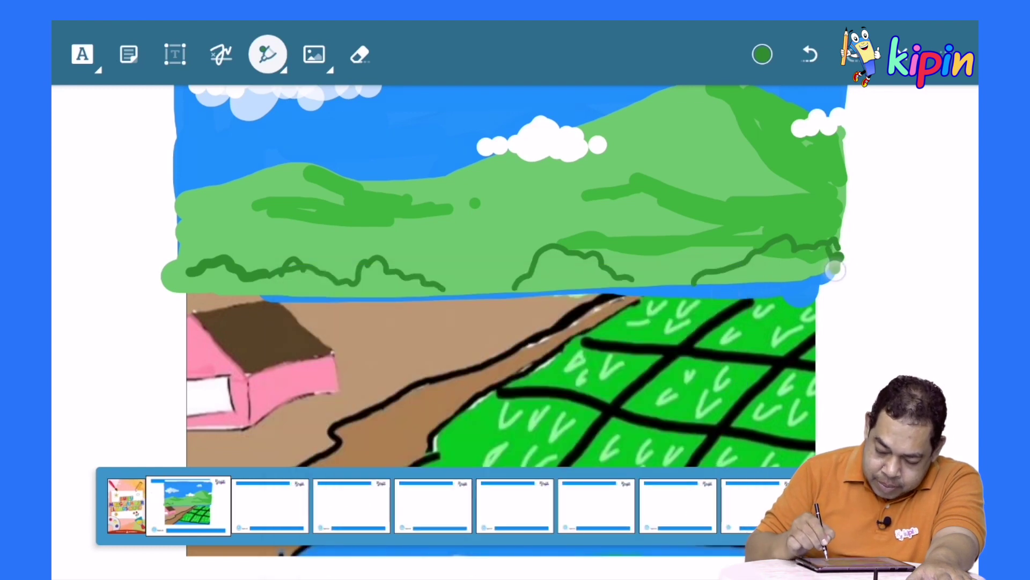
{"action": "mouse_move", "coordinate": [832, 265]}
{"action": "left_mouse_down"}
{"action": "mouse_move", "coordinate": [754, 251]}
{"action": "mouse_move", "coordinate": [730, 265]}
{"action": "mouse_move", "coordinate": [778, 256]}
{"action": "mouse_move", "coordinate": [777, 267]}
{"action": "mouse_move", "coordinate": [714, 278]}
{"action": "mouse_move", "coordinate": [814, 273]}
{"action": "mouse_move", "coordinate": [823, 260]}
{"action": "mouse_move", "coordinate": [779, 248]}
{"action": "mouse_move", "coordinate": [697, 278]}
{"action": "mouse_move", "coordinate": [803, 271]}
{"action": "mouse_move", "coordinate": [835, 248]}
{"action": "mouse_move", "coordinate": [837, 271]}
{"action": "left_mouse_up"}
{"action": "mouse_move", "coordinate": [632, 283]}
{"action": "left_mouse_down"}
{"action": "mouse_move", "coordinate": [556, 255]}
{"action": "mouse_move", "coordinate": [536, 274]}
{"action": "mouse_move", "coordinate": [552, 274]}
{"action": "mouse_move", "coordinate": [526, 284]}
{"action": "mouse_move", "coordinate": [580, 276]}
{"action": "mouse_move", "coordinate": [573, 260]}
{"action": "mouse_move", "coordinate": [606, 271]}
{"action": "left_mouse_up"}
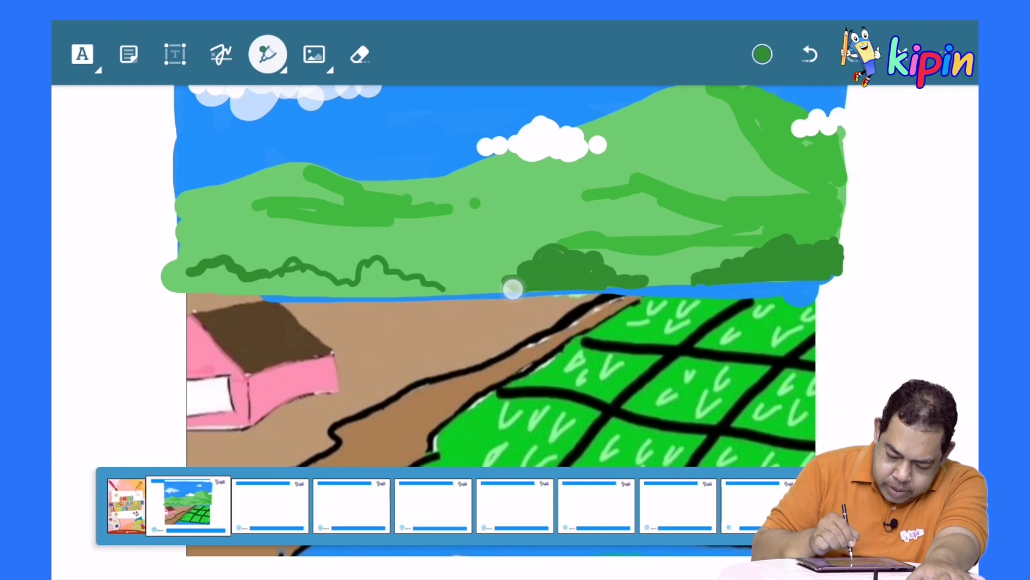
{"action": "mouse_move", "coordinate": [510, 288]}
{"action": "left_mouse_down"}
{"action": "mouse_move", "coordinate": [706, 279]}
{"action": "mouse_move", "coordinate": [687, 278]}
{"action": "left_mouse_up"}
{"action": "mouse_move", "coordinate": [443, 291]}
{"action": "left_mouse_down"}
{"action": "mouse_move", "coordinate": [372, 269]}
{"action": "mouse_move", "coordinate": [333, 285]}
{"action": "mouse_move", "coordinate": [287, 272]}
{"action": "mouse_move", "coordinate": [277, 285]}
{"action": "mouse_move", "coordinate": [184, 269]}
{"action": "mouse_move", "coordinate": [188, 284]}
{"action": "mouse_move", "coordinate": [225, 288]}
{"action": "mouse_move", "coordinate": [428, 287]}
{"action": "mouse_move", "coordinate": [195, 290]}
{"action": "mouse_move", "coordinate": [370, 285]}
{"action": "mouse_move", "coordinate": [294, 268]}
{"action": "mouse_move", "coordinate": [375, 268]}
{"action": "left_mouse_up"}
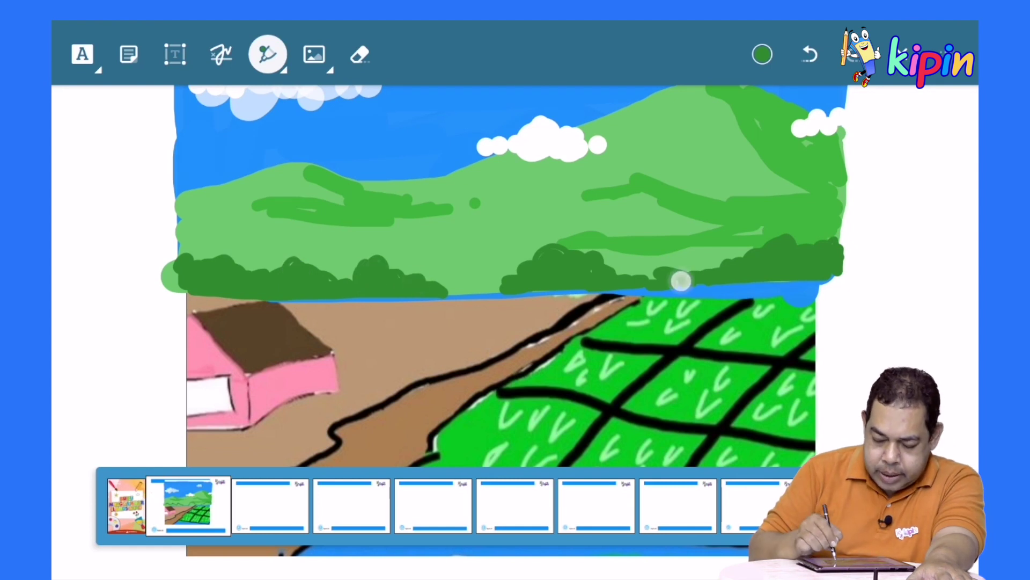
- Set the pen to a deeper dark green at 6 pt
{"action": "left_click", "coordinate": [762, 54]}
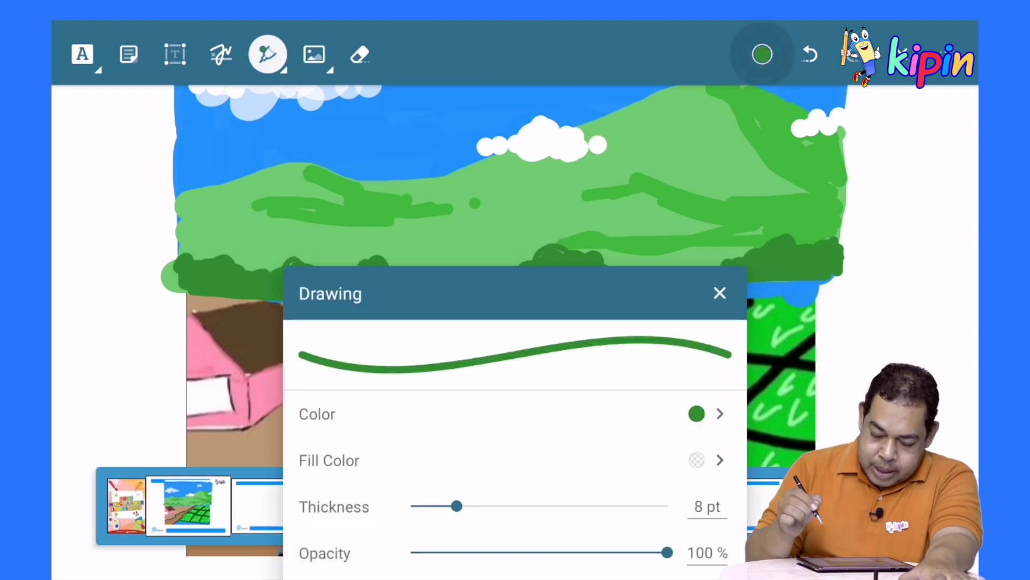
{"action": "left_click", "coordinate": [698, 414]}
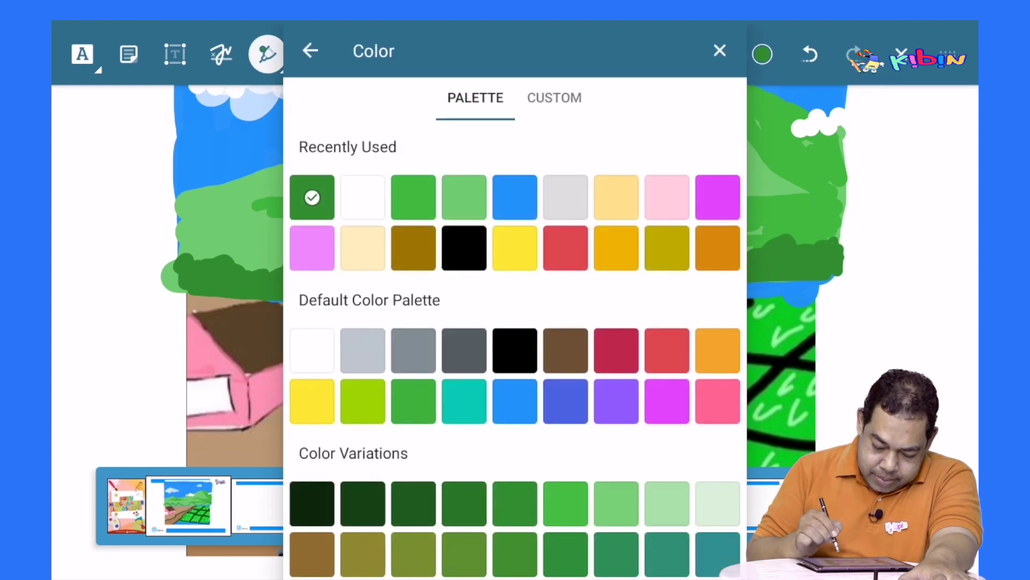
{"action": "left_click", "coordinate": [464, 504]}
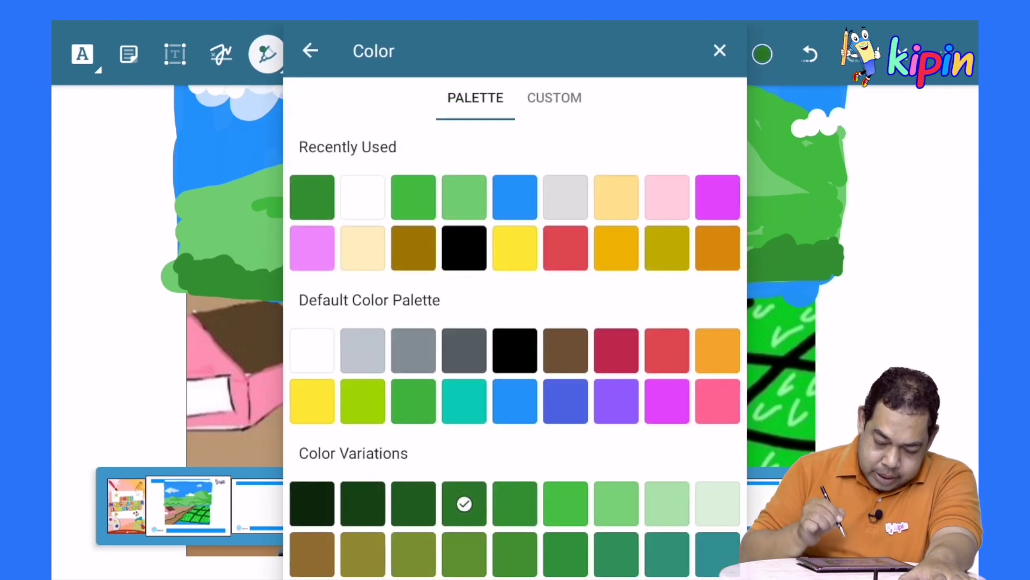
{"action": "left_click", "coordinate": [720, 50]}
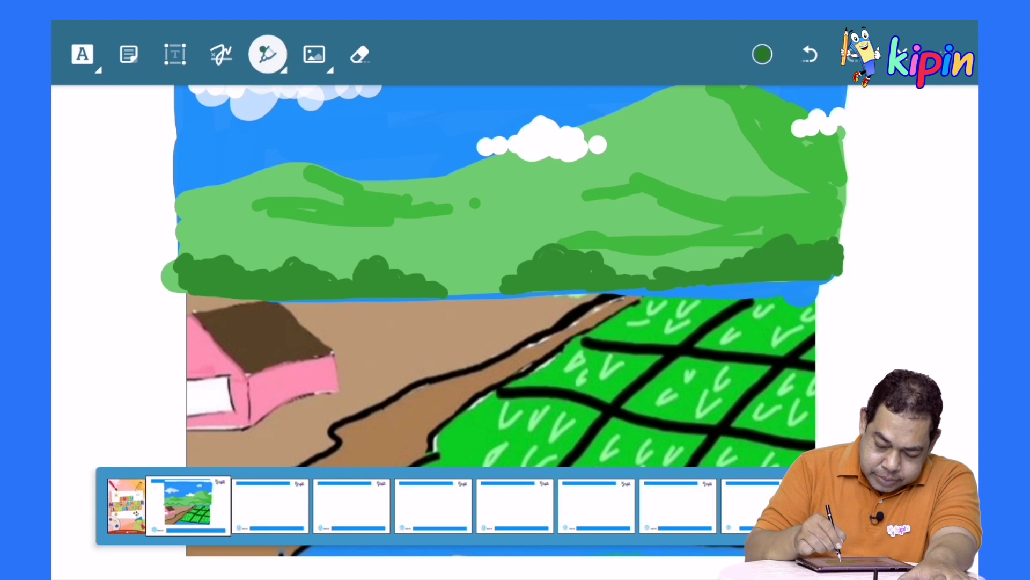
{"action": "left_click", "coordinate": [762, 54]}
{"action": "left_click_drag", "start_coordinate": [456, 504], "coordinate": [443, 504]}
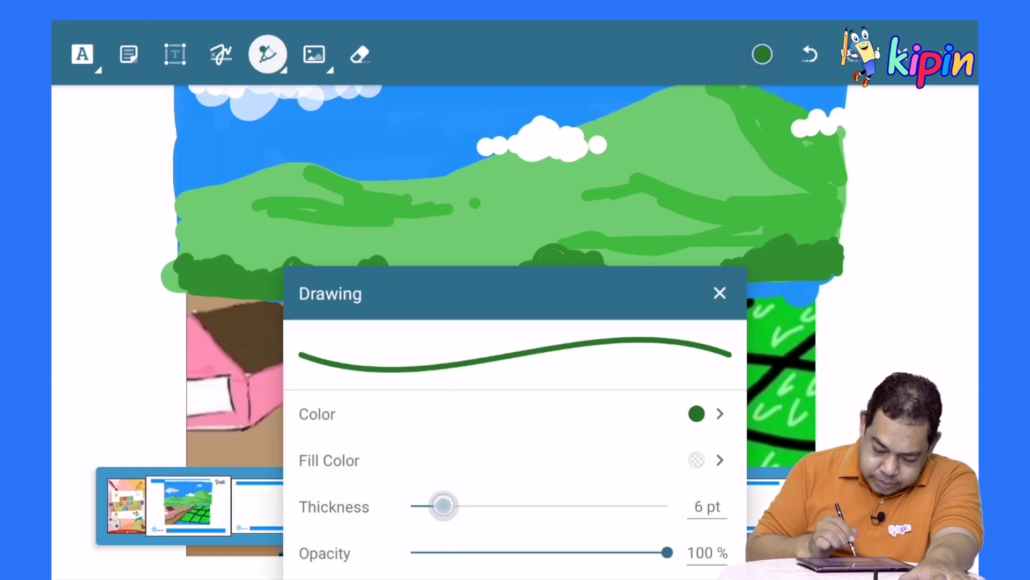
{"action": "left_click", "coordinate": [719, 293]}
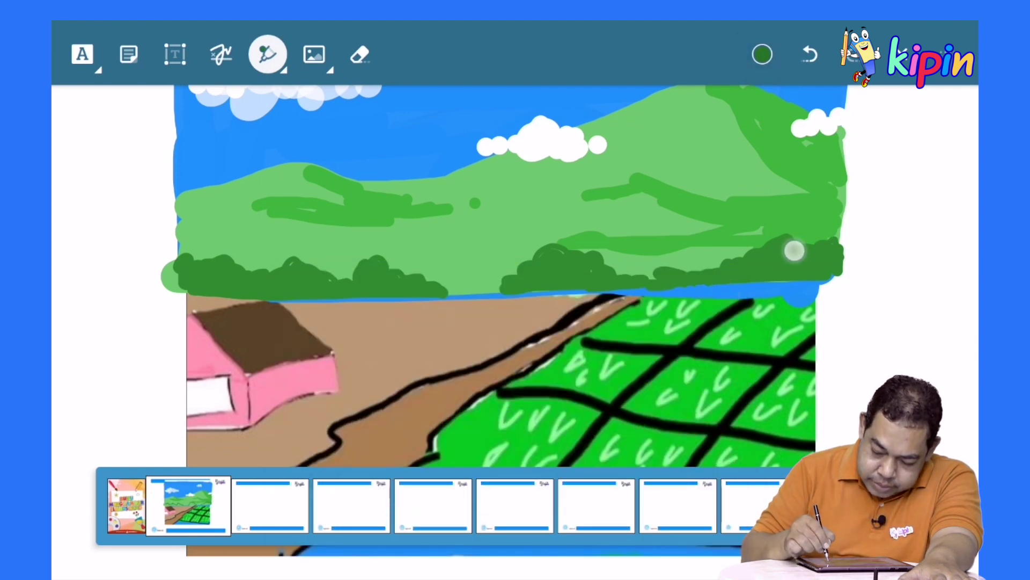
- Dab deeper green texture strokes and dots into the right and middle bushes
{"action": "left_click_drag", "start_coordinate": [794, 250], "coordinate": [805, 251]}
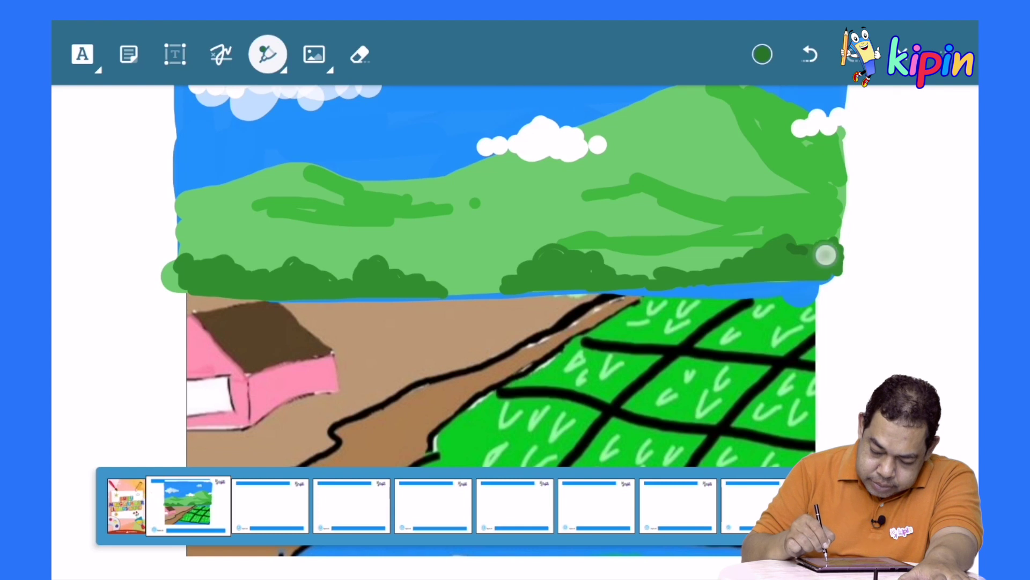
{"action": "left_click_drag", "start_coordinate": [819, 253], "coordinate": [827, 256]}
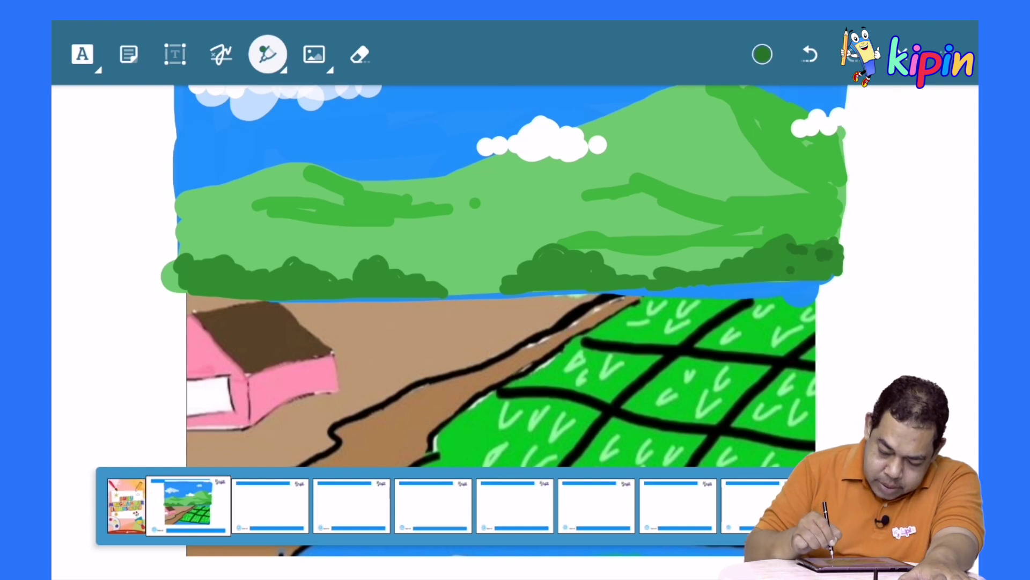
{"action": "left_click", "coordinate": [756, 273]}
{"action": "mouse_move", "coordinate": [553, 252]}
{"action": "left_mouse_down"}
{"action": "mouse_move", "coordinate": [568, 271]}
{"action": "mouse_move", "coordinate": [602, 267]}
{"action": "left_mouse_up"}
{"action": "left_click", "coordinate": [608, 276]}
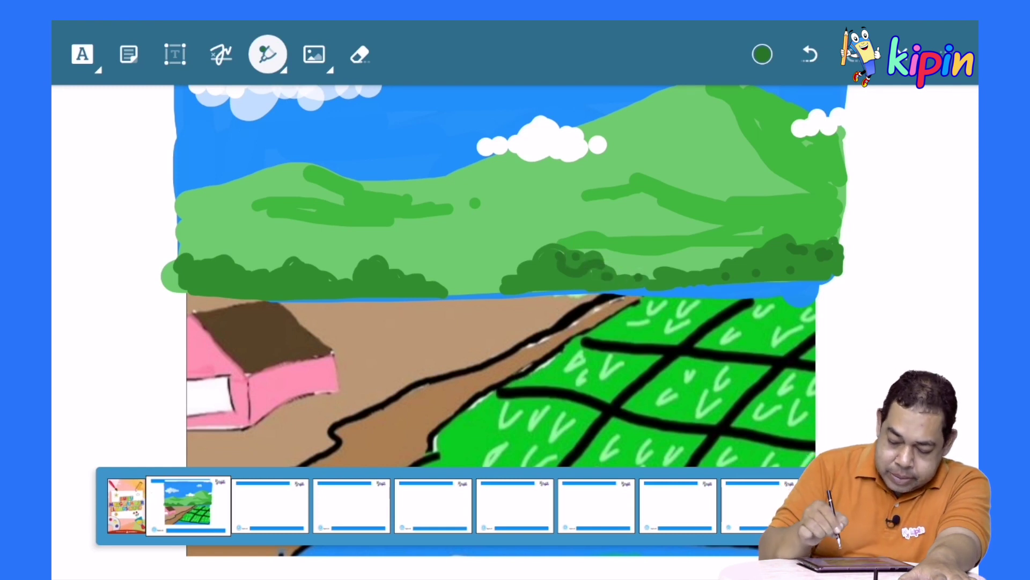
- Thin the pen to 3 pt and add dots and dark outlines to the left bush
{"action": "left_click", "coordinate": [762, 55]}
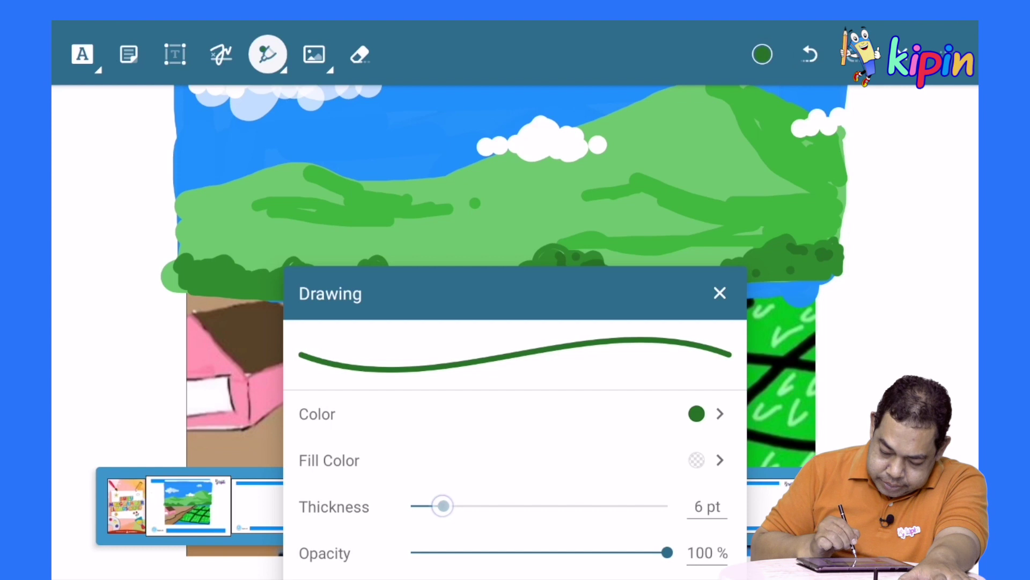
{"action": "left_click_drag", "start_coordinate": [444, 505], "coordinate": [424, 505]}
{"action": "left_click", "coordinate": [720, 292]}
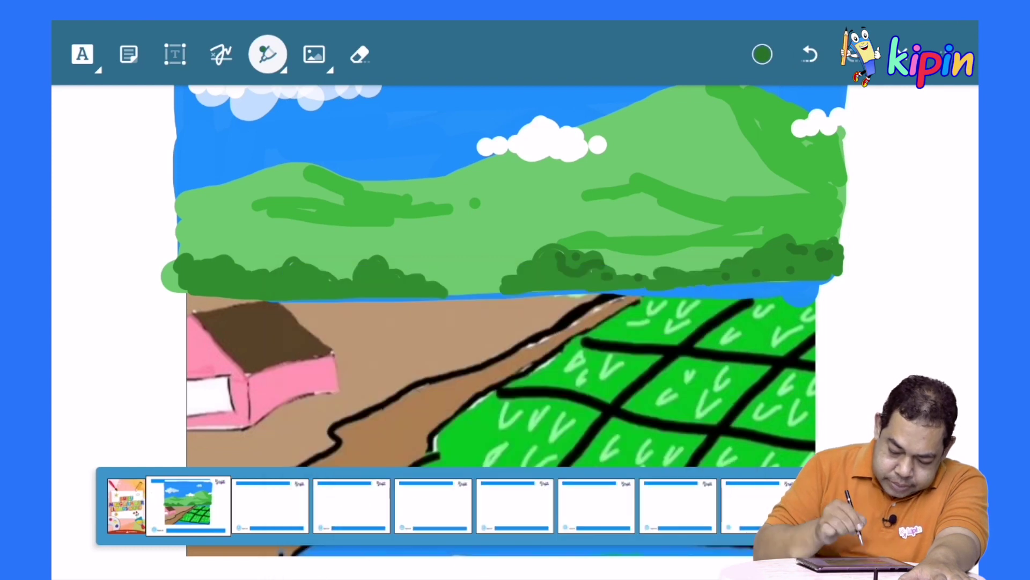
{"action": "left_click", "coordinate": [377, 271]}
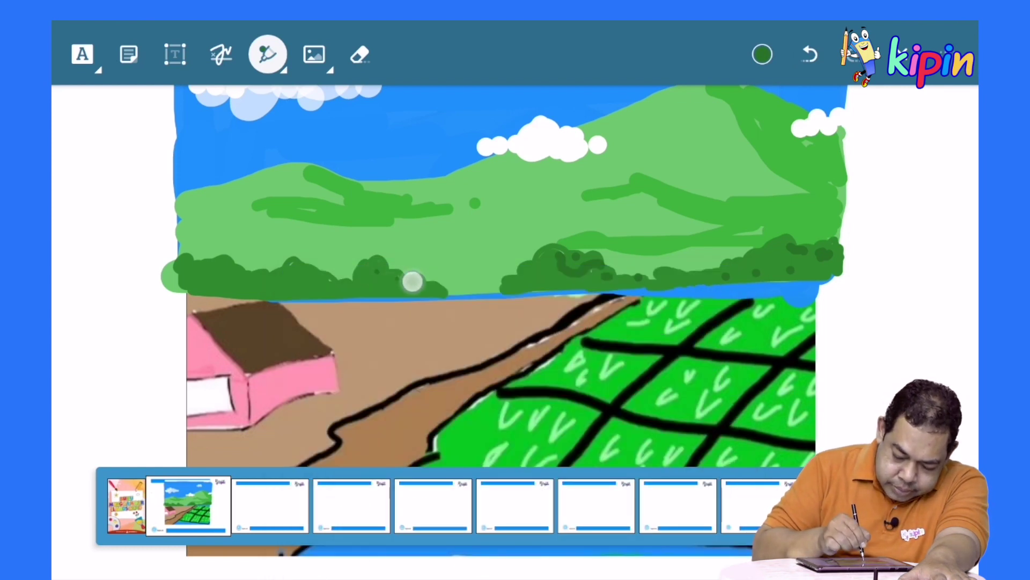
{"action": "mouse_move", "coordinate": [359, 292]}
{"action": "left_mouse_down"}
{"action": "mouse_move", "coordinate": [315, 276]}
{"action": "mouse_move", "coordinate": [290, 290]}
{"action": "mouse_move", "coordinate": [279, 273]}
{"action": "mouse_move", "coordinate": [255, 280]}
{"action": "mouse_move", "coordinate": [228, 268]}
{"action": "left_mouse_up"}
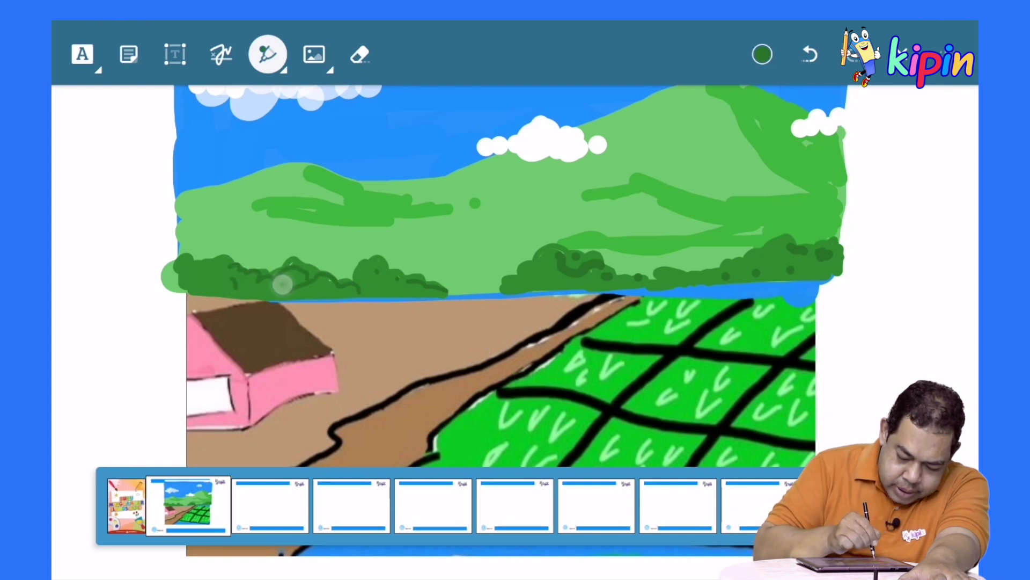
{"action": "left_click_drag", "start_coordinate": [218, 281], "coordinate": [188, 272]}
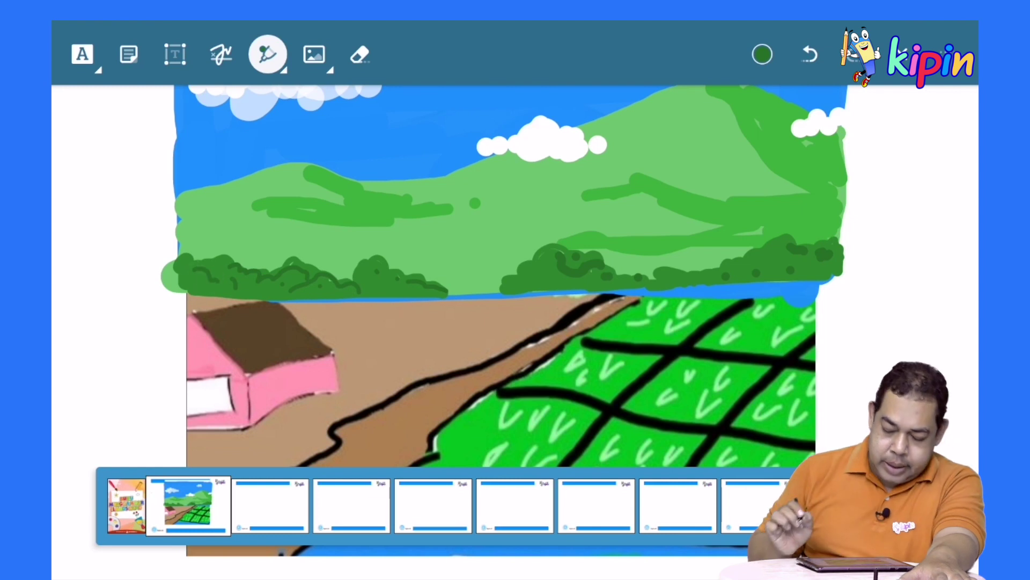
- Zoom out and set the pen to a golden yellow-orange shade at 8 pt
{"action": "scroll", "coordinate": [504, 276], "scroll_direction": "down", "scroll_amount": 3}
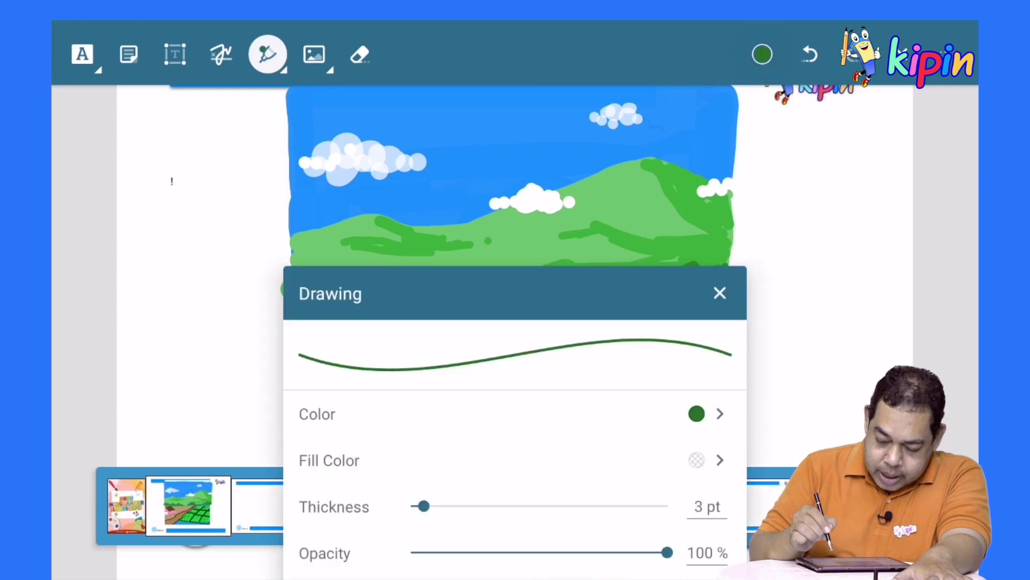
{"action": "left_click", "coordinate": [701, 415]}
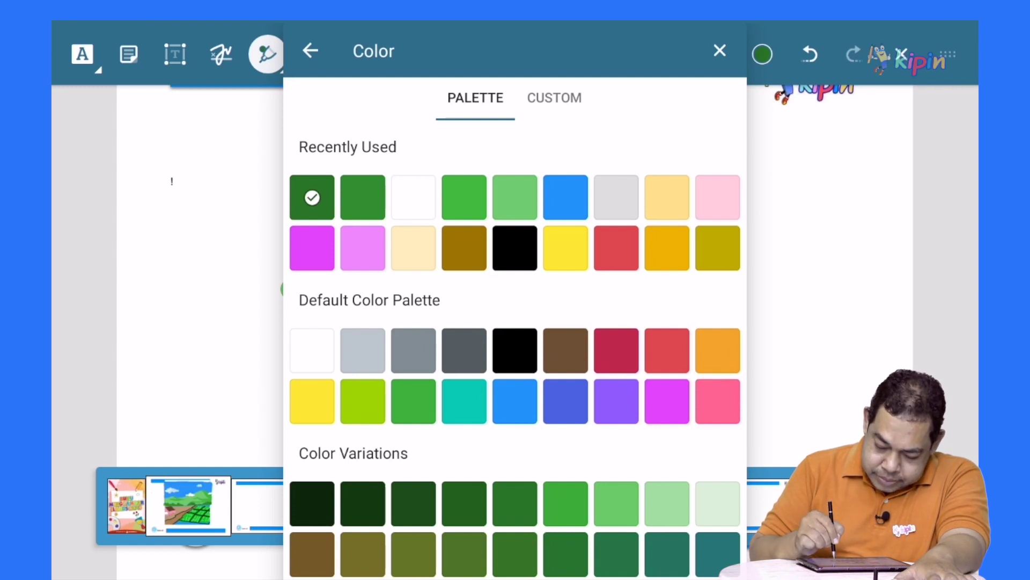
{"action": "left_click", "coordinate": [718, 350]}
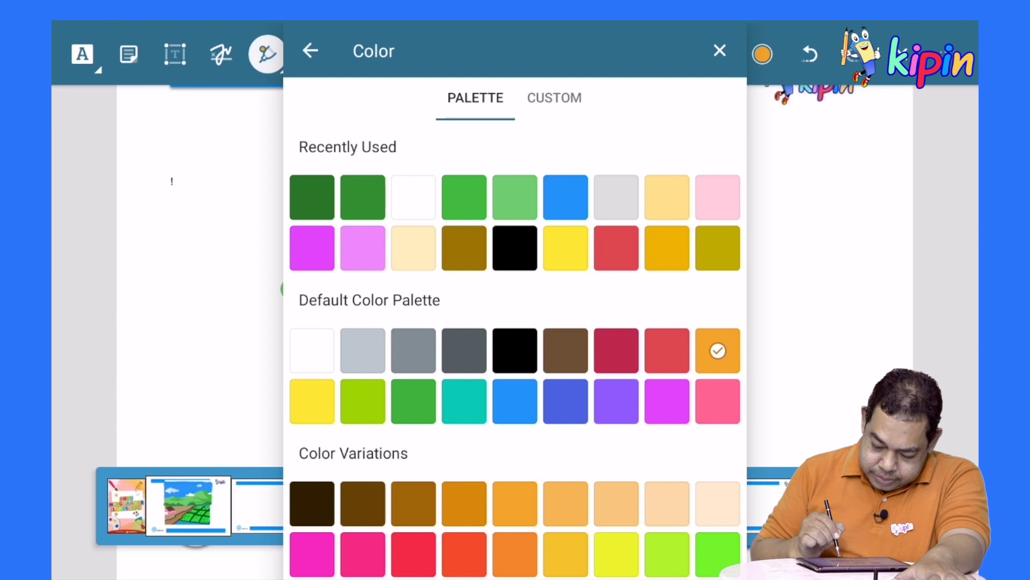
{"action": "left_click", "coordinate": [566, 554]}
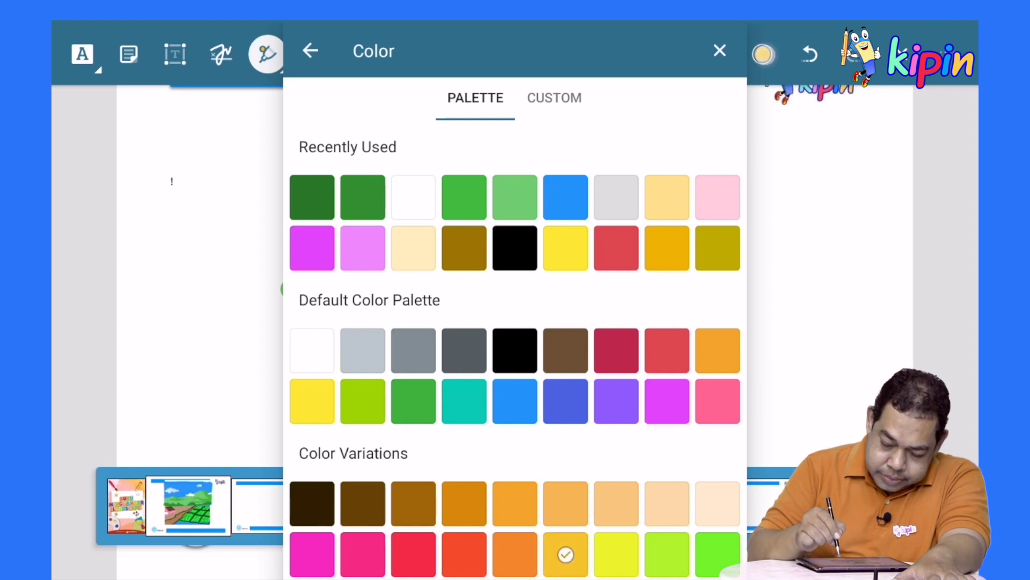
{"action": "key", "text": "Escape"}
{"action": "left_click", "coordinate": [762, 54]}
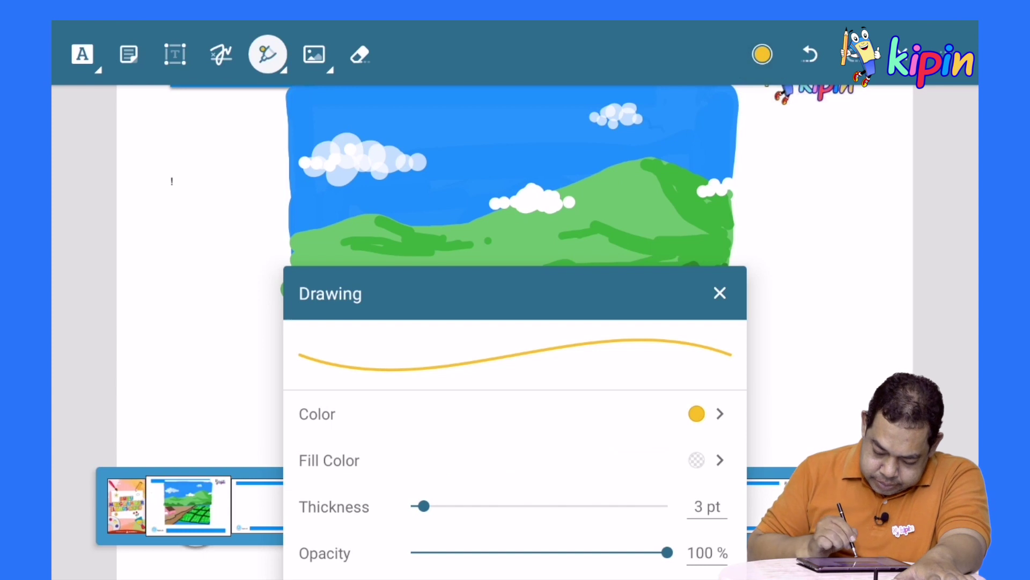
{"action": "left_click_drag", "start_coordinate": [424, 506], "coordinate": [455, 505]}
{"action": "key", "text": "Escape"}
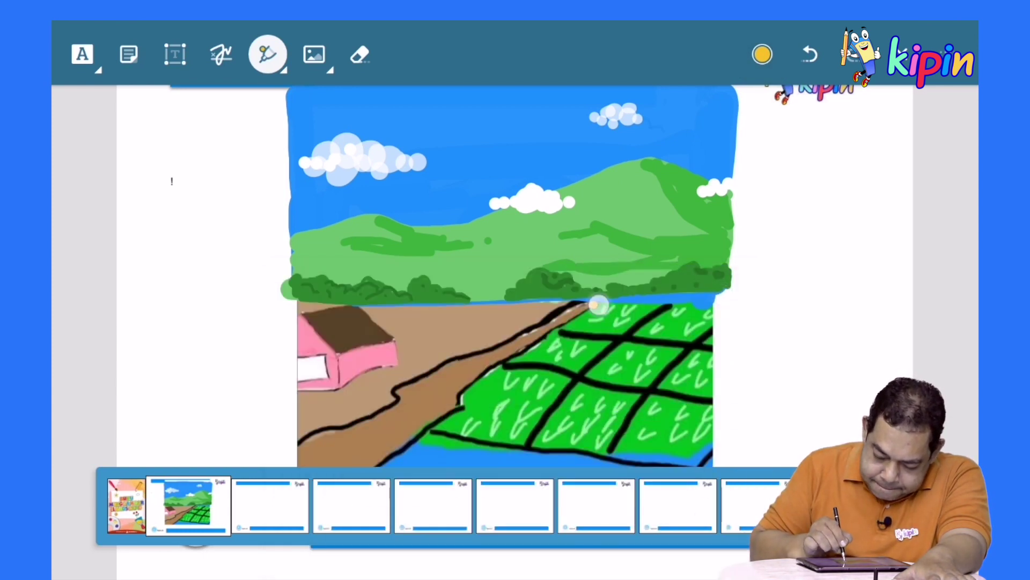
- Paint golden borders along the rice field's top, road edge and right edge
{"action": "mouse_move", "coordinate": [598, 305]}
{"action": "left_mouse_down"}
{"action": "mouse_move", "coordinate": [713, 294]}
{"action": "mouse_move", "coordinate": [612, 305]}
{"action": "mouse_move", "coordinate": [705, 295]}
{"action": "left_mouse_up"}
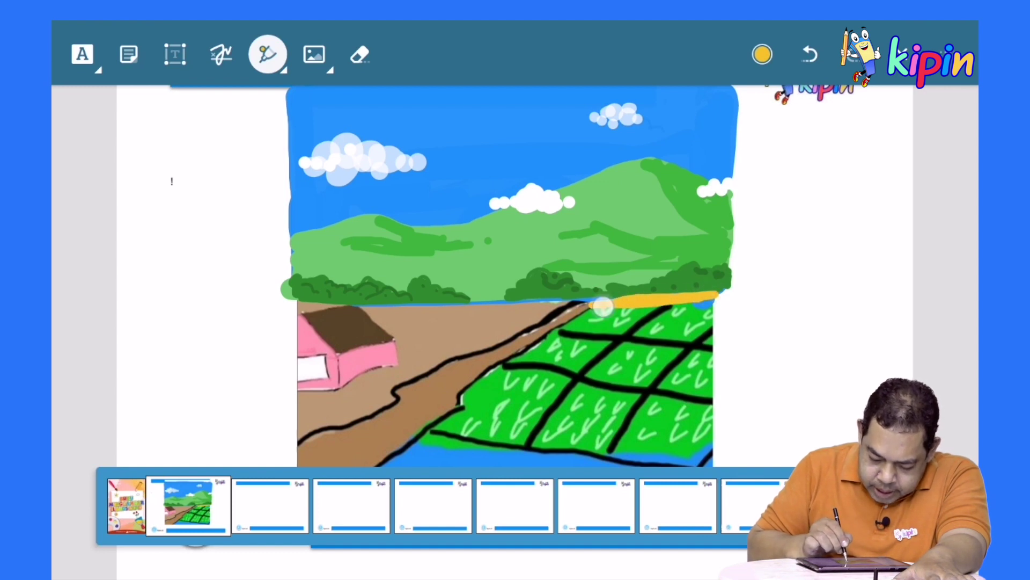
{"action": "mouse_move", "coordinate": [603, 306]}
{"action": "left_mouse_down"}
{"action": "mouse_move", "coordinate": [510, 352]}
{"action": "mouse_move", "coordinate": [462, 392]}
{"action": "mouse_move", "coordinate": [461, 413]}
{"action": "mouse_move", "coordinate": [365, 464]}
{"action": "left_mouse_up"}
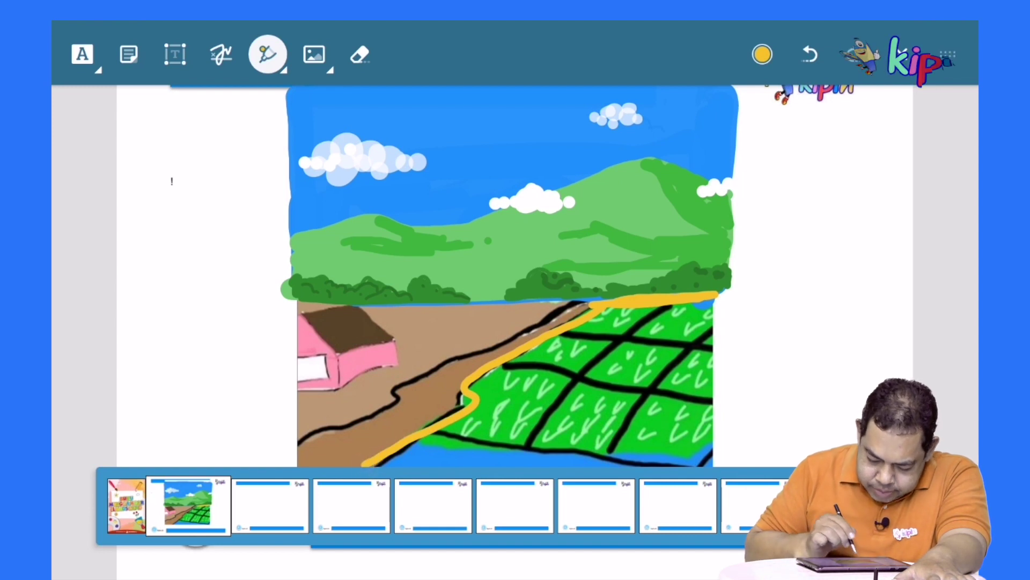
{"action": "mouse_move", "coordinate": [597, 308]}
{"action": "left_mouse_down"}
{"action": "mouse_move", "coordinate": [698, 301]}
{"action": "mouse_move", "coordinate": [617, 312]}
{"action": "mouse_move", "coordinate": [691, 309]}
{"action": "left_mouse_up"}
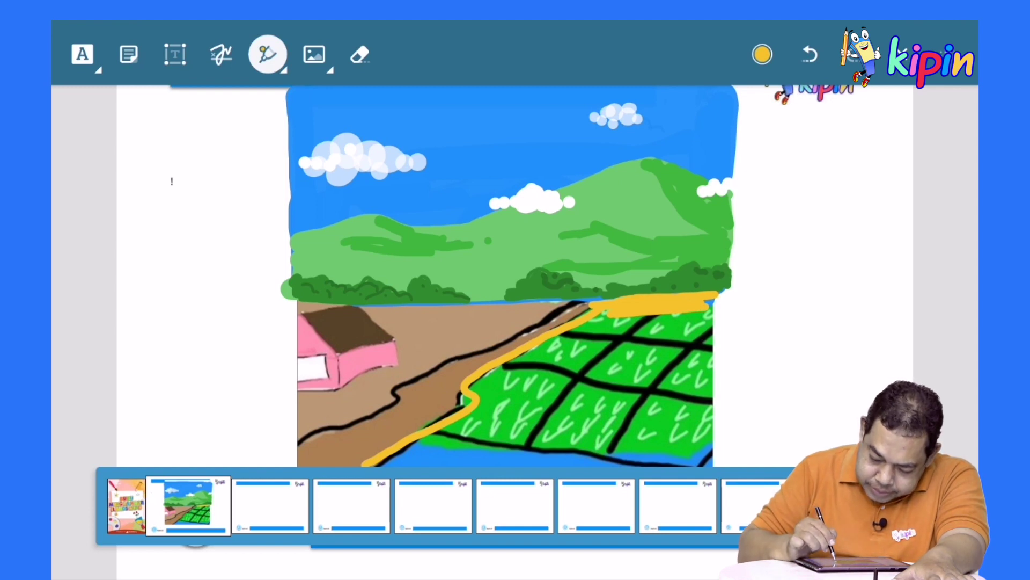
{"action": "left_click_drag", "start_coordinate": [723, 294], "coordinate": [718, 414]}
{"action": "left_click_drag", "start_coordinate": [725, 292], "coordinate": [720, 441]}
{"action": "left_click_drag", "start_coordinate": [723, 306], "coordinate": [721, 432]}
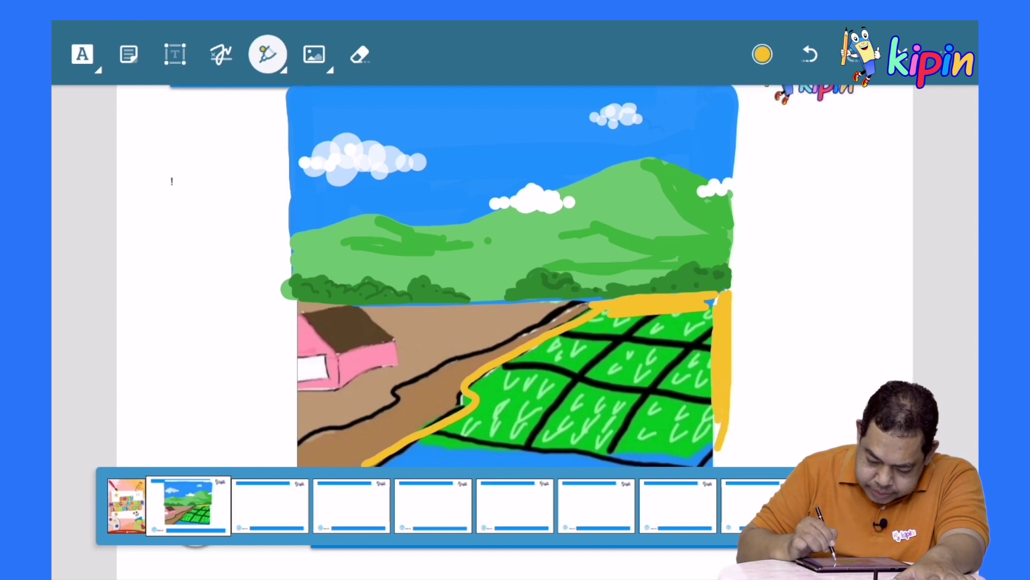
- Widen the gold borders downward to fill over the upper green paddies
{"action": "mouse_move", "coordinate": [698, 309]}
{"action": "left_mouse_down"}
{"action": "mouse_move", "coordinate": [603, 321]}
{"action": "mouse_move", "coordinate": [702, 329]}
{"action": "mouse_move", "coordinate": [591, 339]}
{"action": "mouse_move", "coordinate": [607, 320]}
{"action": "mouse_move", "coordinate": [572, 326]}
{"action": "left_mouse_up"}
{"action": "mouse_move", "coordinate": [682, 337]}
{"action": "left_mouse_down"}
{"action": "mouse_move", "coordinate": [560, 344]}
{"action": "mouse_move", "coordinate": [599, 340]}
{"action": "mouse_move", "coordinate": [562, 339]}
{"action": "mouse_move", "coordinate": [601, 310]}
{"action": "mouse_move", "coordinate": [607, 340]}
{"action": "mouse_move", "coordinate": [719, 338]}
{"action": "mouse_move", "coordinate": [709, 338]}
{"action": "mouse_move", "coordinate": [713, 359]}
{"action": "left_mouse_up"}
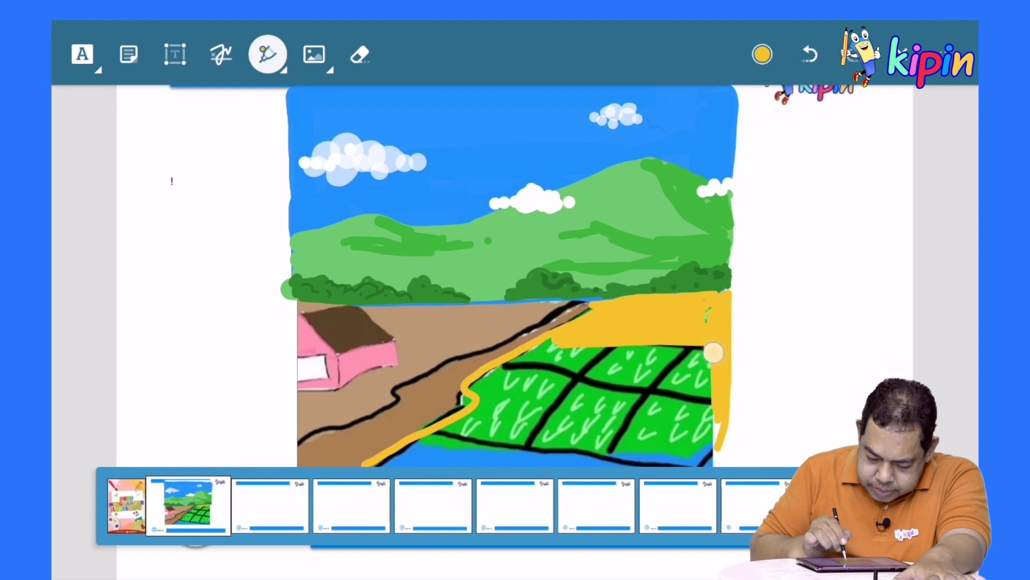
{"action": "mouse_move", "coordinate": [548, 348]}
{"action": "left_mouse_down"}
{"action": "mouse_move", "coordinate": [684, 345]}
{"action": "mouse_move", "coordinate": [534, 367]}
{"action": "mouse_move", "coordinate": [706, 373]}
{"action": "mouse_move", "coordinate": [564, 376]}
{"action": "mouse_move", "coordinate": [590, 362]}
{"action": "mouse_move", "coordinate": [529, 345]}
{"action": "mouse_move", "coordinate": [524, 357]}
{"action": "mouse_move", "coordinate": [574, 368]}
{"action": "mouse_move", "coordinate": [506, 373]}
{"action": "mouse_move", "coordinate": [714, 383]}
{"action": "mouse_move", "coordinate": [523, 375]}
{"action": "mouse_move", "coordinate": [701, 380]}
{"action": "left_mouse_up"}
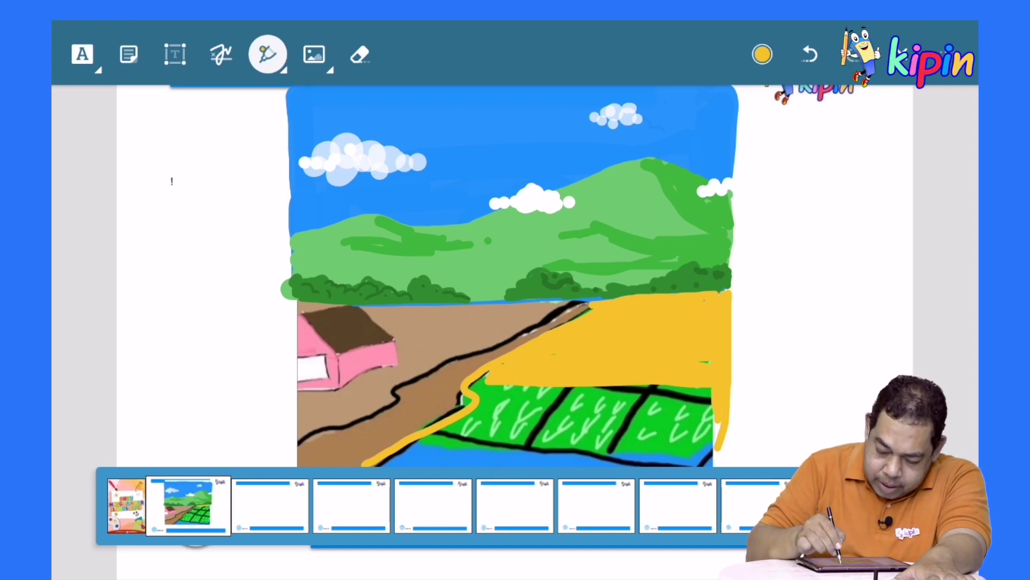
{"action": "left_click", "coordinate": [762, 54]}
- Paint bright yellow over the lower paddies and the green strip at the lower-left tip
{"action": "left_click", "coordinate": [697, 414]}
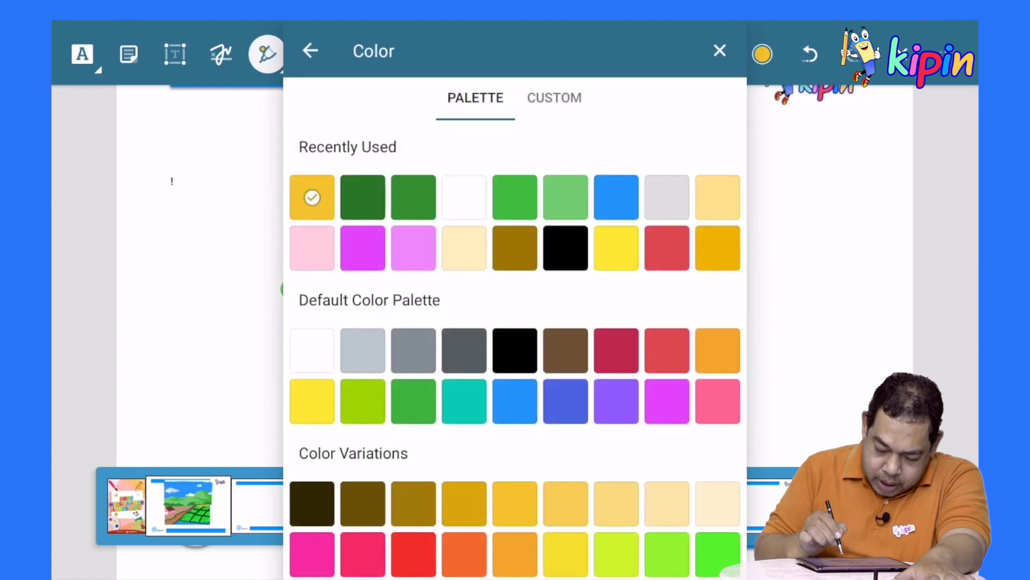
{"action": "left_click", "coordinate": [312, 401]}
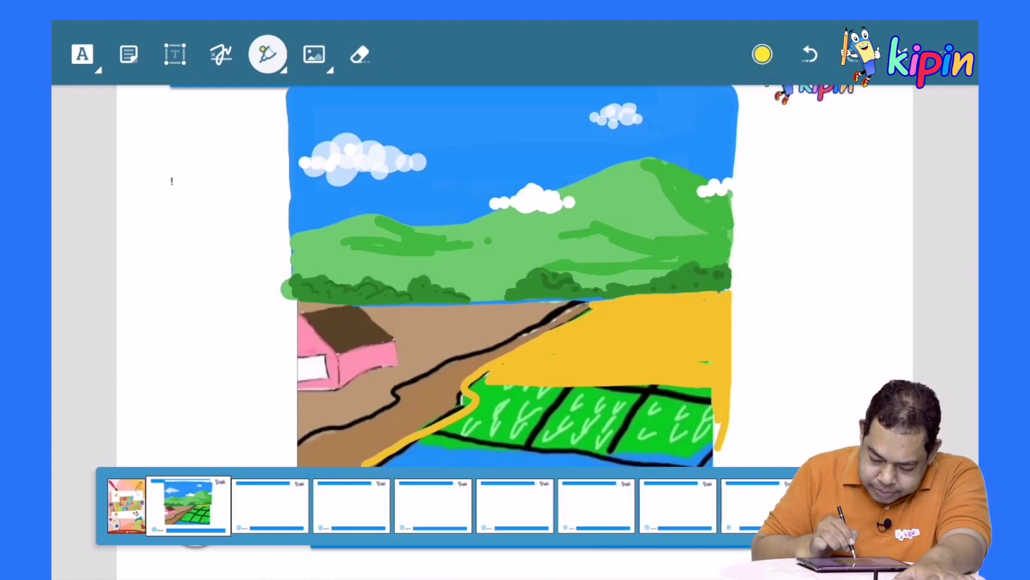
{"action": "mouse_move", "coordinate": [479, 387]}
{"action": "left_mouse_down"}
{"action": "mouse_move", "coordinate": [691, 385]}
{"action": "mouse_move", "coordinate": [513, 399]}
{"action": "mouse_move", "coordinate": [583, 395]}
{"action": "mouse_move", "coordinate": [441, 431]}
{"action": "mouse_move", "coordinate": [496, 412]}
{"action": "mouse_move", "coordinate": [451, 430]}
{"action": "mouse_move", "coordinate": [675, 407]}
{"action": "left_mouse_up"}
{"action": "mouse_move", "coordinate": [568, 410]}
{"action": "left_mouse_down"}
{"action": "mouse_move", "coordinate": [720, 395]}
{"action": "mouse_move", "coordinate": [721, 447]}
{"action": "mouse_move", "coordinate": [685, 407]}
{"action": "mouse_move", "coordinate": [605, 420]}
{"action": "mouse_move", "coordinate": [605, 430]}
{"action": "mouse_move", "coordinate": [708, 437]}
{"action": "mouse_move", "coordinate": [500, 426]}
{"action": "left_mouse_up"}
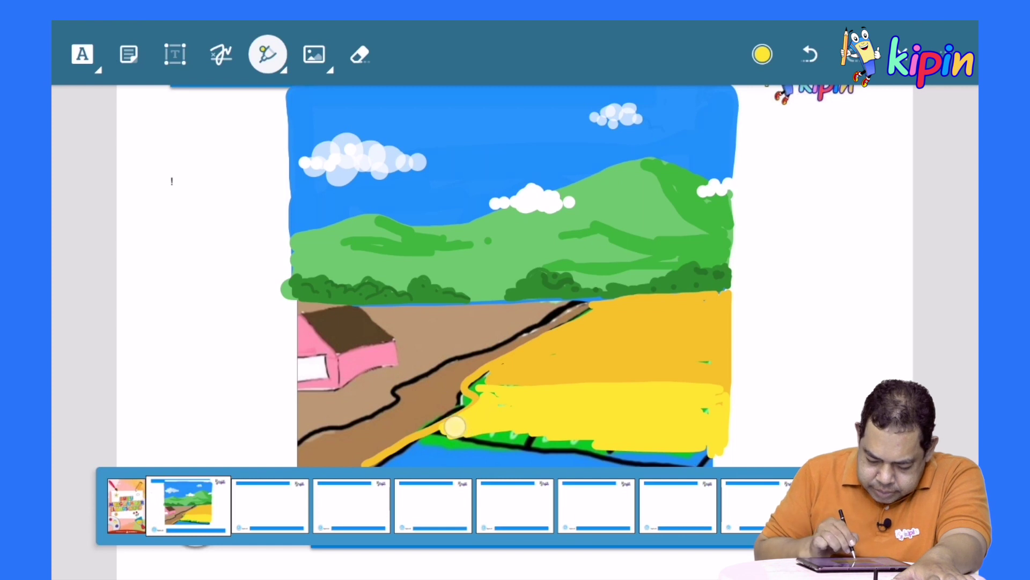
{"action": "mouse_move", "coordinate": [477, 420]}
{"action": "left_mouse_down"}
{"action": "mouse_move", "coordinate": [408, 452]}
{"action": "mouse_move", "coordinate": [553, 428]}
{"action": "mouse_move", "coordinate": [455, 442]}
{"action": "mouse_move", "coordinate": [529, 444]}
{"action": "mouse_move", "coordinate": [408, 456]}
{"action": "mouse_move", "coordinate": [687, 455]}
{"action": "mouse_move", "coordinate": [629, 442]}
{"action": "mouse_move", "coordinate": [449, 451]}
{"action": "mouse_move", "coordinate": [681, 453]}
{"action": "mouse_move", "coordinate": [395, 462]}
{"action": "mouse_move", "coordinate": [714, 454]}
{"action": "left_mouse_up"}
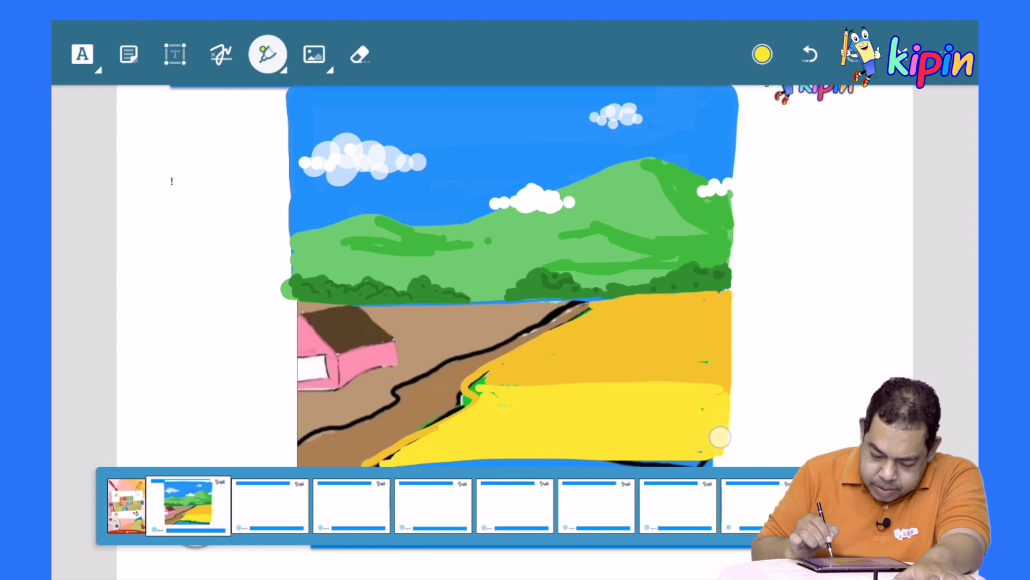
{"action": "left_click", "coordinate": [762, 53]}
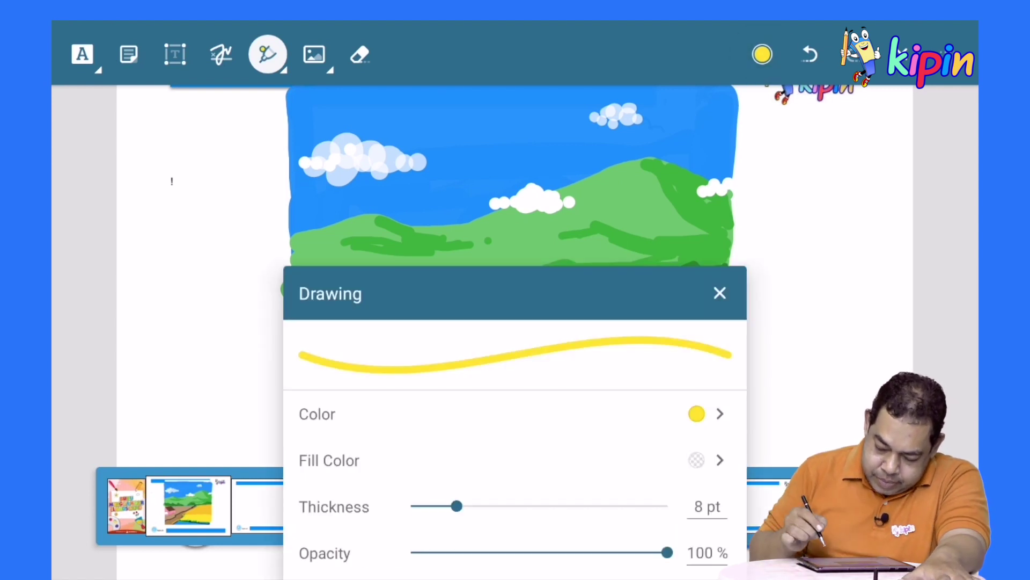
- Thin the pen to 3 pt and dot yellow speckles over the gold field
{"action": "left_click_drag", "start_coordinate": [457, 506], "coordinate": [417, 506]}
{"action": "key", "text": "Escape"}
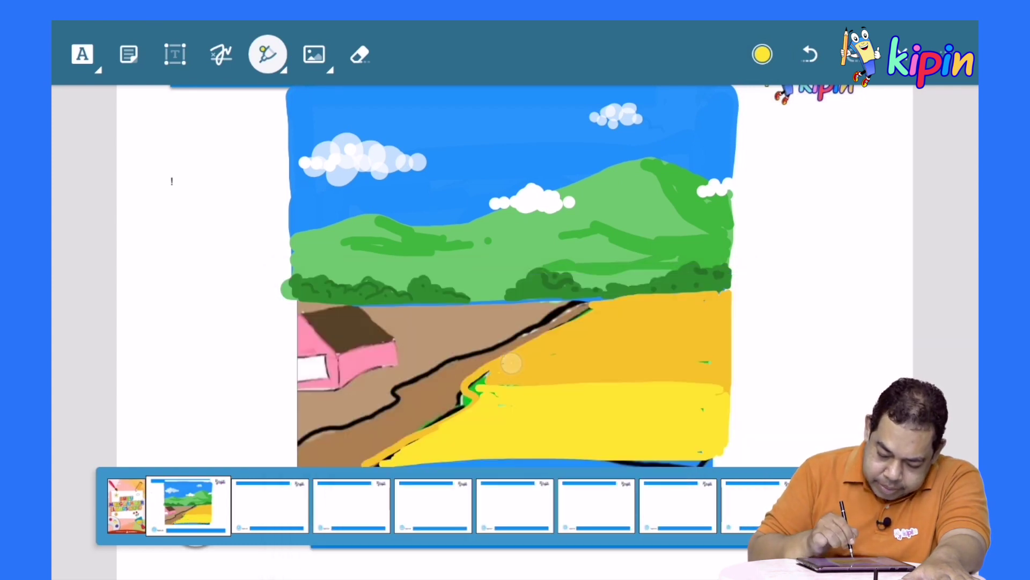
{"action": "left_click_drag", "start_coordinate": [515, 363], "coordinate": [554, 342]}
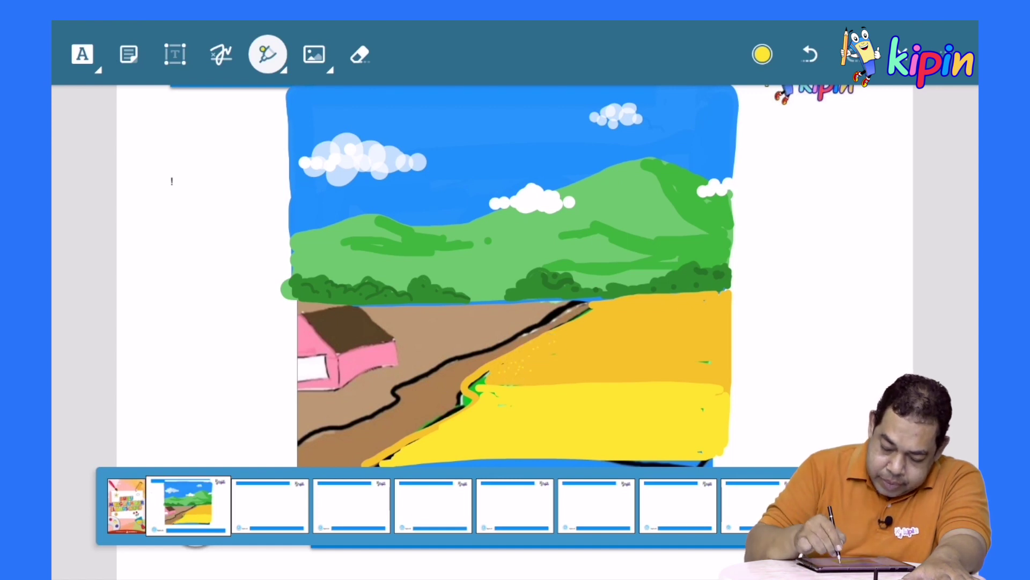
{"action": "left_click", "coordinate": [267, 54]}
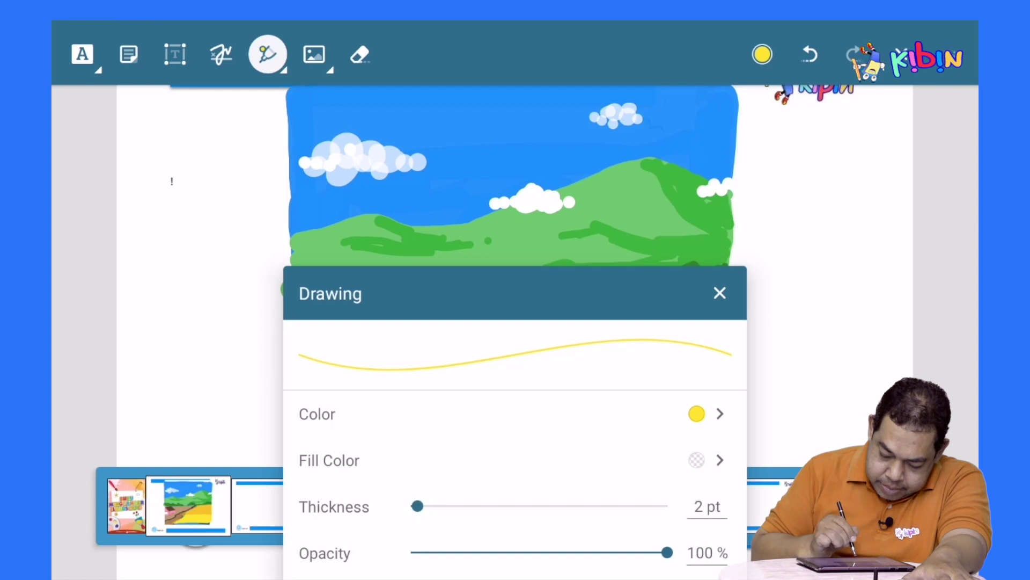
{"action": "left_click_drag", "start_coordinate": [417, 506], "coordinate": [424, 506]}
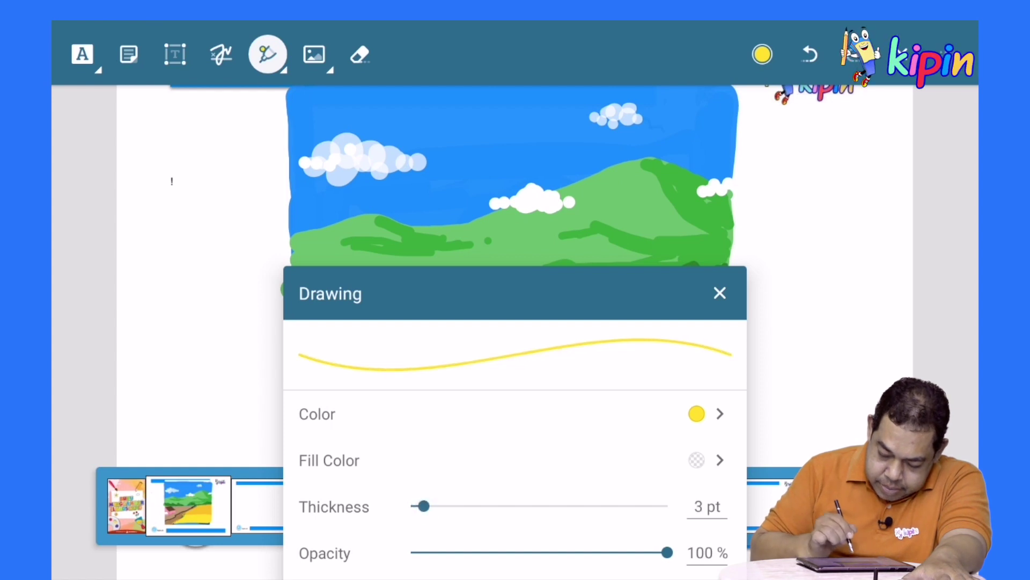
{"action": "left_click", "coordinate": [506, 369]}
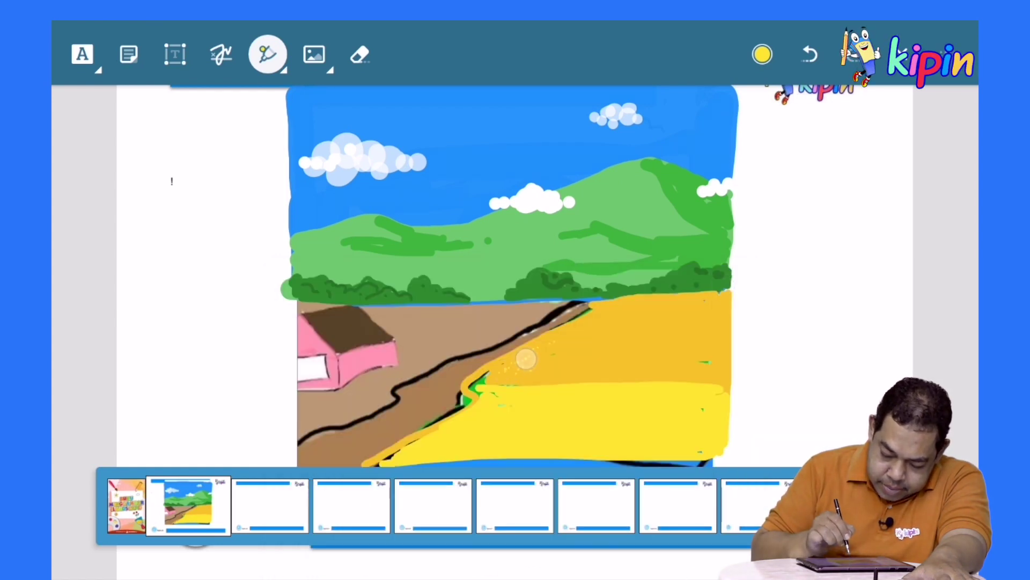
{"action": "left_click_drag", "start_coordinate": [517, 374], "coordinate": [539, 370]}
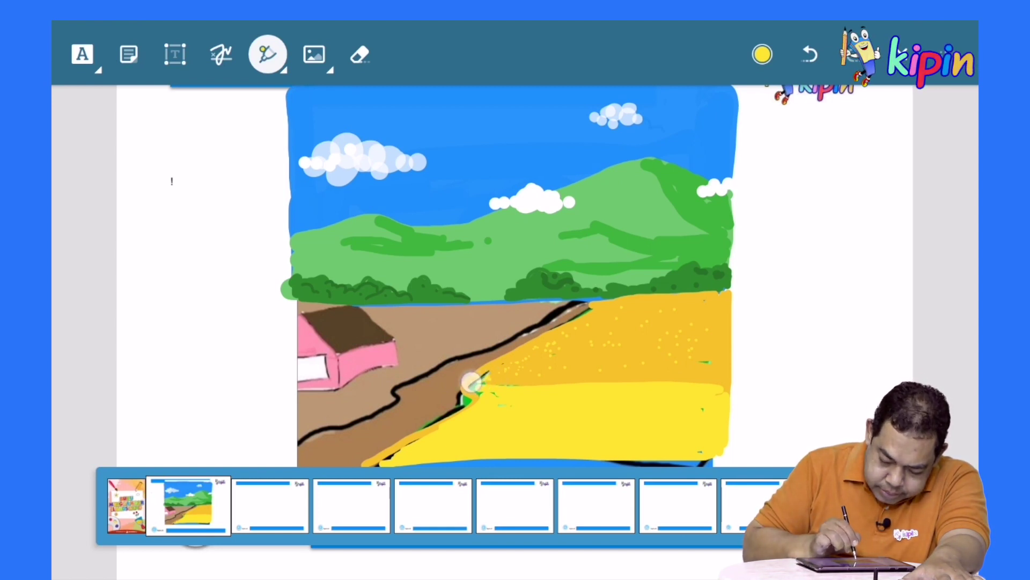
{"action": "left_click_drag", "start_coordinate": [471, 382], "coordinate": [487, 376]}
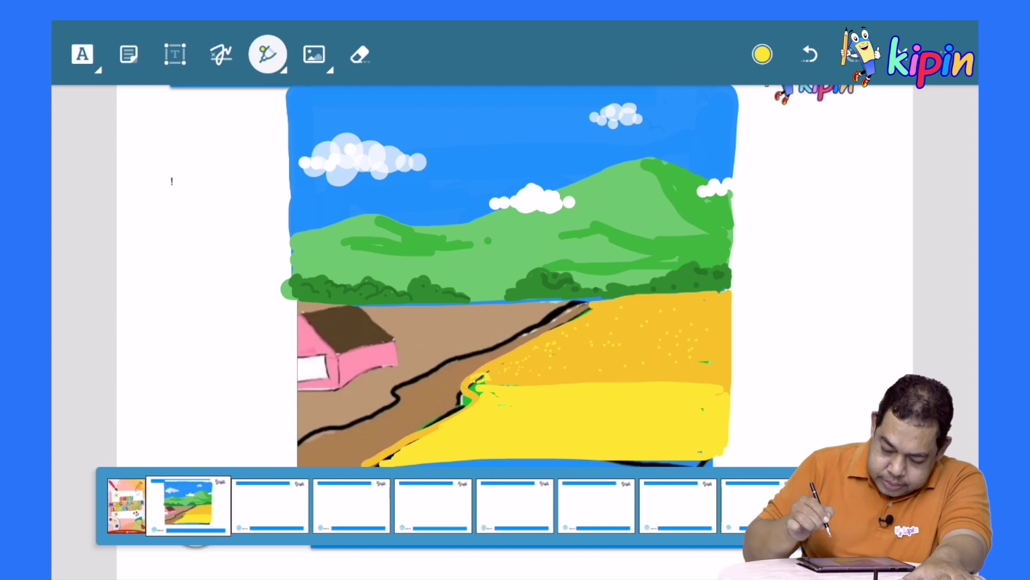
- Switch the pen colour back to the recent gold shade
{"action": "left_click", "coordinate": [762, 54]}
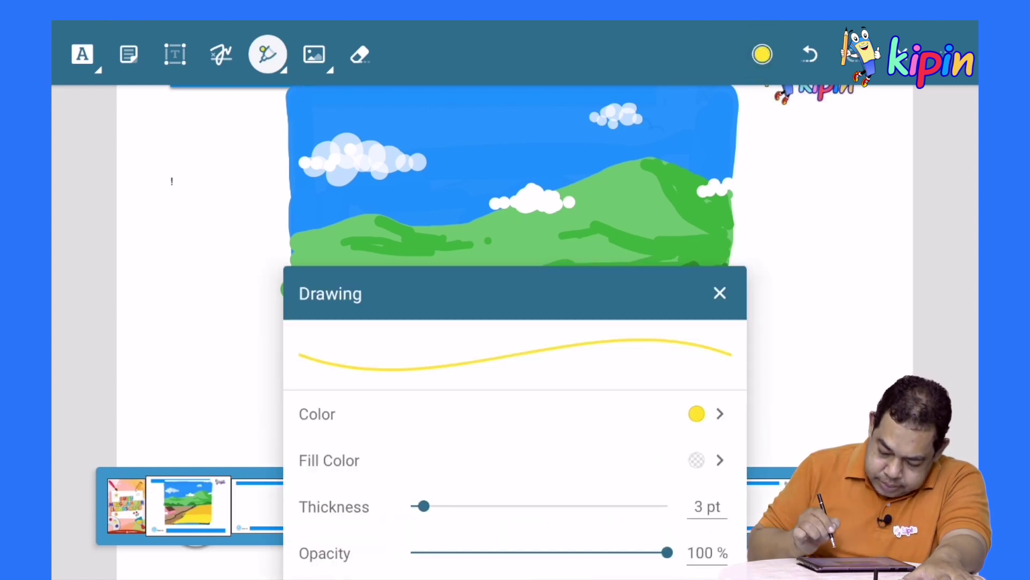
{"action": "left_click", "coordinate": [720, 414]}
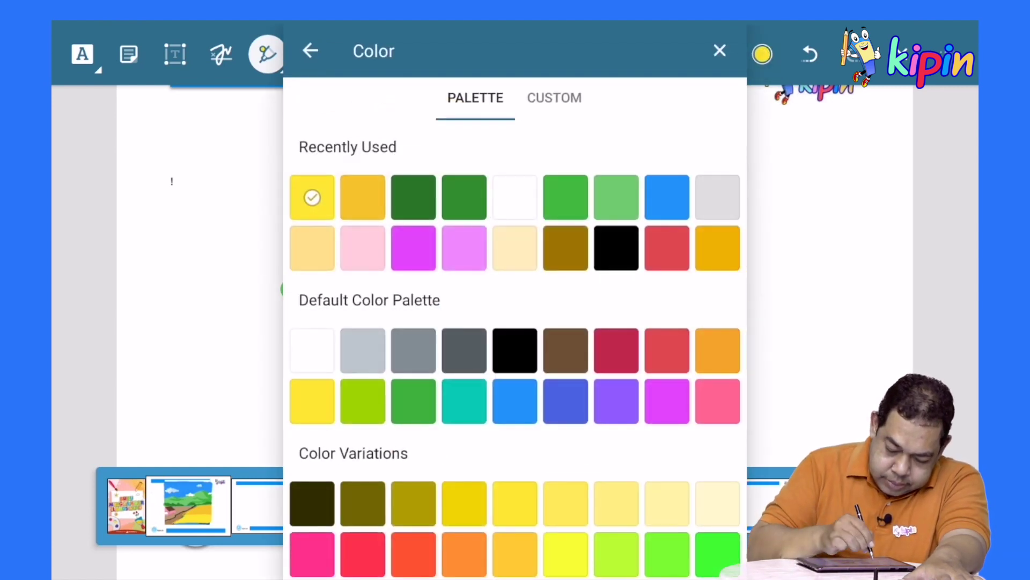
{"action": "left_click", "coordinate": [363, 197]}
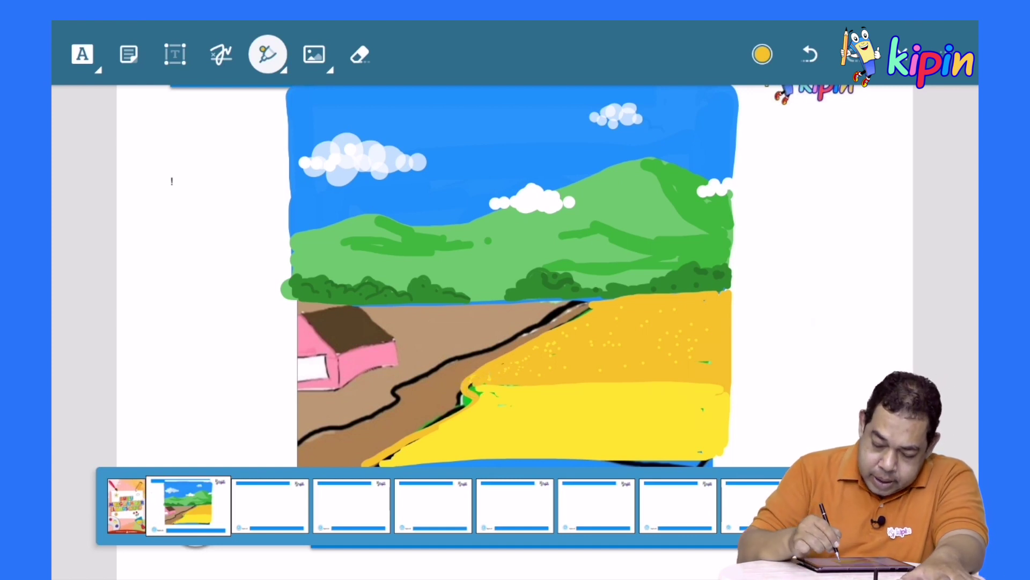
{"action": "left_click", "coordinate": [762, 55]}
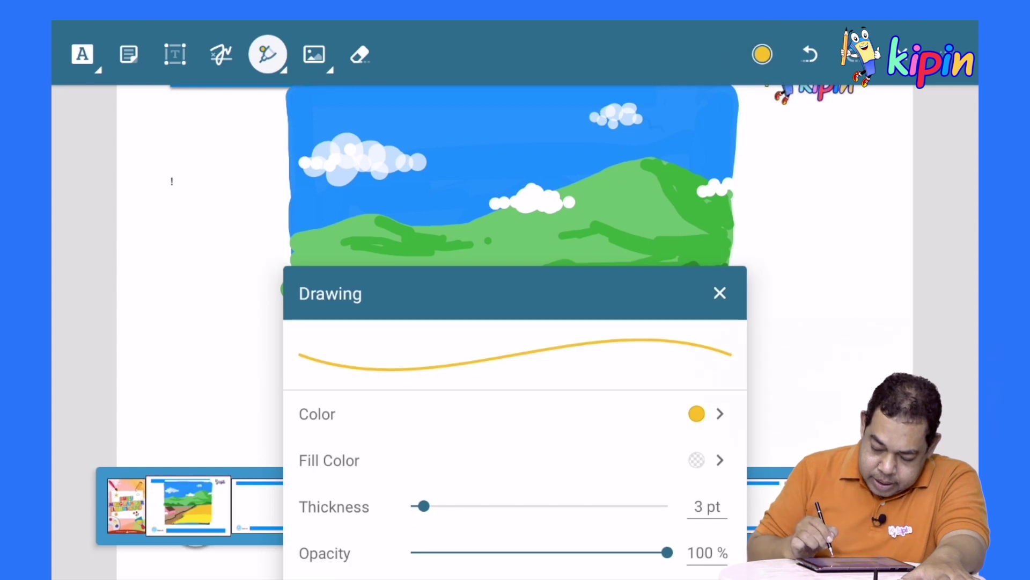
{"action": "left_click", "coordinate": [720, 292]}
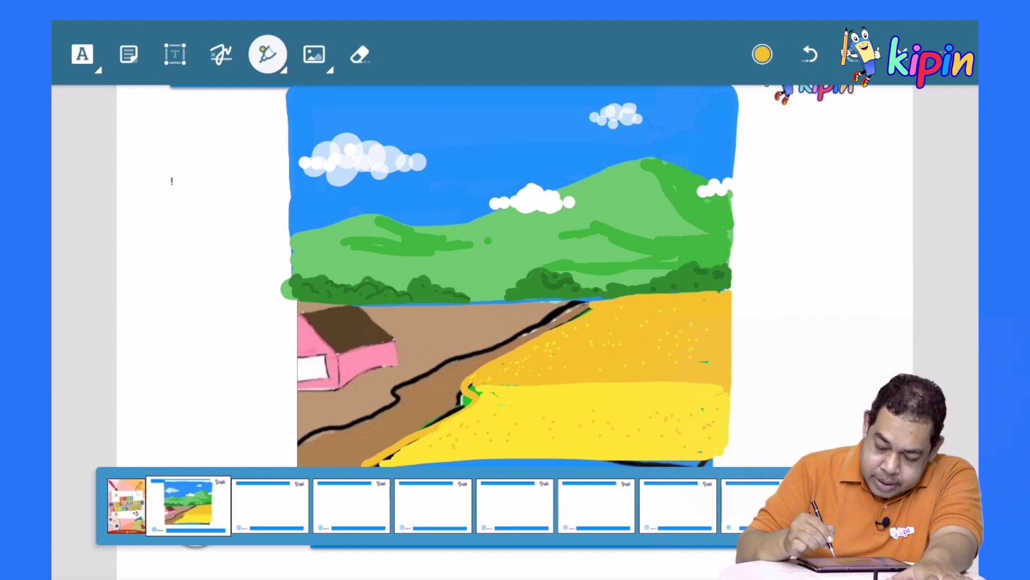
{"action": "left_click", "coordinate": [762, 54]}
- Set the pen colour to a deeper orange from the default palette
{"action": "left_click", "coordinate": [704, 413]}
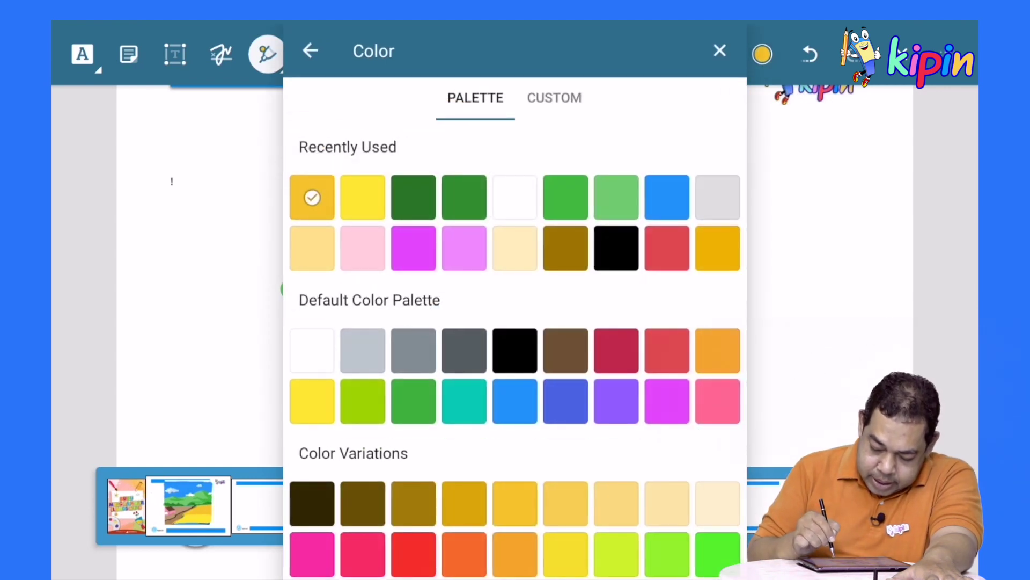
{"action": "left_click", "coordinate": [718, 351]}
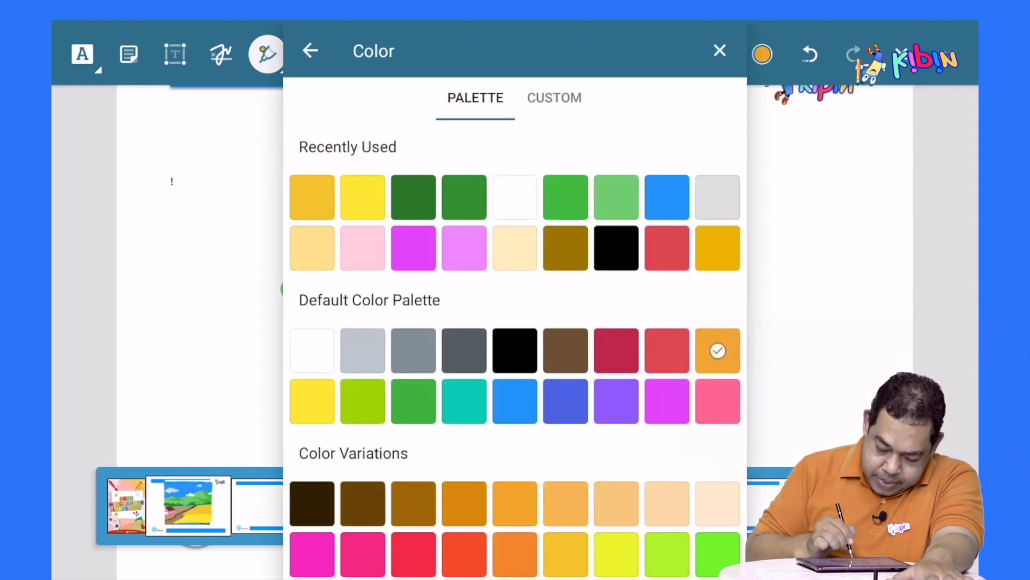
{"action": "left_click", "coordinate": [464, 504]}
{"action": "left_click", "coordinate": [720, 51]}
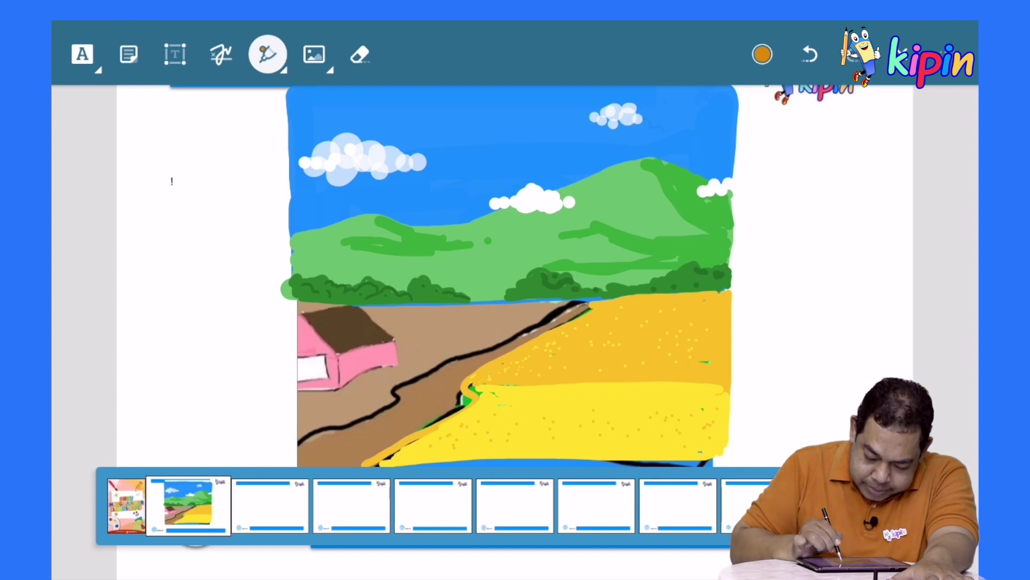
- Draw four converging and three horizontal orange lines across the golden field
{"action": "left_click_drag", "start_coordinate": [666, 295], "coordinate": [385, 460]}
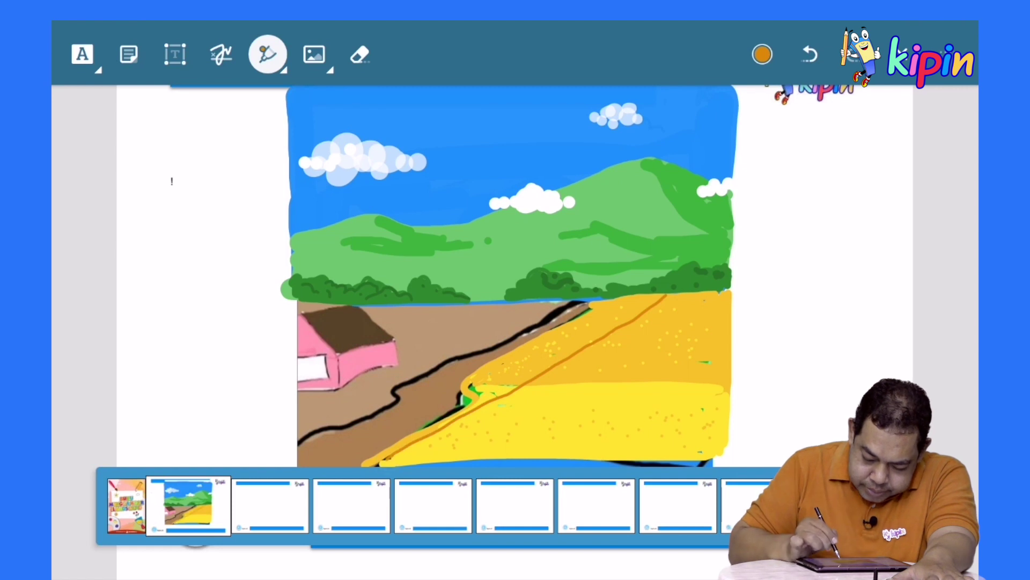
{"action": "left_click_drag", "start_coordinate": [683, 295], "coordinate": [514, 455]}
{"action": "left_click_drag", "start_coordinate": [698, 294], "coordinate": [627, 453]}
{"action": "left_click_drag", "start_coordinate": [710, 294], "coordinate": [723, 453]}
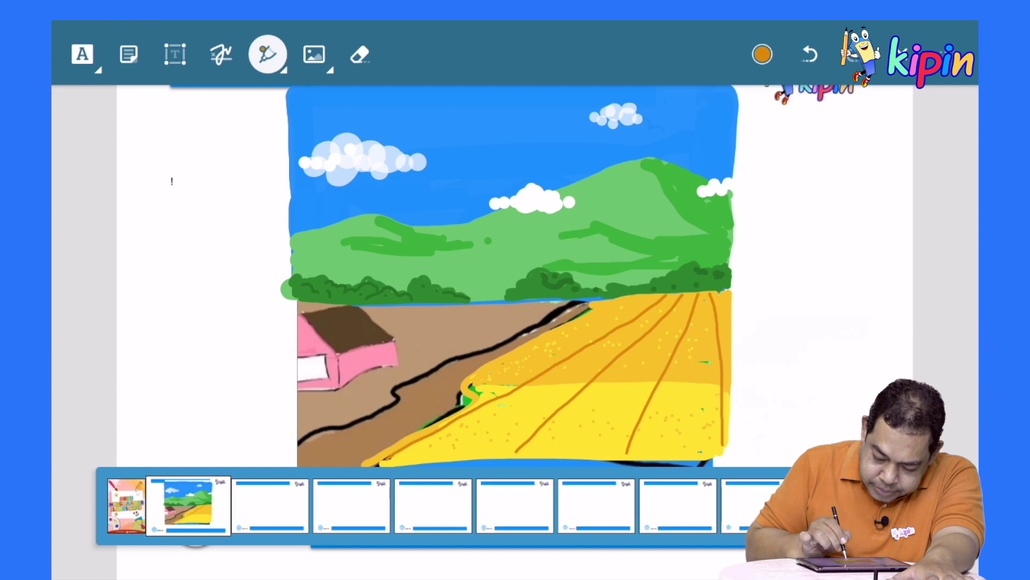
{"action": "left_click_drag", "start_coordinate": [593, 313], "coordinate": [722, 303]}
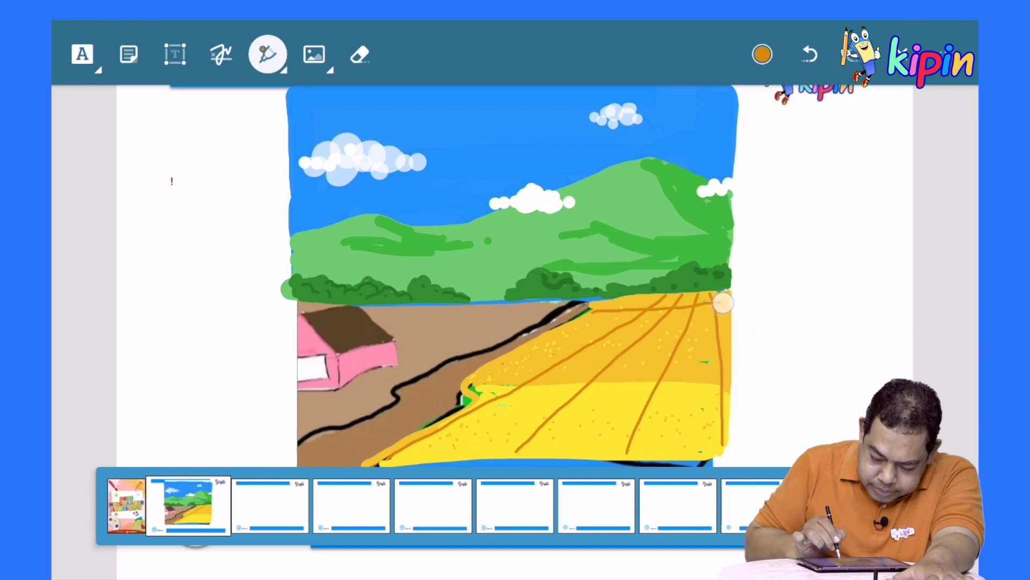
{"action": "left_click_drag", "start_coordinate": [564, 346], "coordinate": [695, 342]}
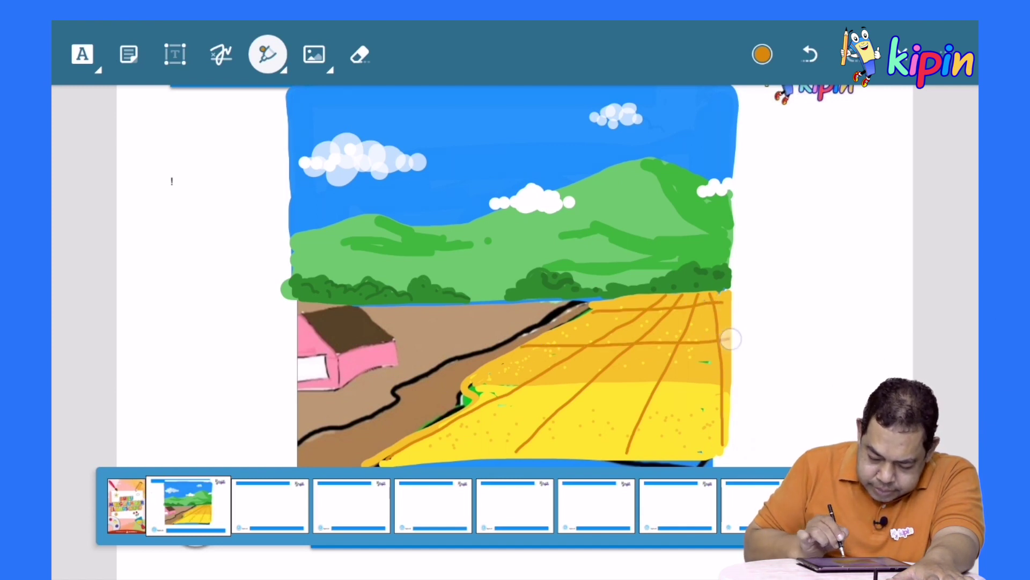
{"action": "left_click_drag", "start_coordinate": [472, 396], "coordinate": [720, 389]}
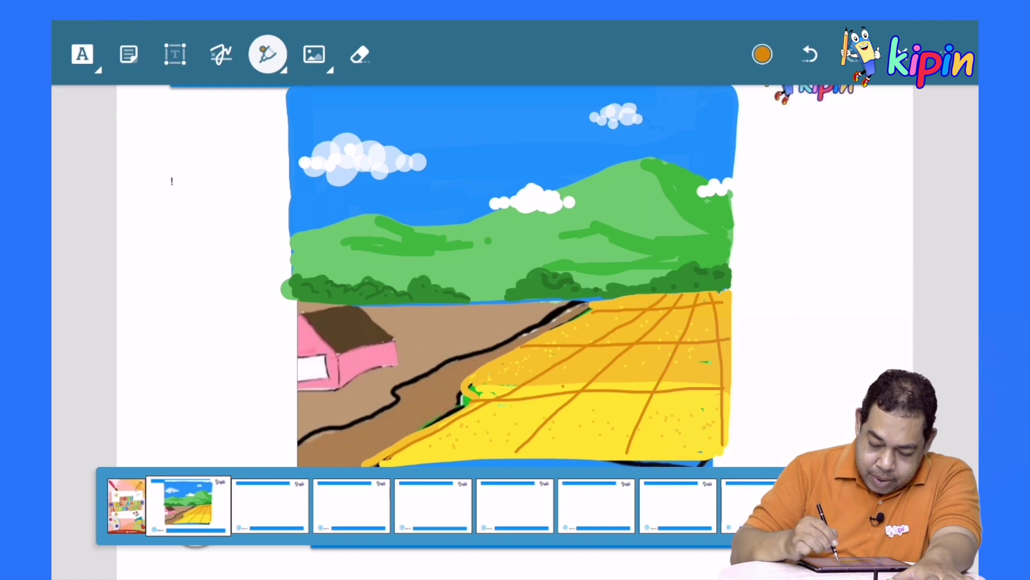
- Set the pen to grey at 6 pt thickness
{"action": "left_click", "coordinate": [698, 414]}
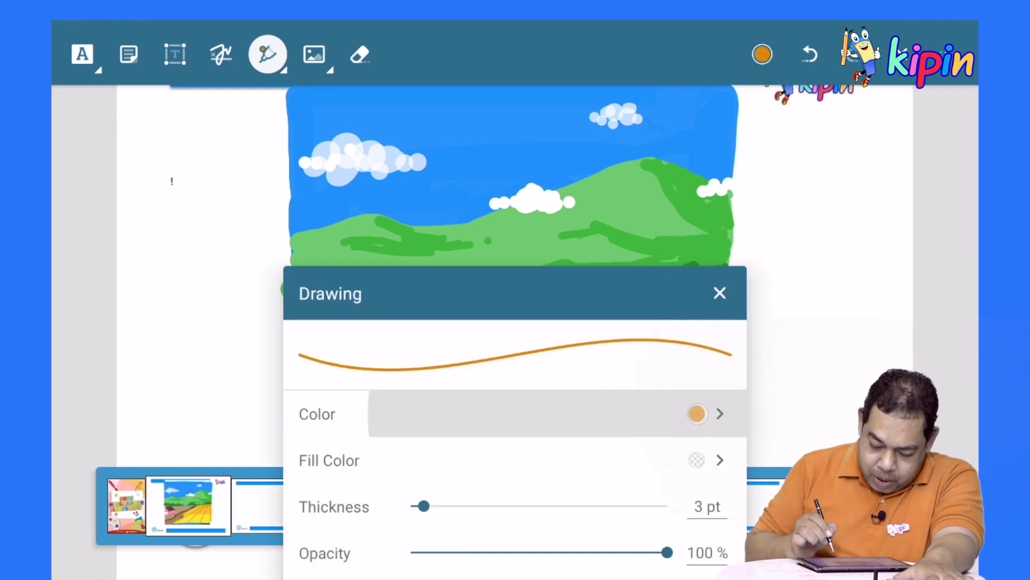
{"action": "left_click", "coordinate": [413, 351]}
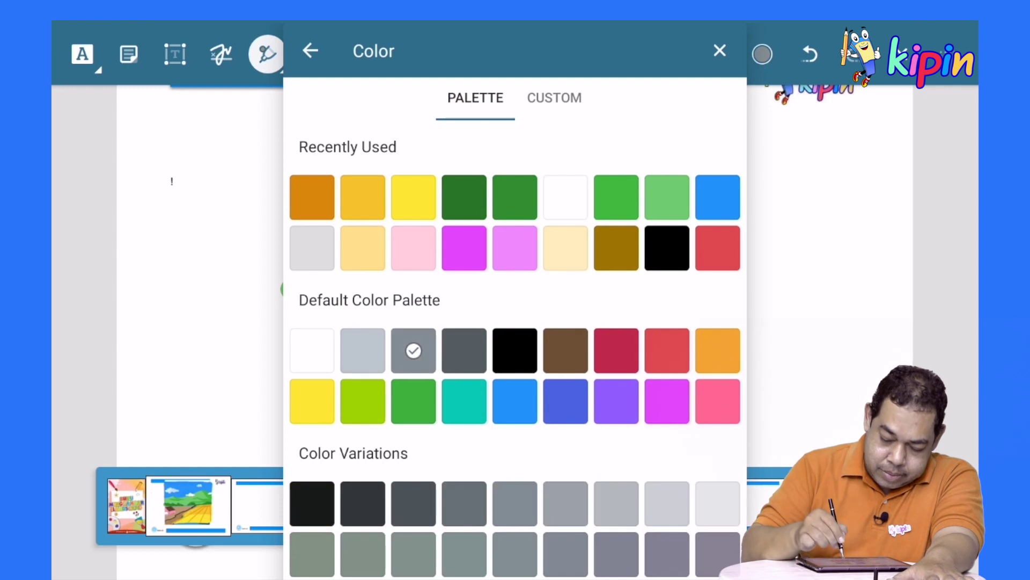
{"action": "left_click", "coordinate": [311, 50]}
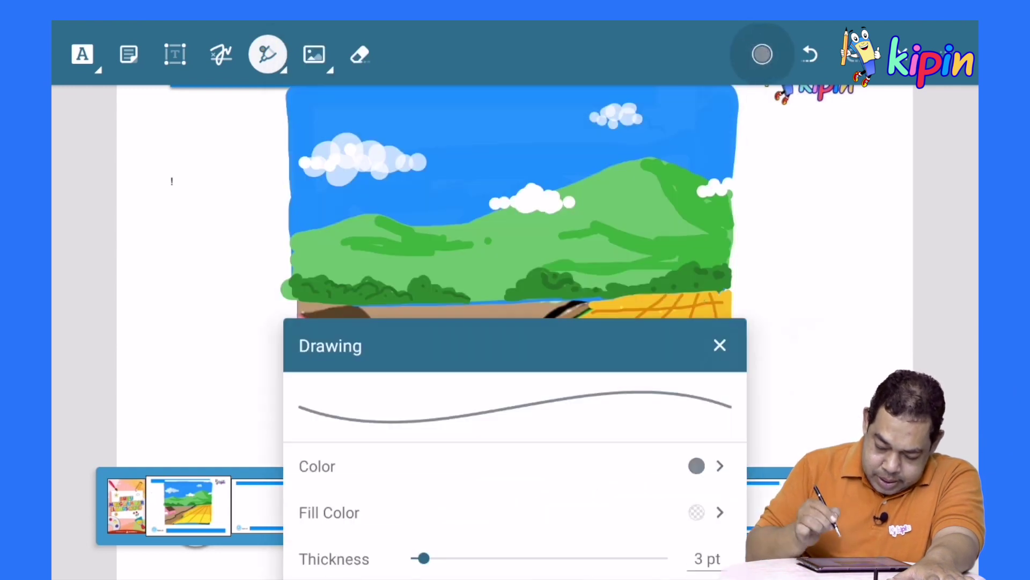
{"action": "left_click_drag", "start_coordinate": [421, 507], "coordinate": [444, 506]}
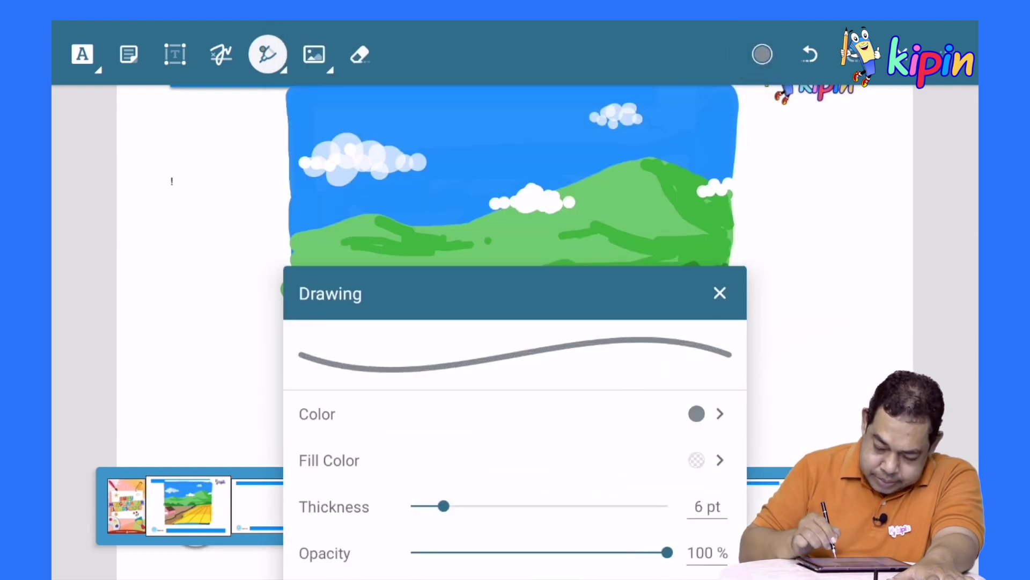
{"action": "left_click", "coordinate": [720, 293]}
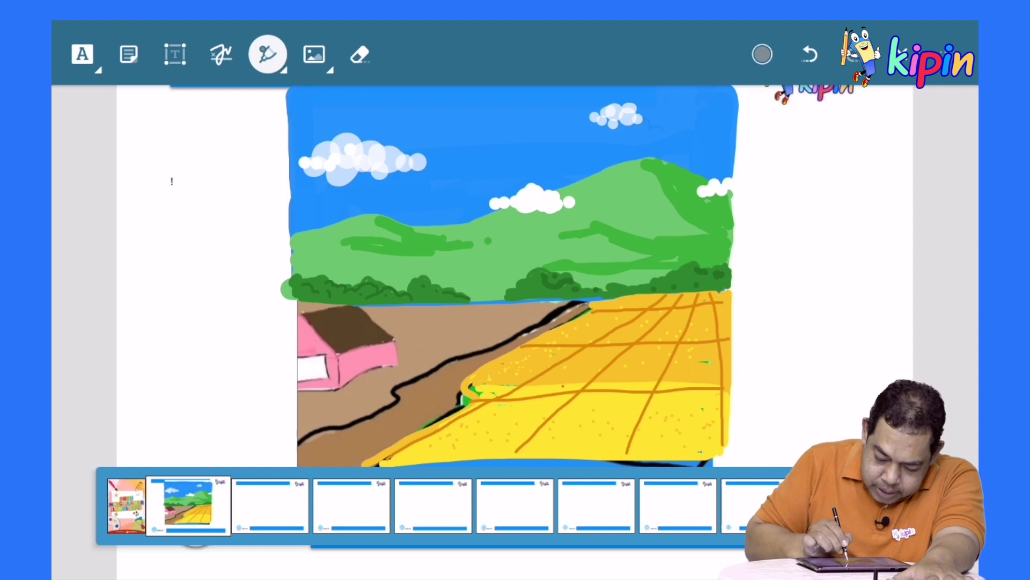
- Paint grey along the road's black edge and fill the lower-left road section
{"action": "mouse_move", "coordinate": [599, 304]}
{"action": "left_mouse_down"}
{"action": "mouse_move", "coordinate": [528, 333]}
{"action": "mouse_move", "coordinate": [537, 334]}
{"action": "mouse_move", "coordinate": [487, 361]}
{"action": "mouse_move", "coordinate": [477, 384]}
{"action": "mouse_move", "coordinate": [370, 458]}
{"action": "left_mouse_up"}
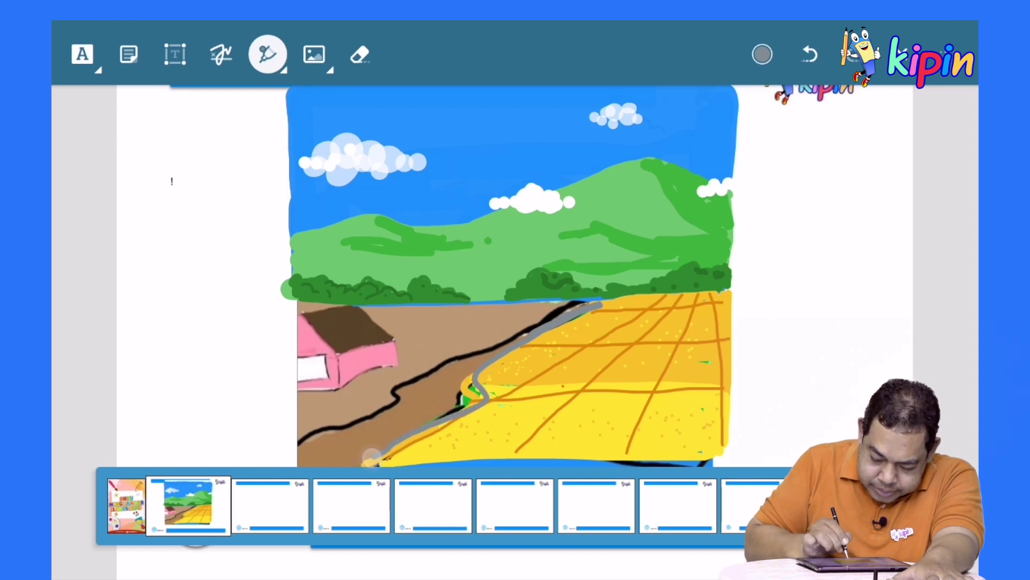
{"action": "left_click_drag", "start_coordinate": [583, 309], "coordinate": [473, 365]}
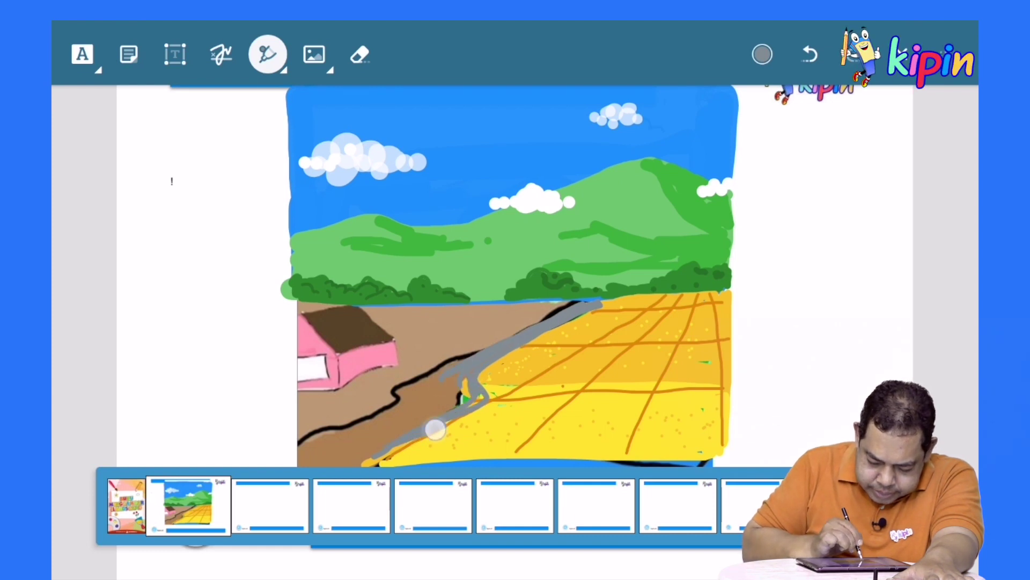
{"action": "mouse_move", "coordinate": [435, 429]}
{"action": "left_mouse_down"}
{"action": "mouse_move", "coordinate": [432, 414]}
{"action": "mouse_move", "coordinate": [467, 387]}
{"action": "mouse_move", "coordinate": [471, 402]}
{"action": "mouse_move", "coordinate": [395, 421]}
{"action": "mouse_move", "coordinate": [460, 379]}
{"action": "mouse_move", "coordinate": [463, 401]}
{"action": "mouse_move", "coordinate": [320, 446]}
{"action": "mouse_move", "coordinate": [330, 461]}
{"action": "mouse_move", "coordinate": [368, 460]}
{"action": "mouse_move", "coordinate": [435, 416]}
{"action": "mouse_move", "coordinate": [400, 439]}
{"action": "mouse_move", "coordinate": [317, 456]}
{"action": "mouse_move", "coordinate": [384, 451]}
{"action": "mouse_move", "coordinate": [481, 401]}
{"action": "mouse_move", "coordinate": [478, 363]}
{"action": "mouse_move", "coordinate": [486, 397]}
{"action": "left_mouse_up"}
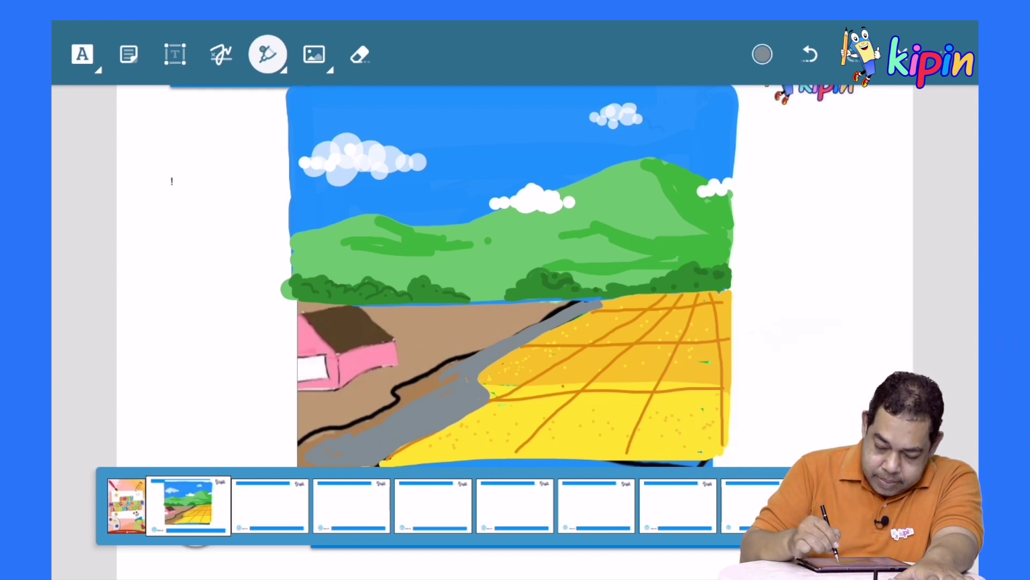
{"action": "left_click", "coordinate": [762, 54]}
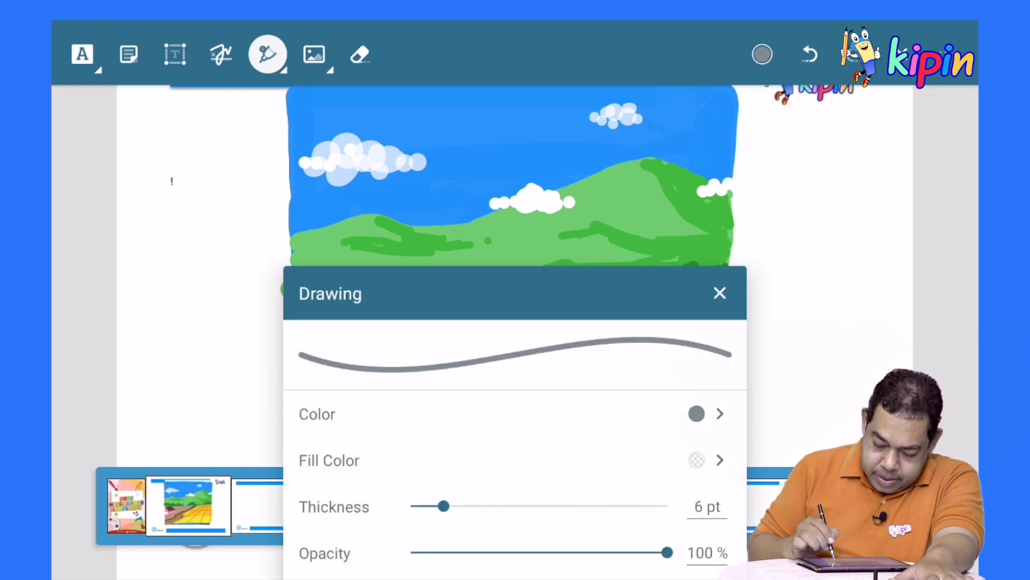
- Set the pen to teal at 13 pt thickness
{"action": "left_click", "coordinate": [515, 414]}
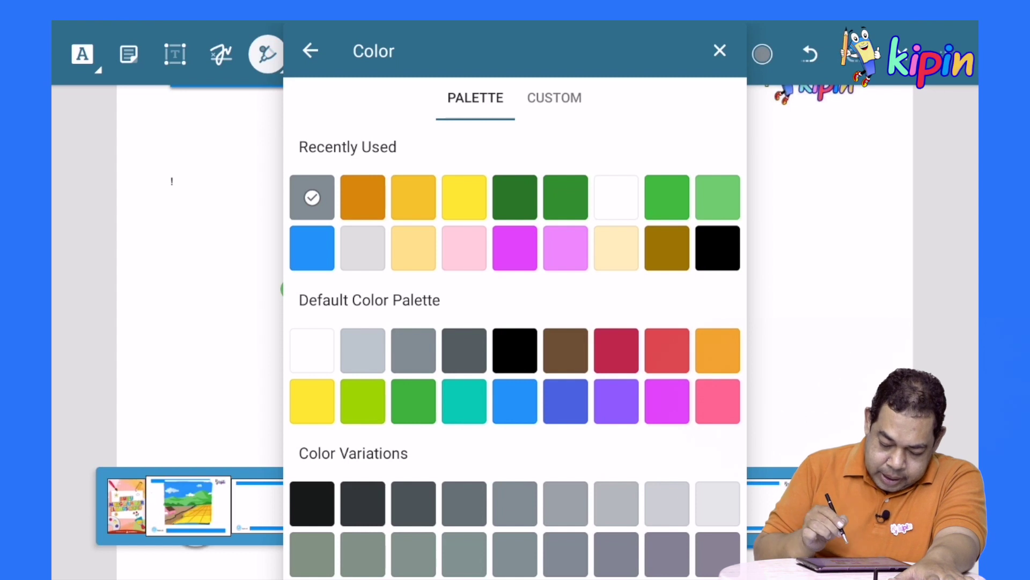
{"action": "left_click", "coordinate": [718, 197]}
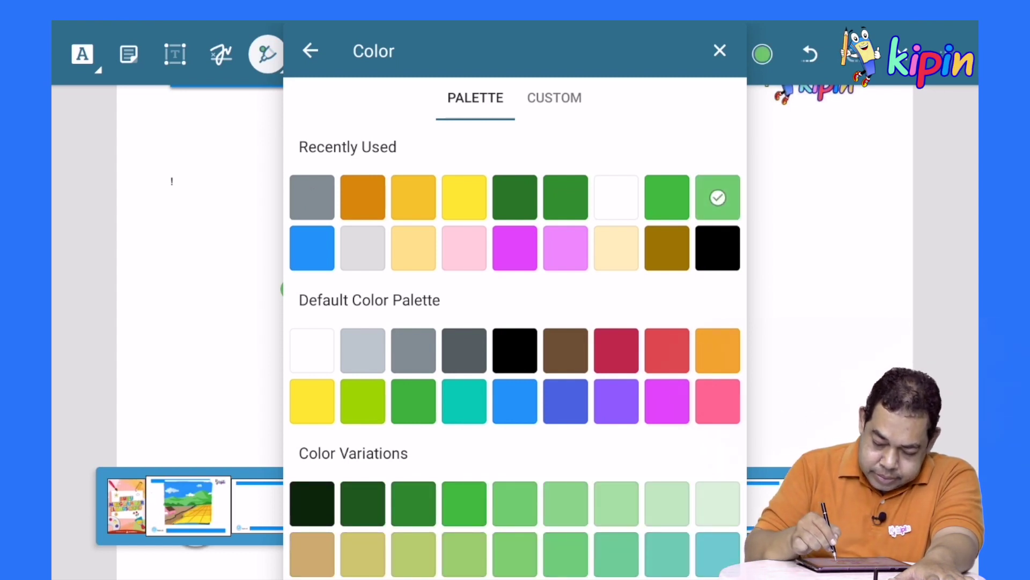
{"action": "left_click", "coordinate": [762, 54]}
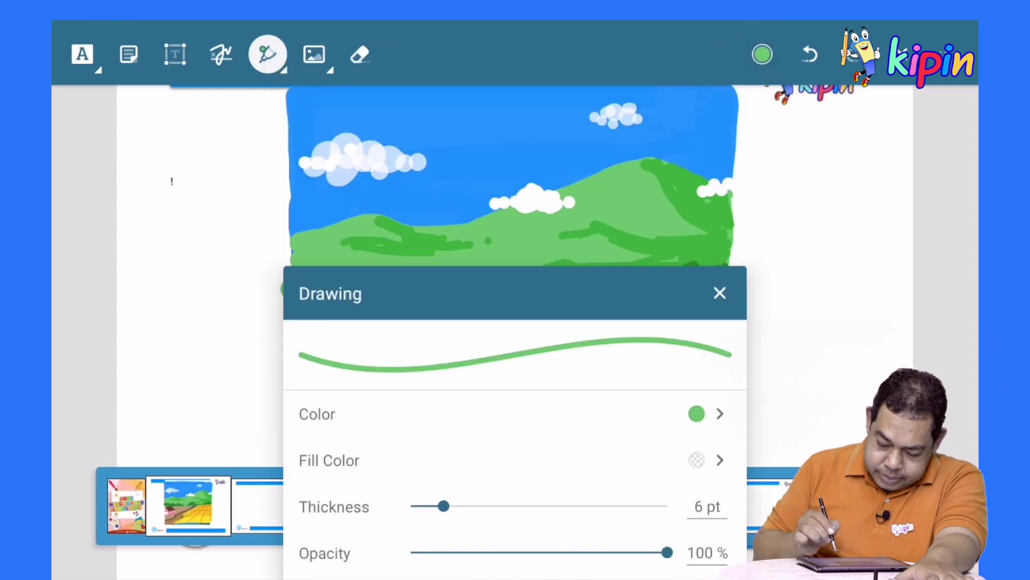
{"action": "left_click_drag", "start_coordinate": [444, 506], "coordinate": [490, 506]}
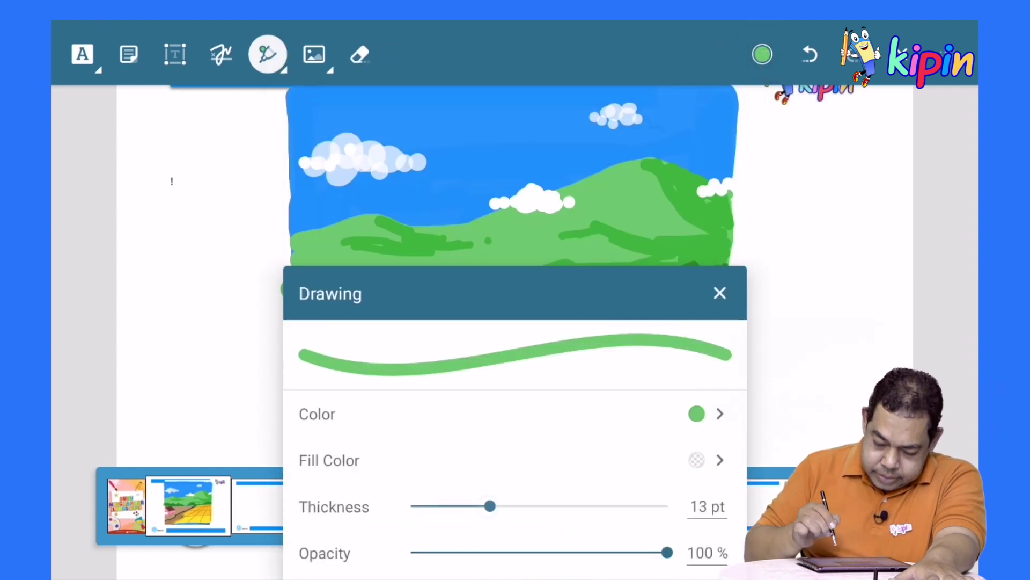
{"action": "left_click", "coordinate": [697, 413]}
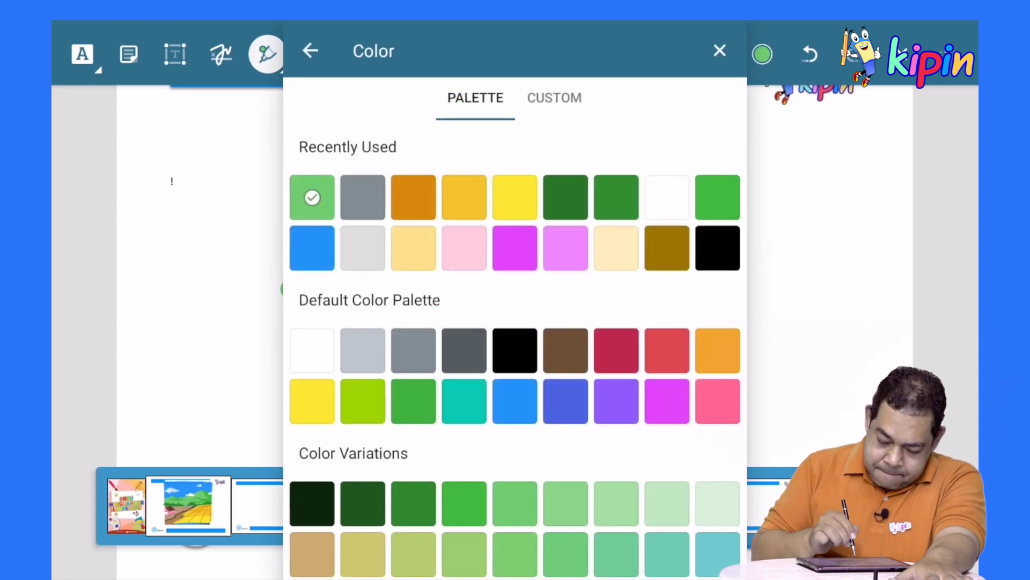
{"action": "left_click", "coordinate": [464, 401]}
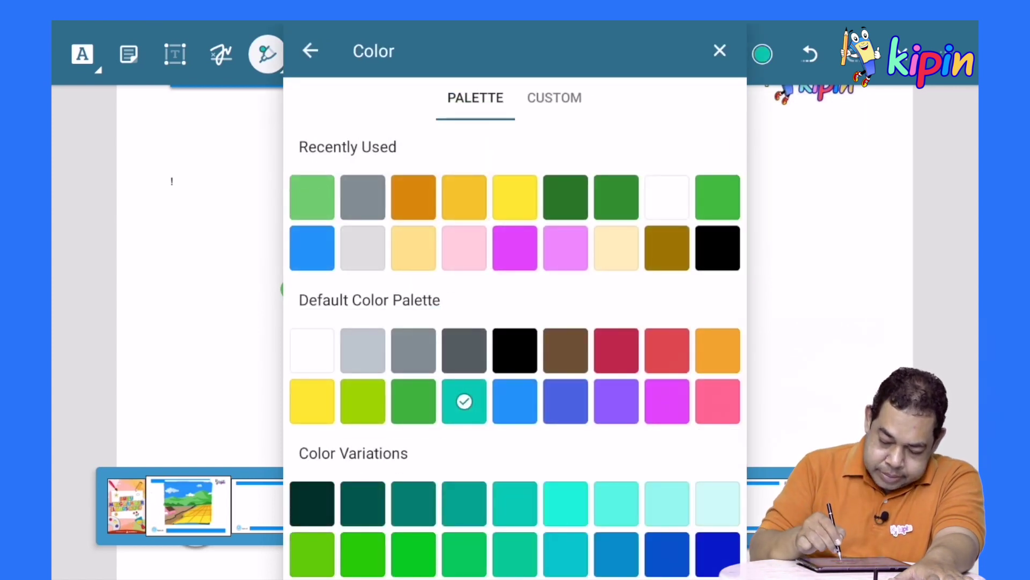
{"action": "key", "text": "Escape"}
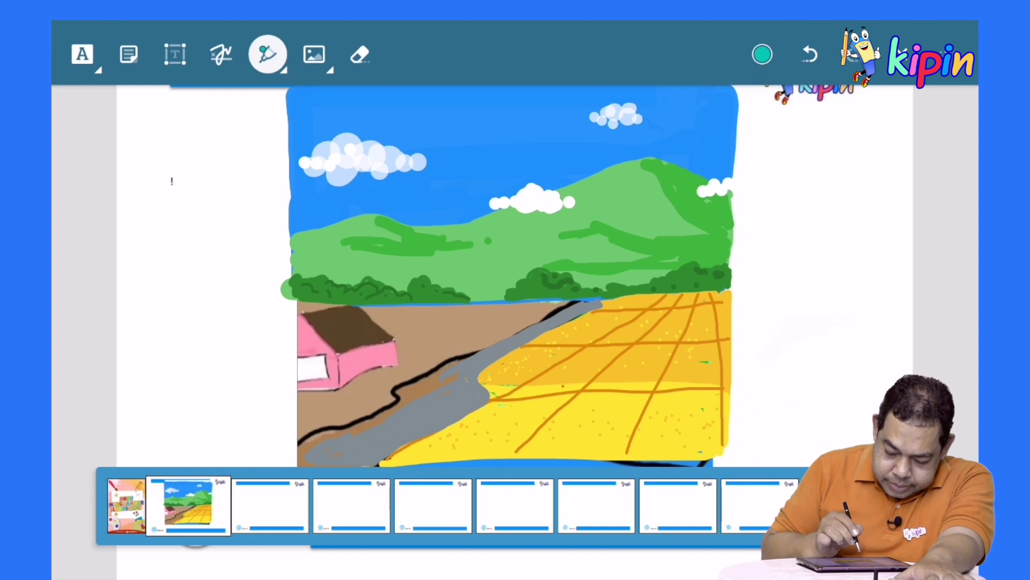
- Paint teal over the brown ground and pink house left of the road
{"action": "mouse_move", "coordinate": [302, 314]}
{"action": "left_mouse_down"}
{"action": "mouse_move", "coordinate": [547, 311]}
{"action": "mouse_move", "coordinate": [465, 348]}
{"action": "mouse_move", "coordinate": [409, 398]}
{"action": "mouse_move", "coordinate": [315, 433]}
{"action": "mouse_move", "coordinate": [430, 389]}
{"action": "mouse_move", "coordinate": [329, 435]}
{"action": "mouse_move", "coordinate": [414, 403]}
{"action": "mouse_move", "coordinate": [434, 370]}
{"action": "mouse_move", "coordinate": [379, 391]}
{"action": "mouse_move", "coordinate": [478, 348]}
{"action": "mouse_move", "coordinate": [428, 365]}
{"action": "mouse_move", "coordinate": [548, 320]}
{"action": "left_mouse_up"}
{"action": "mouse_move", "coordinate": [465, 326]}
{"action": "left_mouse_down"}
{"action": "mouse_move", "coordinate": [483, 319]}
{"action": "mouse_move", "coordinate": [311, 325]}
{"action": "mouse_move", "coordinate": [361, 350]}
{"action": "mouse_move", "coordinate": [417, 349]}
{"action": "mouse_move", "coordinate": [421, 362]}
{"action": "mouse_move", "coordinate": [349, 383]}
{"action": "left_mouse_up"}
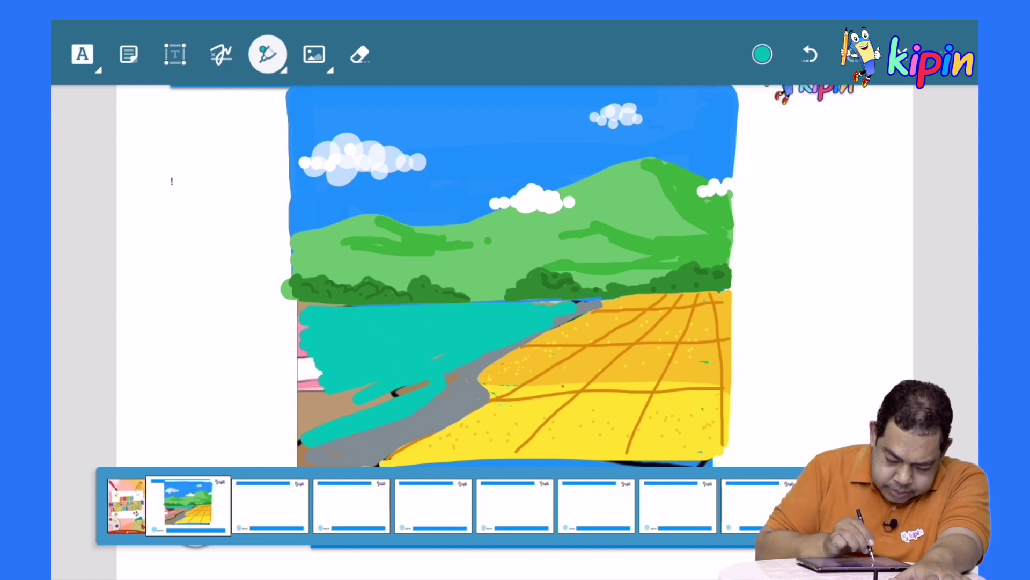
{"action": "mouse_move", "coordinate": [306, 309]}
{"action": "left_mouse_down"}
{"action": "mouse_move", "coordinate": [301, 379]}
{"action": "mouse_move", "coordinate": [301, 356]}
{"action": "mouse_move", "coordinate": [326, 362]}
{"action": "mouse_move", "coordinate": [313, 392]}
{"action": "mouse_move", "coordinate": [333, 407]}
{"action": "mouse_move", "coordinate": [354, 402]}
{"action": "mouse_move", "coordinate": [352, 394]}
{"action": "mouse_move", "coordinate": [308, 427]}
{"action": "mouse_move", "coordinate": [384, 400]}
{"action": "mouse_move", "coordinate": [335, 420]}
{"action": "left_mouse_up"}
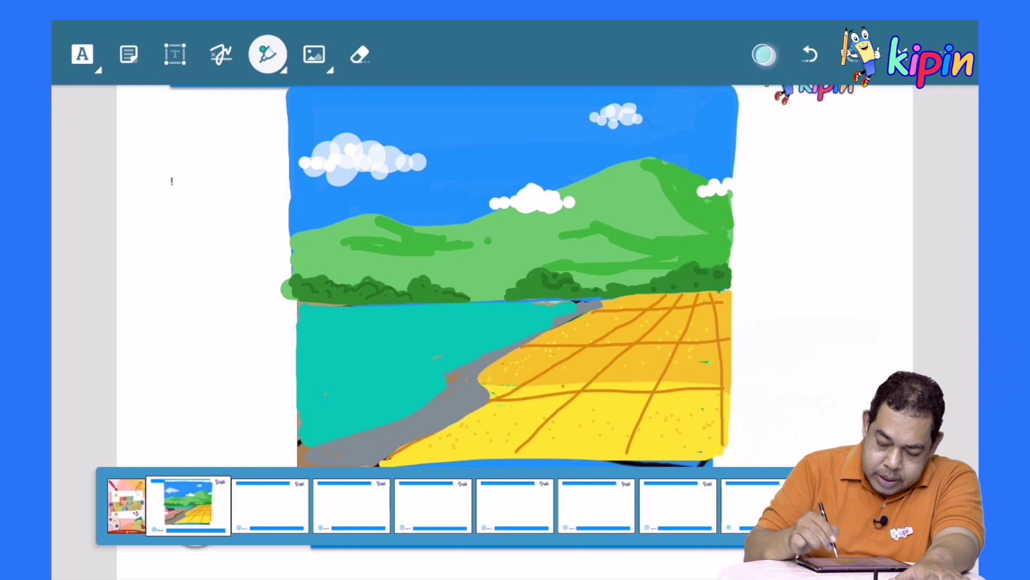
- Switch the pen to grey at 5 pt and trace a thin line where the water meets the road
{"action": "left_click", "coordinate": [764, 54]}
{"action": "left_click", "coordinate": [698, 414]}
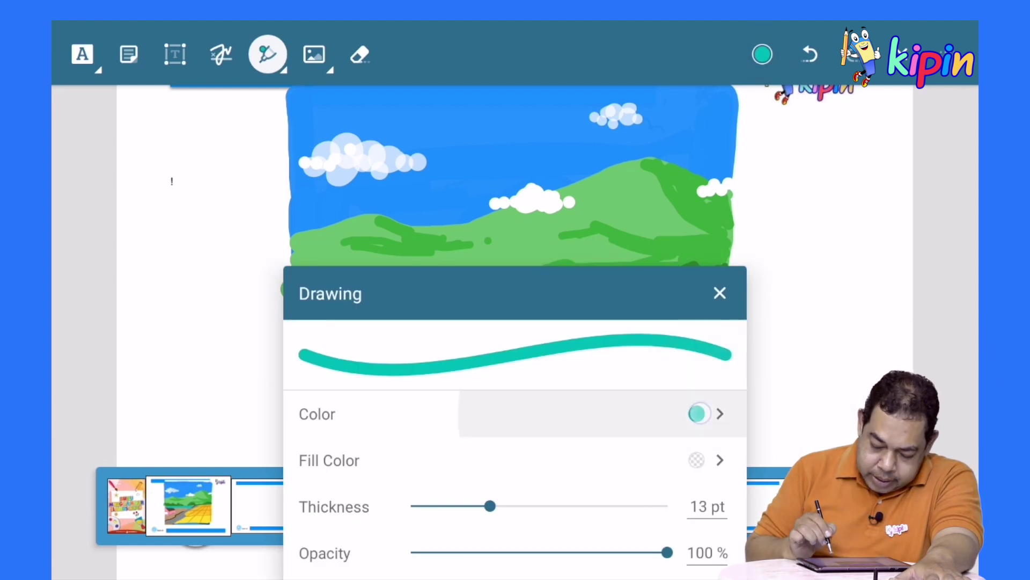
{"action": "left_click", "coordinate": [419, 203]}
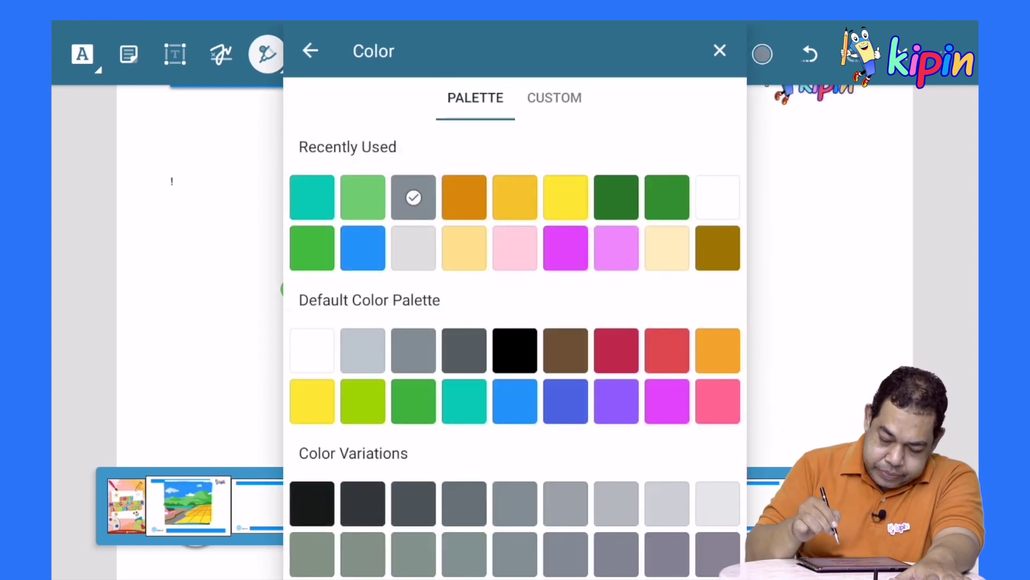
{"action": "left_click", "coordinate": [763, 54]}
{"action": "left_click", "coordinate": [763, 54]}
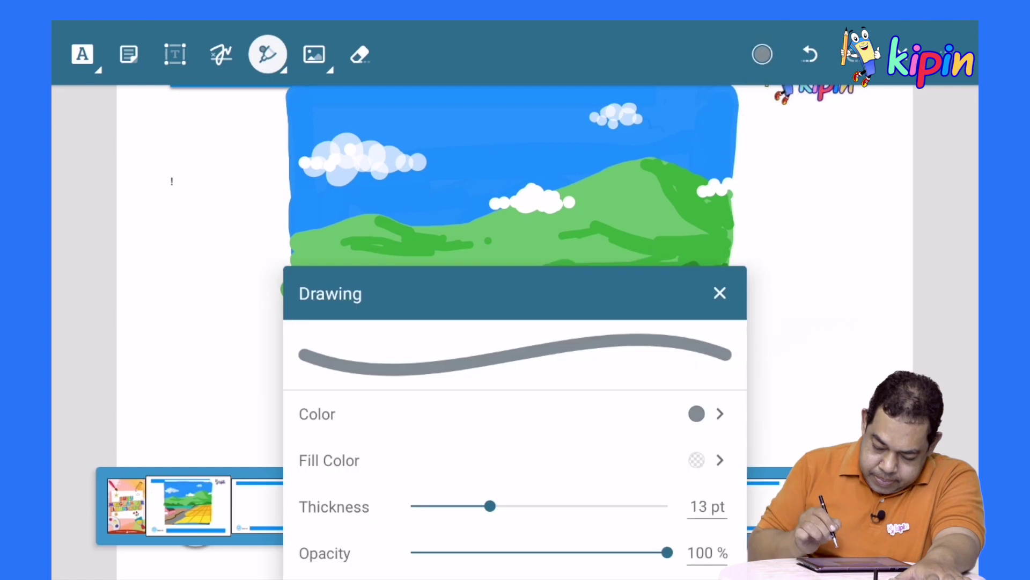
{"action": "left_click_drag", "start_coordinate": [490, 506], "coordinate": [437, 506]}
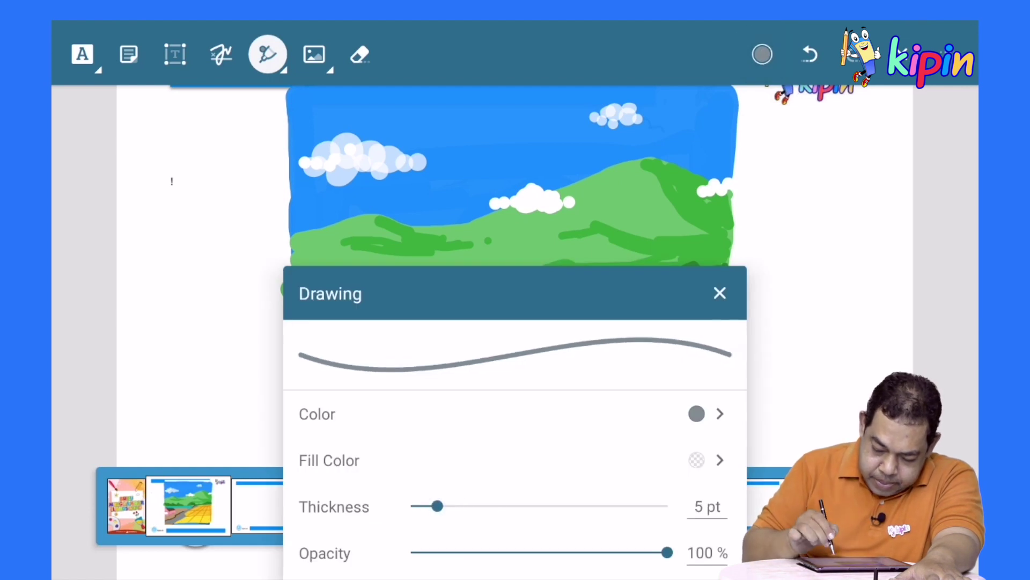
{"action": "left_click", "coordinate": [763, 54]}
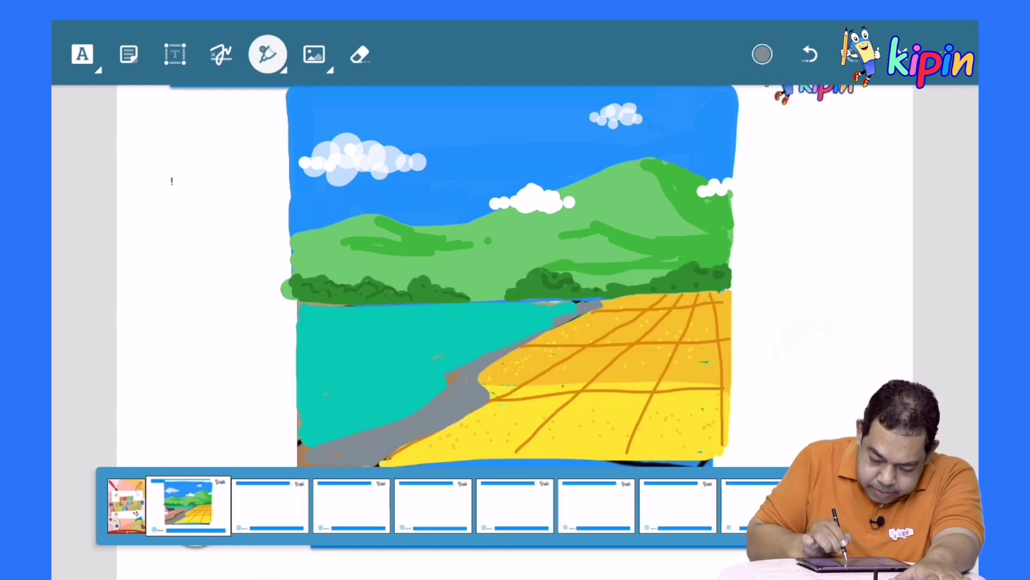
{"action": "mouse_move", "coordinate": [574, 321]}
{"action": "left_mouse_down"}
{"action": "mouse_move", "coordinate": [467, 356]}
{"action": "mouse_move", "coordinate": [436, 397]}
{"action": "left_mouse_up"}
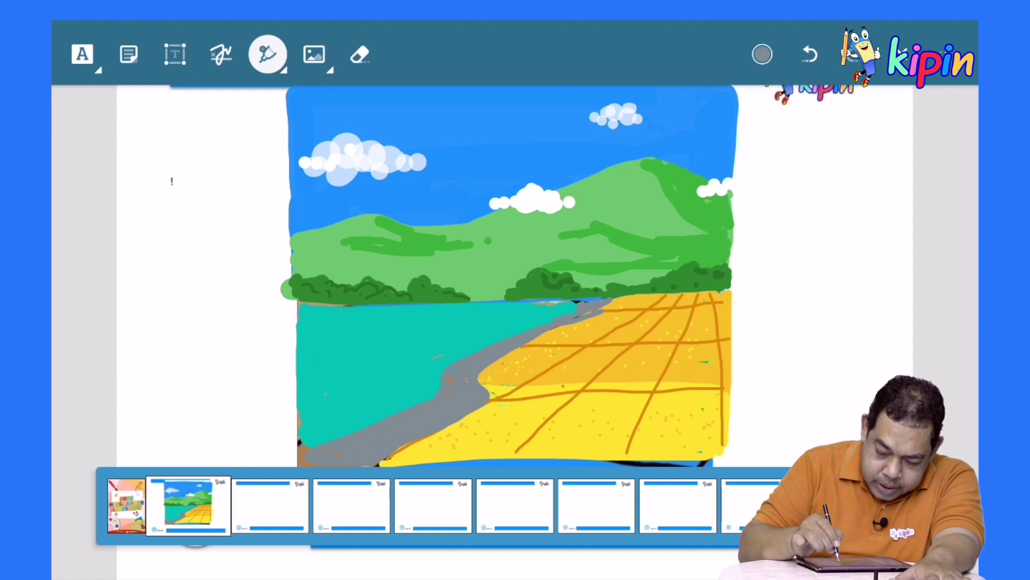
- Switch the pen colour to teal
{"action": "left_click", "coordinate": [762, 54]}
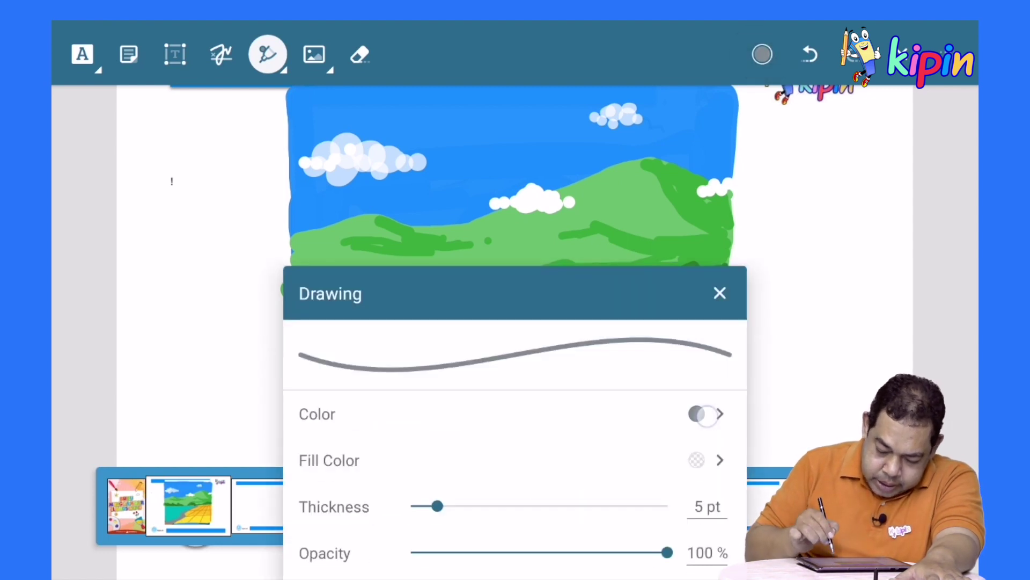
{"action": "left_click", "coordinate": [706, 414]}
{"action": "left_click", "coordinate": [362, 197]}
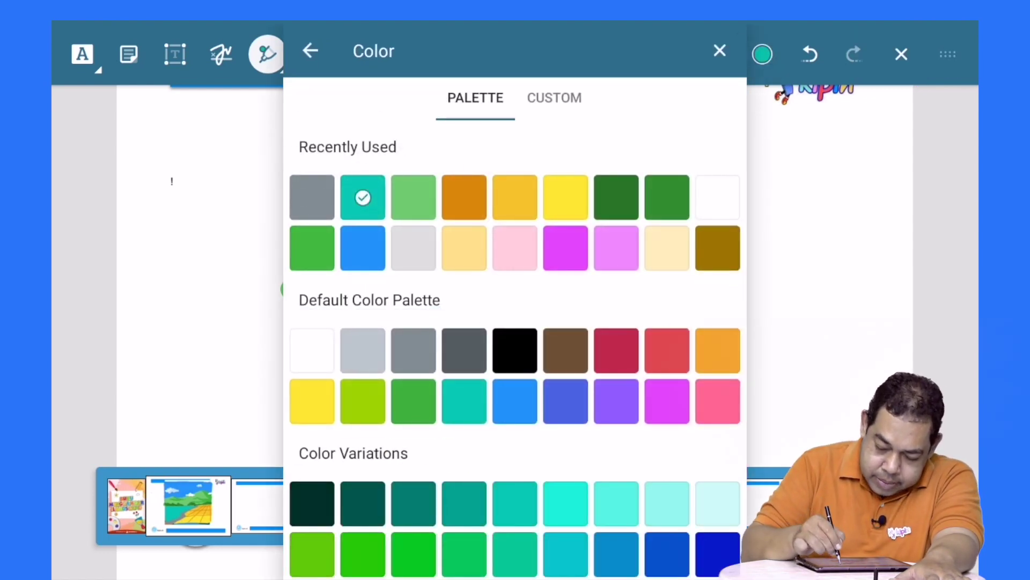
{"action": "left_click", "coordinate": [720, 50]}
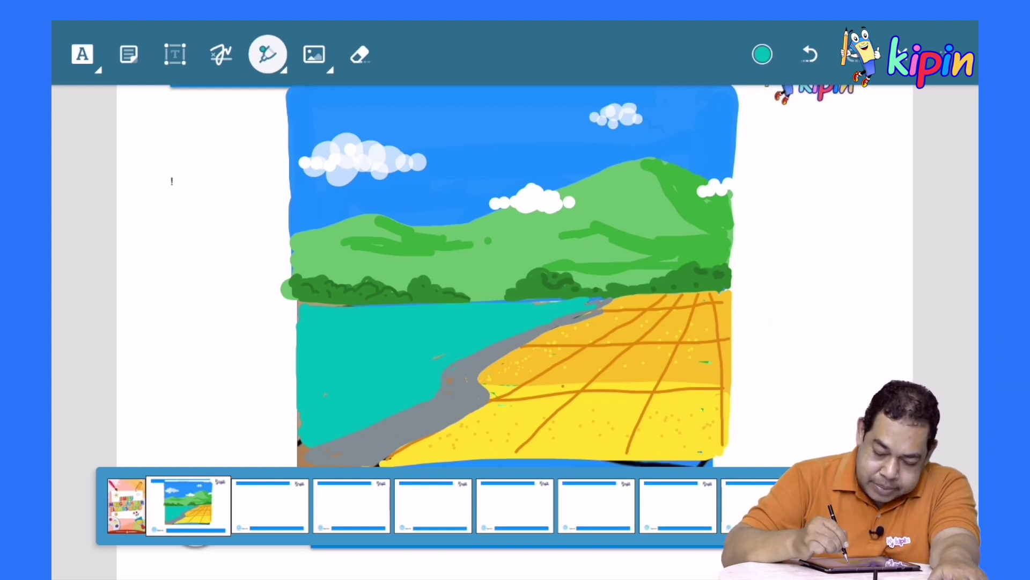
- Change the pen to a dark olive-brown shade from Color Variations
{"action": "left_click", "coordinate": [763, 55]}
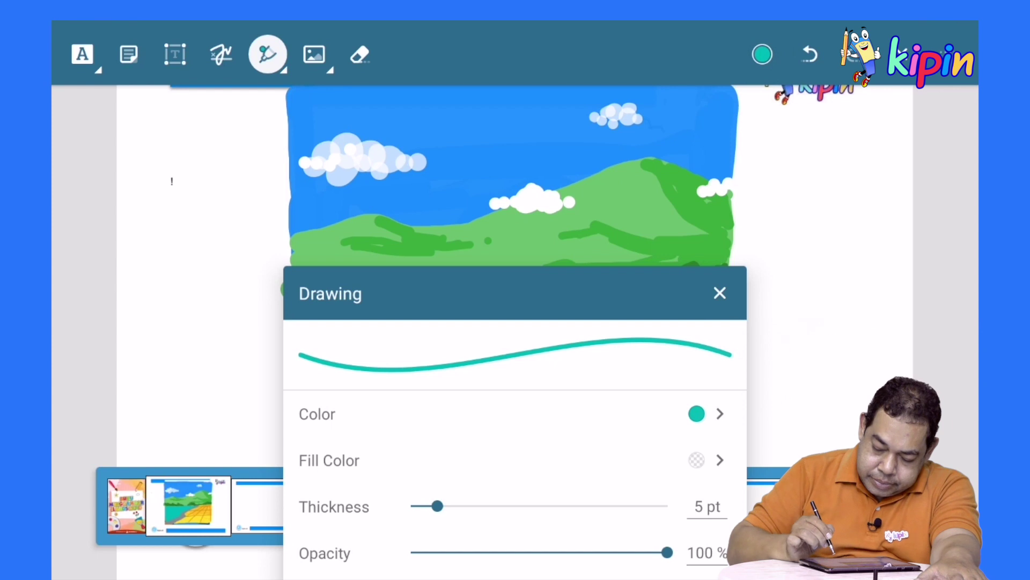
{"action": "left_click", "coordinate": [709, 414]}
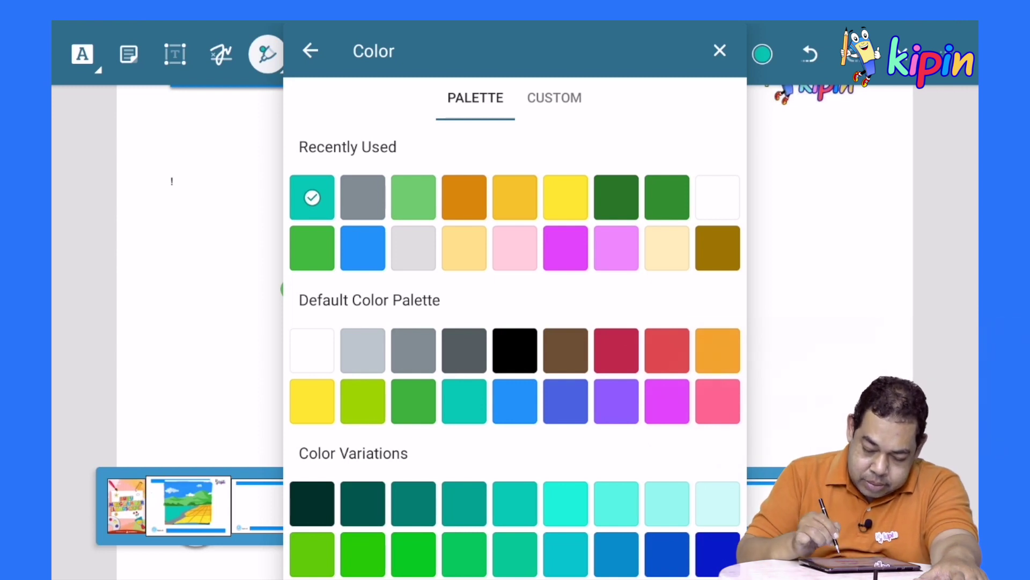
{"action": "left_click", "coordinate": [717, 248]}
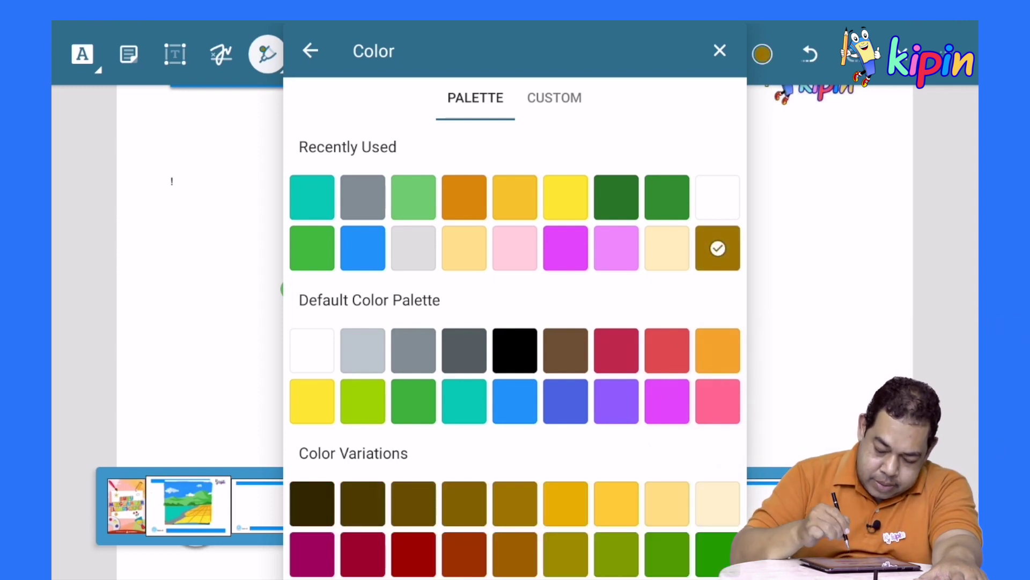
{"action": "left_click", "coordinate": [506, 509]}
{"action": "left_click", "coordinate": [465, 503]}
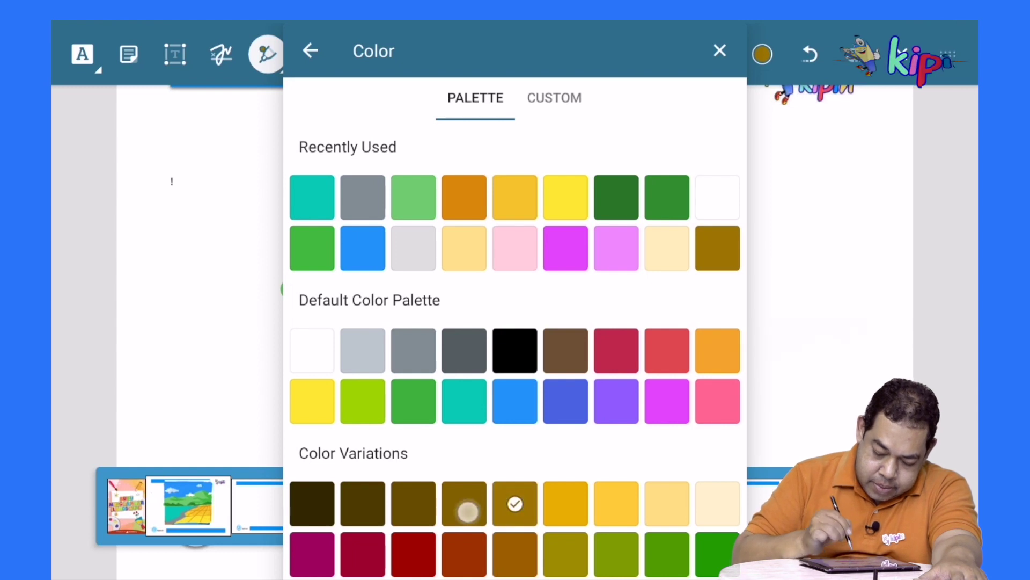
- Draw trial trunk strokes in the water with the 5 pt olive-brown pen, then undo them
{"action": "left_click", "coordinate": [762, 54]}
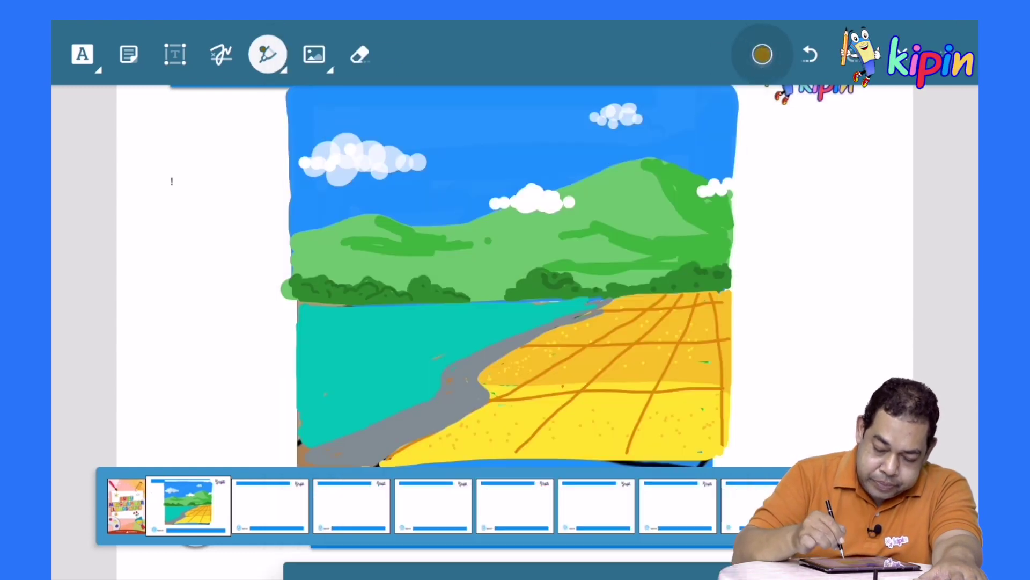
{"action": "left_click", "coordinate": [763, 54]}
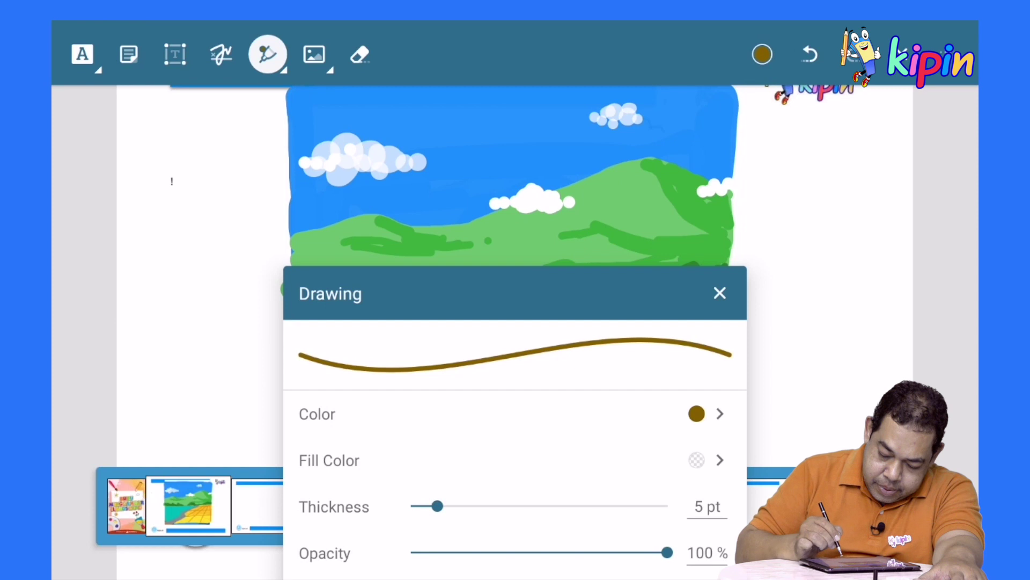
{"action": "left_click", "coordinate": [720, 292]}
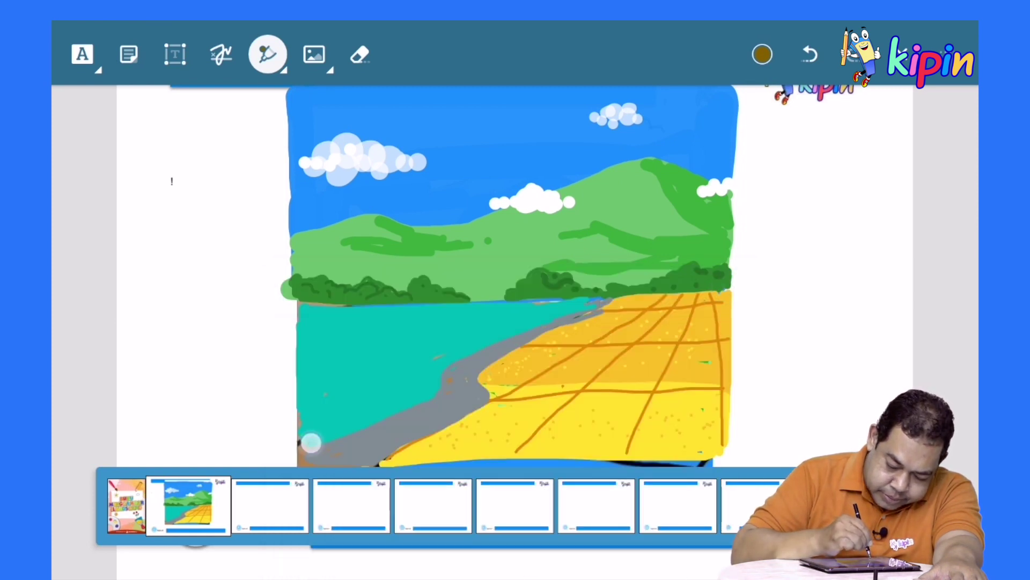
{"action": "left_click_drag", "start_coordinate": [319, 436], "coordinate": [375, 354]}
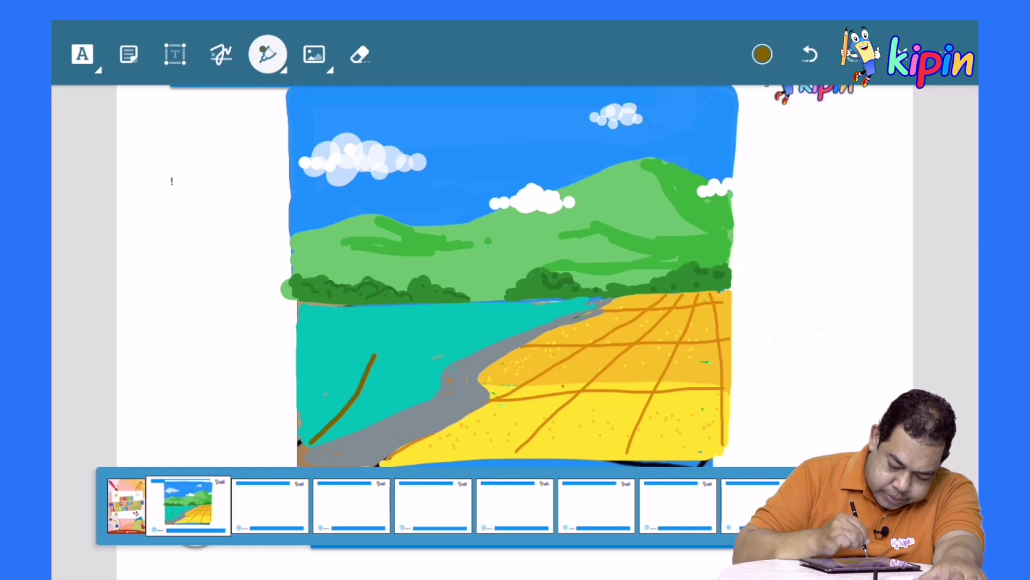
{"action": "mouse_move", "coordinate": [307, 440]}
{"action": "left_mouse_down"}
{"action": "mouse_move", "coordinate": [359, 357]}
{"action": "mouse_move", "coordinate": [307, 442]}
{"action": "left_mouse_up"}
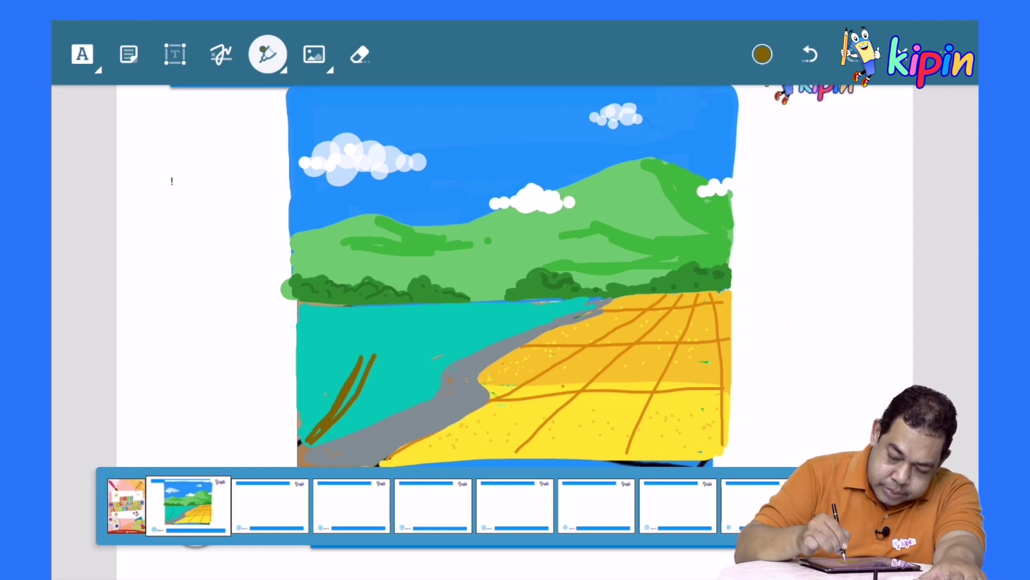
{"action": "left_click", "coordinate": [809, 55]}
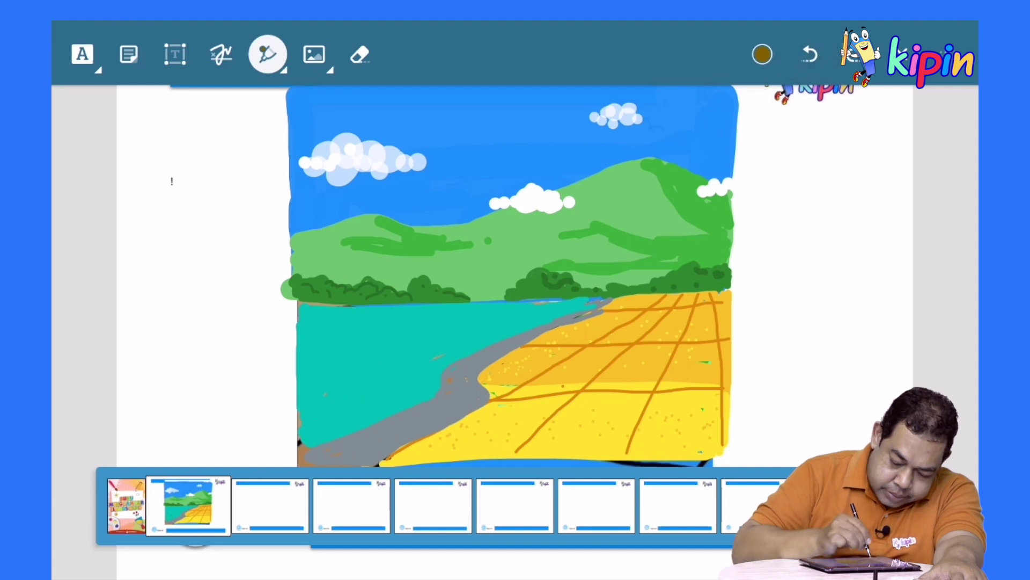
- Redraw a thick forked brown trunk leaning over the water and extend its right branch
{"action": "left_click_drag", "start_coordinate": [369, 339], "coordinate": [303, 411]}
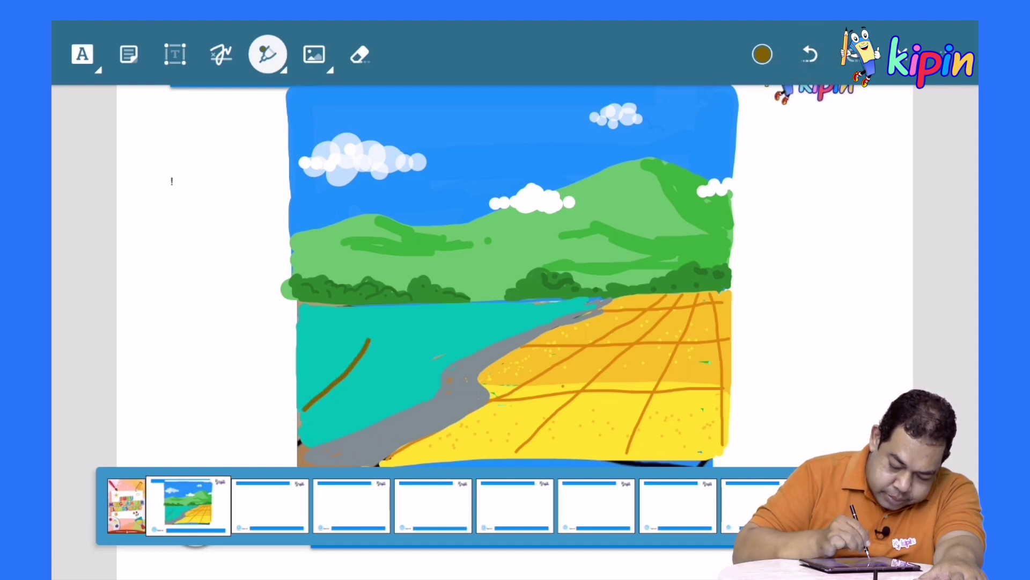
{"action": "left_click_drag", "start_coordinate": [379, 320], "coordinate": [311, 439]}
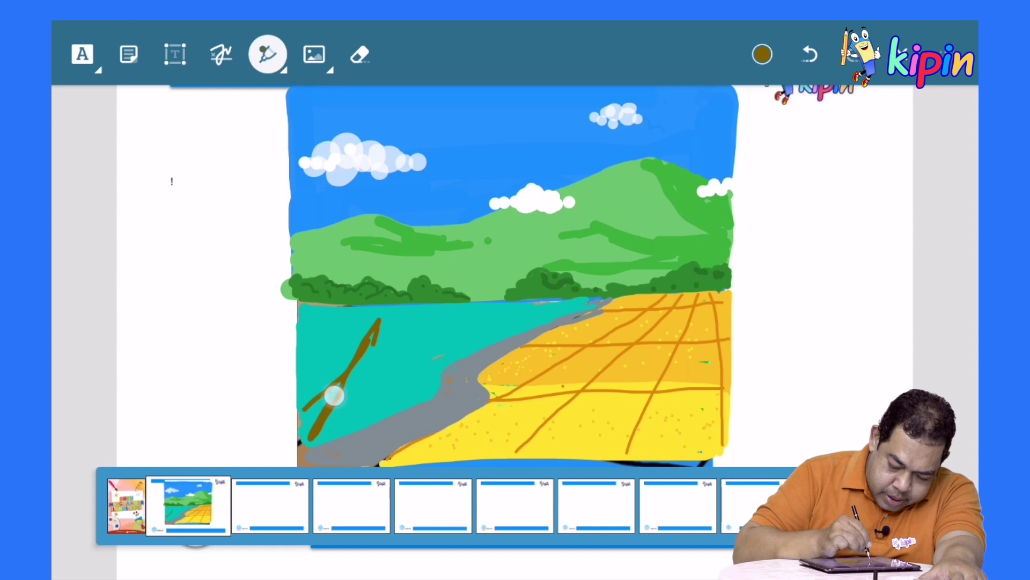
{"action": "mouse_move", "coordinate": [374, 336]}
{"action": "left_mouse_down"}
{"action": "mouse_move", "coordinate": [308, 428]}
{"action": "mouse_move", "coordinate": [340, 425]}
{"action": "mouse_move", "coordinate": [304, 425]}
{"action": "mouse_move", "coordinate": [327, 433]}
{"action": "mouse_move", "coordinate": [338, 396]}
{"action": "mouse_move", "coordinate": [315, 404]}
{"action": "mouse_move", "coordinate": [413, 311]}
{"action": "mouse_move", "coordinate": [363, 292]}
{"action": "mouse_move", "coordinate": [359, 326]}
{"action": "mouse_move", "coordinate": [369, 329]}
{"action": "mouse_move", "coordinate": [371, 297]}
{"action": "mouse_move", "coordinate": [368, 332]}
{"action": "mouse_move", "coordinate": [399, 290]}
{"action": "mouse_move", "coordinate": [343, 393]}
{"action": "mouse_move", "coordinate": [307, 419]}
{"action": "left_mouse_up"}
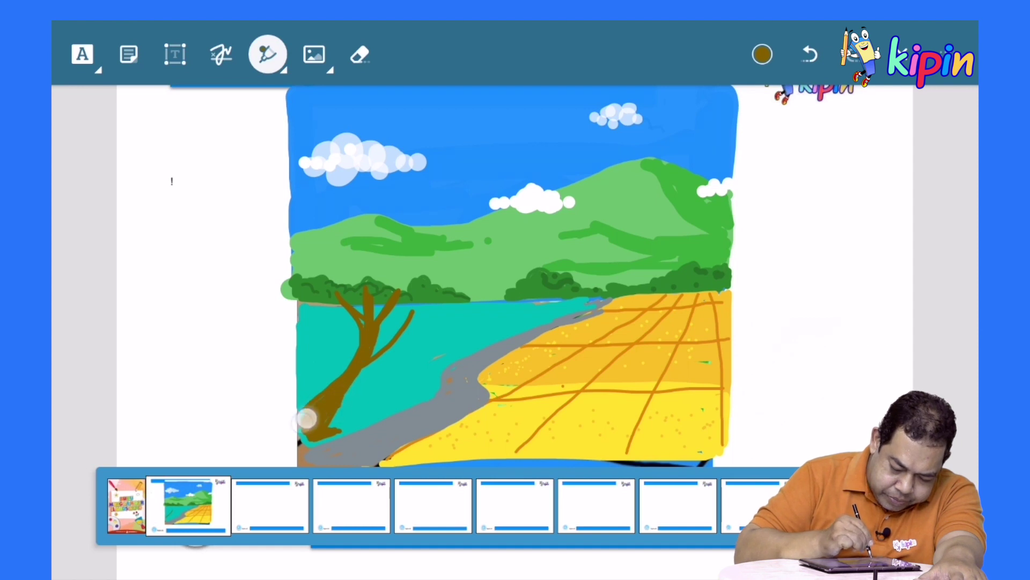
{"action": "left_click_drag", "start_coordinate": [407, 324], "coordinate": [430, 297]}
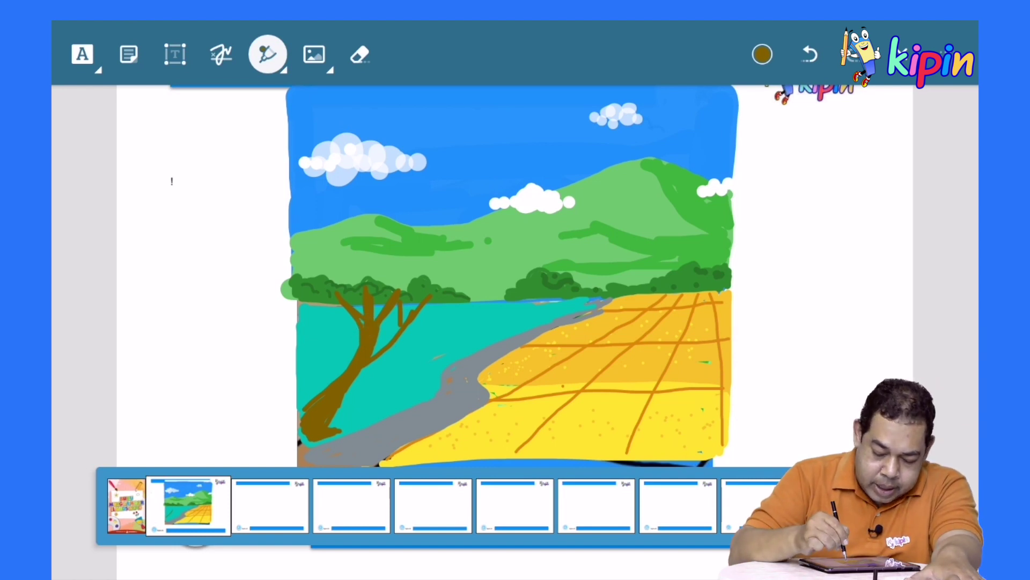
- Set the pen to the recent yellow-orange colour at 15 pt thickness
{"action": "left_click", "coordinate": [763, 54]}
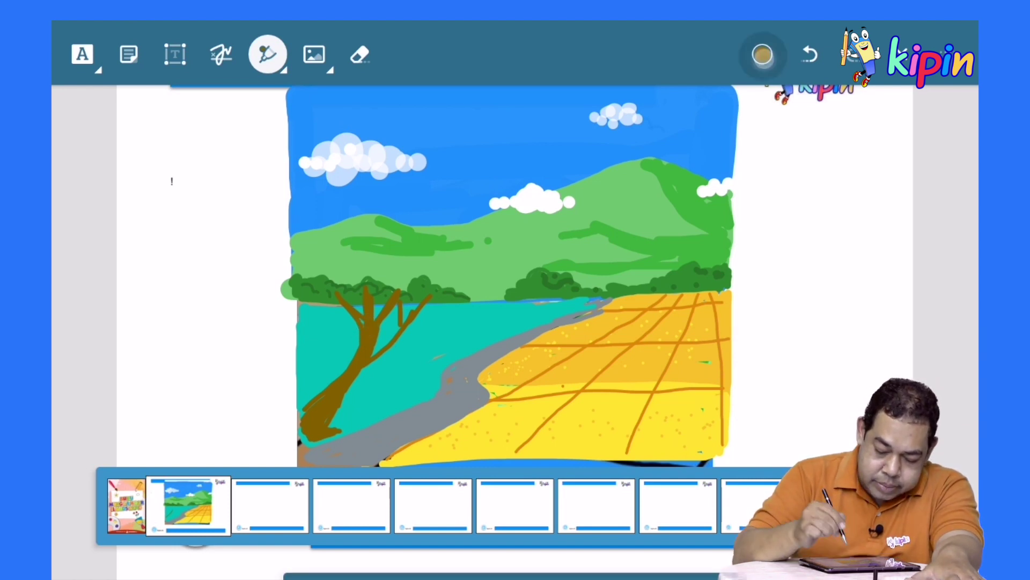
{"action": "left_click", "coordinate": [697, 414]}
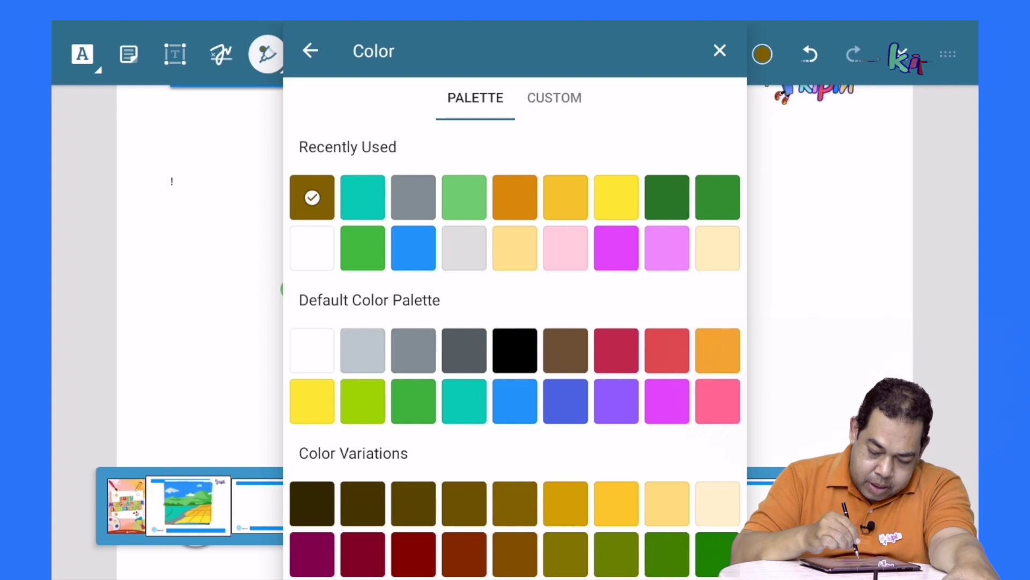
{"action": "left_click", "coordinate": [566, 197]}
{"action": "left_click", "coordinate": [763, 55]}
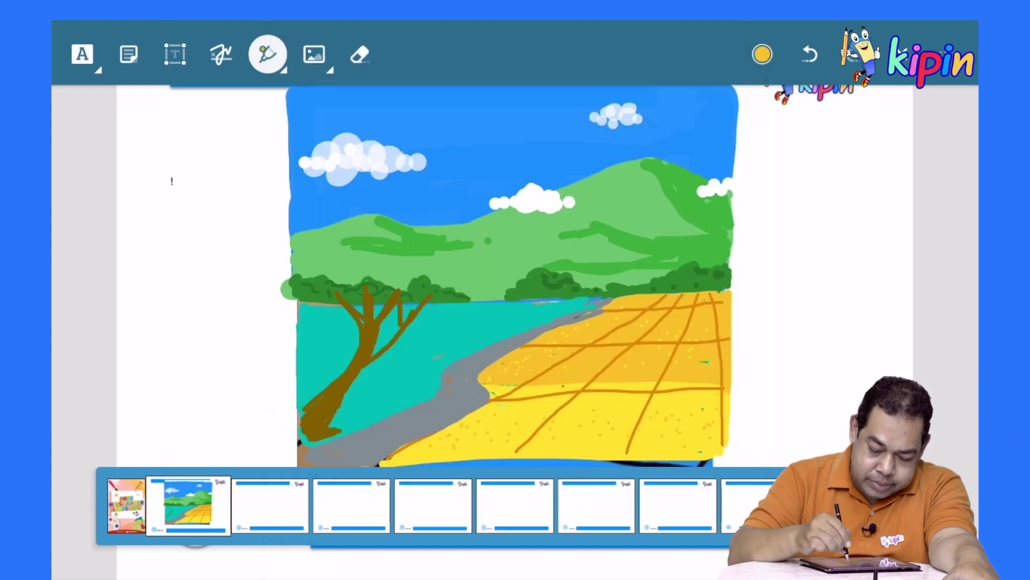
{"action": "left_click", "coordinate": [763, 54]}
{"action": "left_click_drag", "start_coordinate": [437, 506], "coordinate": [502, 506]}
{"action": "left_click", "coordinate": [719, 293]}
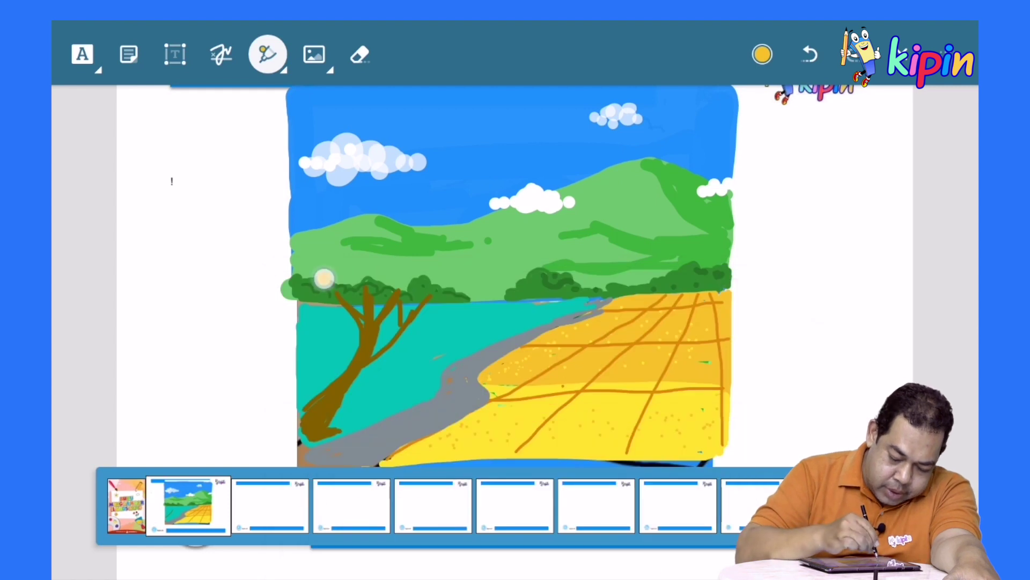
- Scribble a rounded golden-yellow leafy crown on top of the brown tree
{"action": "mouse_move", "coordinate": [324, 278]}
{"action": "left_mouse_down"}
{"action": "mouse_move", "coordinate": [395, 269]}
{"action": "mouse_move", "coordinate": [403, 299]}
{"action": "mouse_move", "coordinate": [417, 281]}
{"action": "mouse_move", "coordinate": [441, 292]}
{"action": "mouse_move", "coordinate": [451, 274]}
{"action": "mouse_move", "coordinate": [348, 259]}
{"action": "mouse_move", "coordinate": [312, 270]}
{"action": "mouse_move", "coordinate": [383, 250]}
{"action": "mouse_move", "coordinate": [367, 217]}
{"action": "left_mouse_up"}
{"action": "left_click_drag", "start_coordinate": [350, 223], "coordinate": [417, 195]}
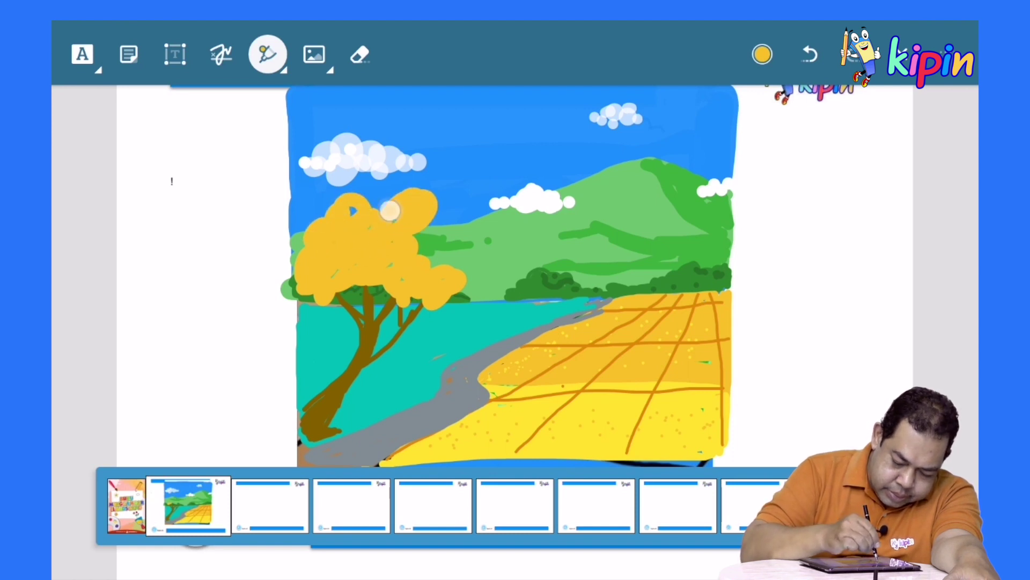
{"action": "mouse_move", "coordinate": [418, 196]}
{"action": "left_mouse_down"}
{"action": "mouse_move", "coordinate": [443, 227]}
{"action": "mouse_move", "coordinate": [428, 246]}
{"action": "left_mouse_up"}
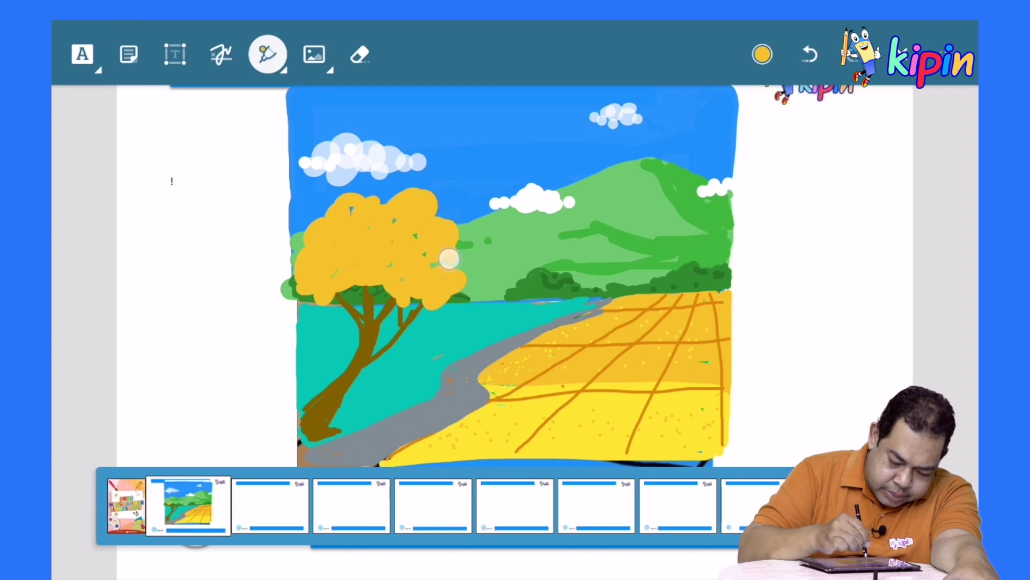
{"action": "mouse_move", "coordinate": [476, 258]}
{"action": "left_mouse_down"}
{"action": "mouse_move", "coordinate": [459, 301]}
{"action": "mouse_move", "coordinate": [449, 294]}
{"action": "left_mouse_up"}
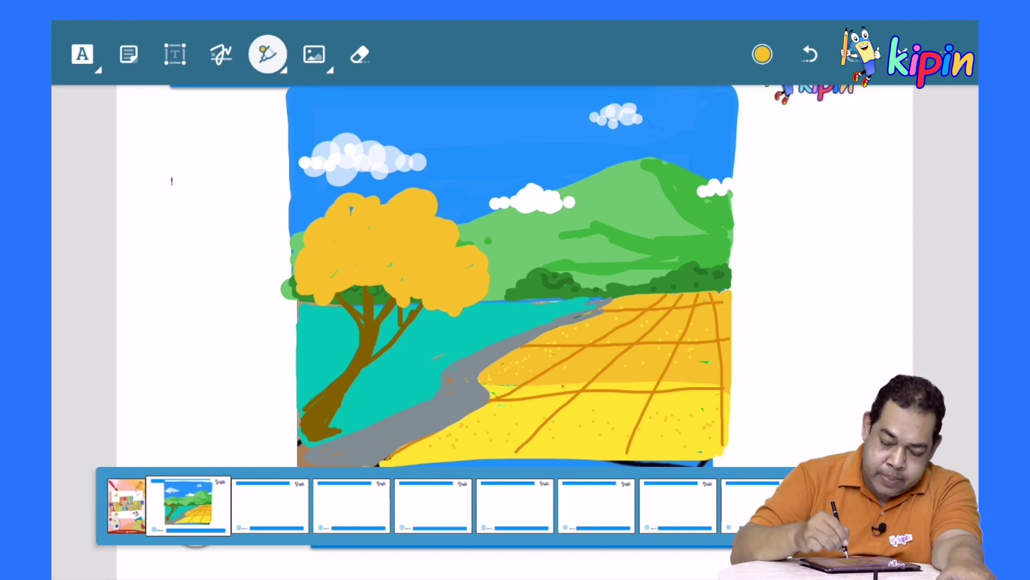
{"action": "left_click", "coordinate": [763, 54]}
- Switch the pen to the bright default-palette yellow at 3 pt
{"action": "left_click", "coordinate": [322, 414]}
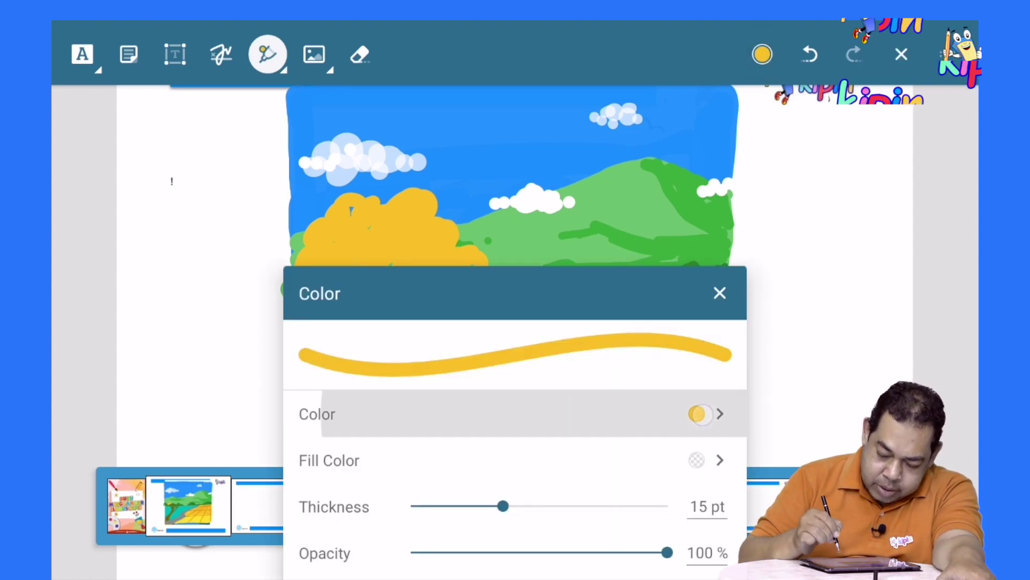
{"action": "left_click", "coordinate": [312, 401]}
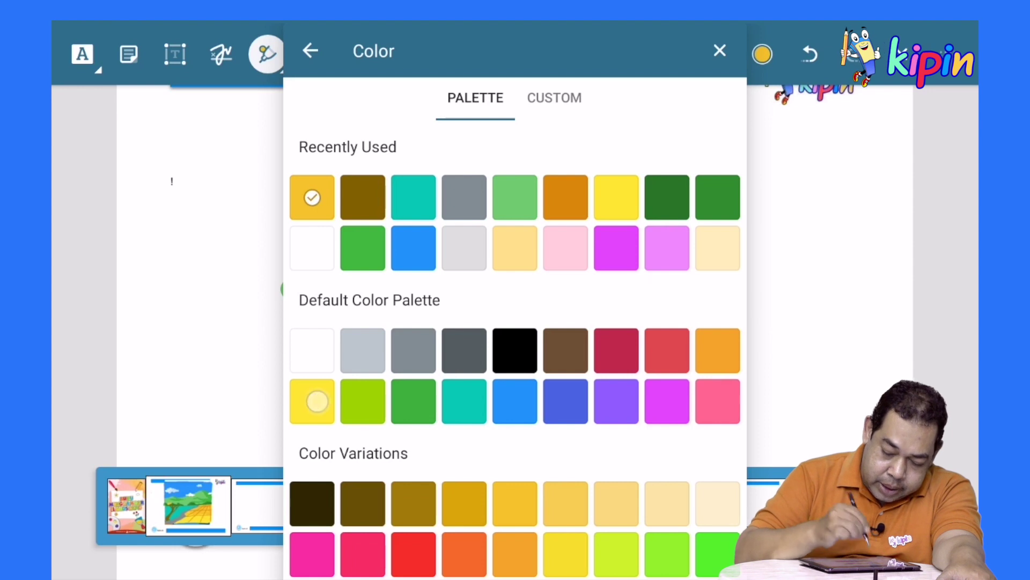
{"action": "left_click", "coordinate": [311, 51]}
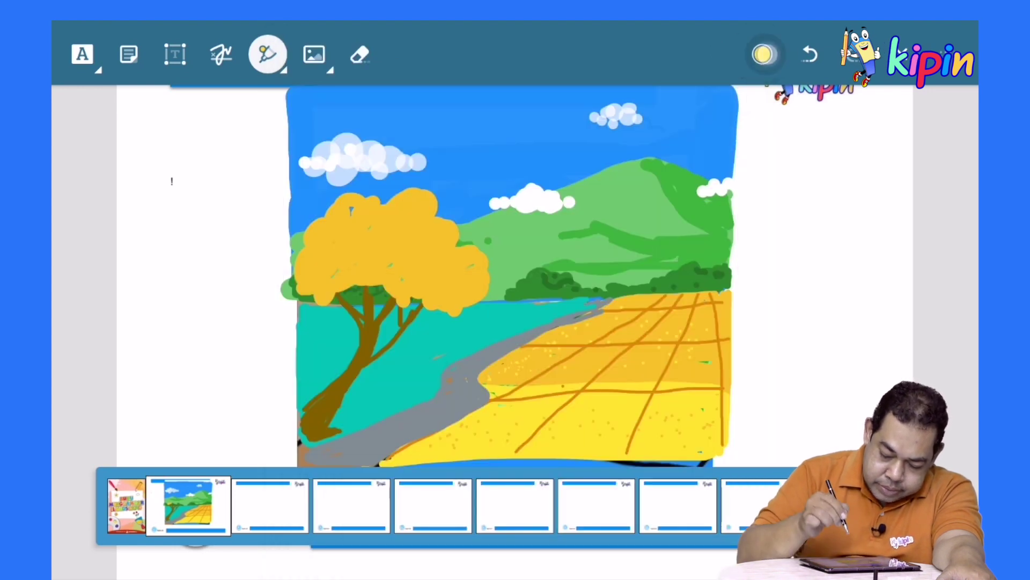
{"action": "left_click_drag", "start_coordinate": [501, 507], "coordinate": [429, 506]}
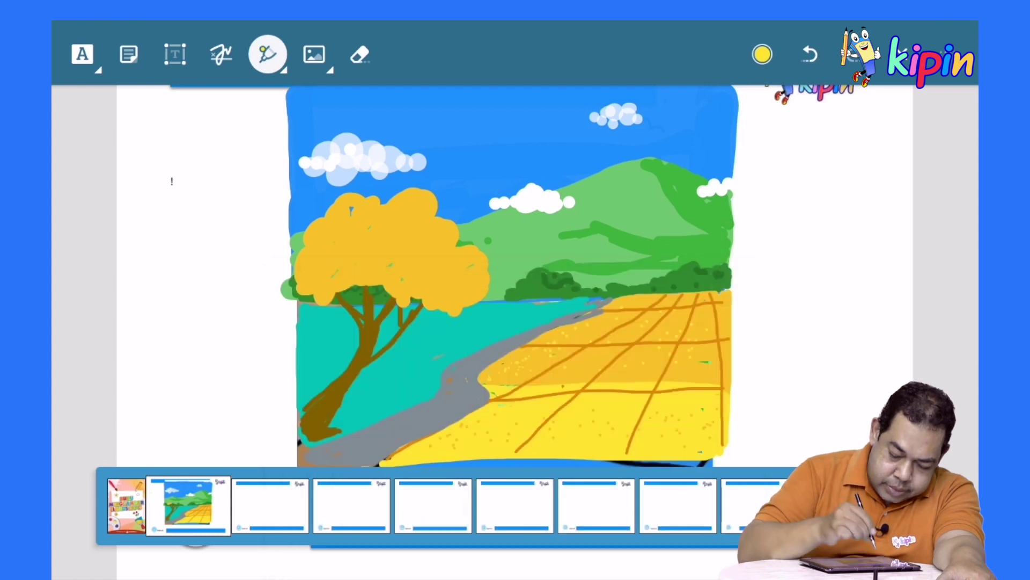
- Add yellow squiggles across the canopy and scatter small yellow dots on the water below
{"action": "mouse_move", "coordinate": [377, 213]}
{"action": "left_mouse_down"}
{"action": "mouse_move", "coordinate": [404, 207]}
{"action": "mouse_move", "coordinate": [432, 223]}
{"action": "mouse_move", "coordinate": [429, 246]}
{"action": "mouse_move", "coordinate": [428, 202]}
{"action": "mouse_move", "coordinate": [409, 243]}
{"action": "left_mouse_up"}
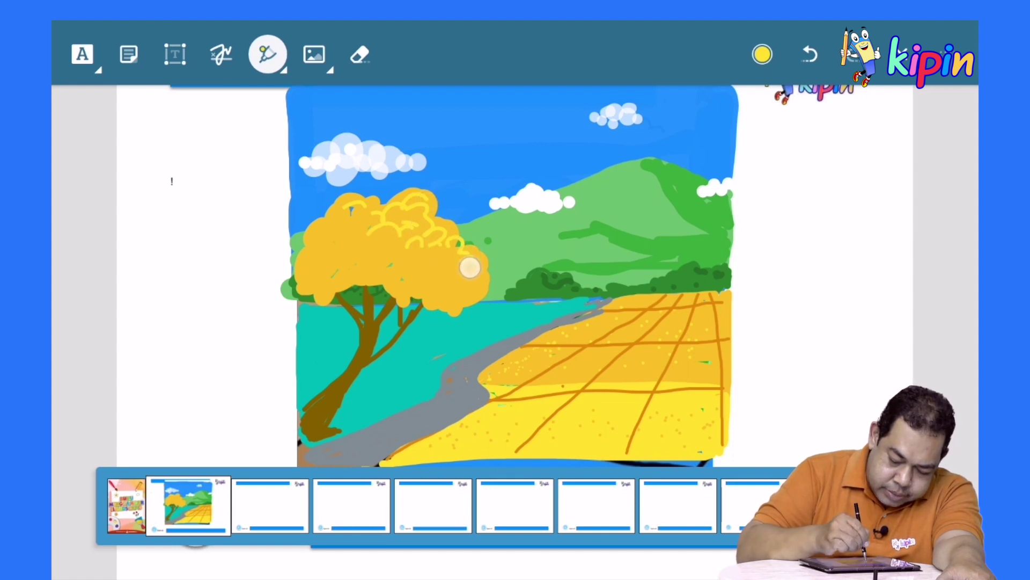
{"action": "left_click_drag", "start_coordinate": [472, 277], "coordinate": [486, 275]}
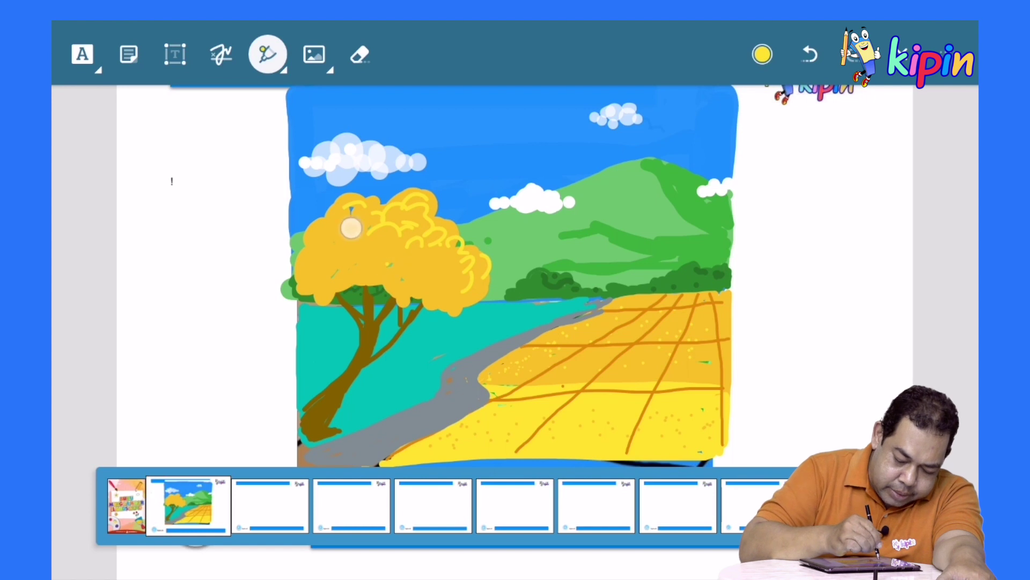
{"action": "left_click_drag", "start_coordinate": [351, 229], "coordinate": [302, 243]}
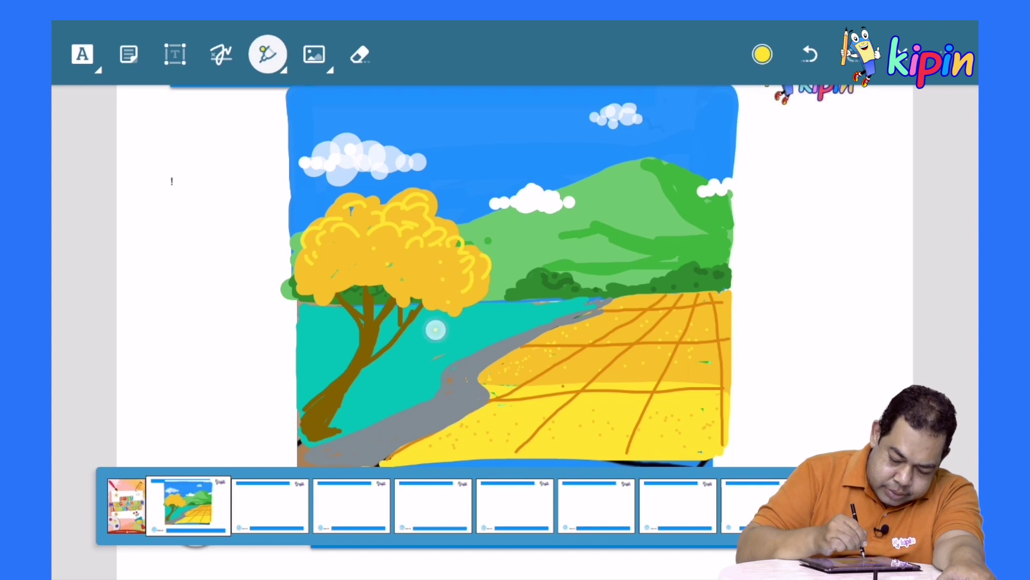
{"action": "left_click", "coordinate": [454, 342]}
{"action": "left_click_drag", "start_coordinate": [322, 327], "coordinate": [325, 342]}
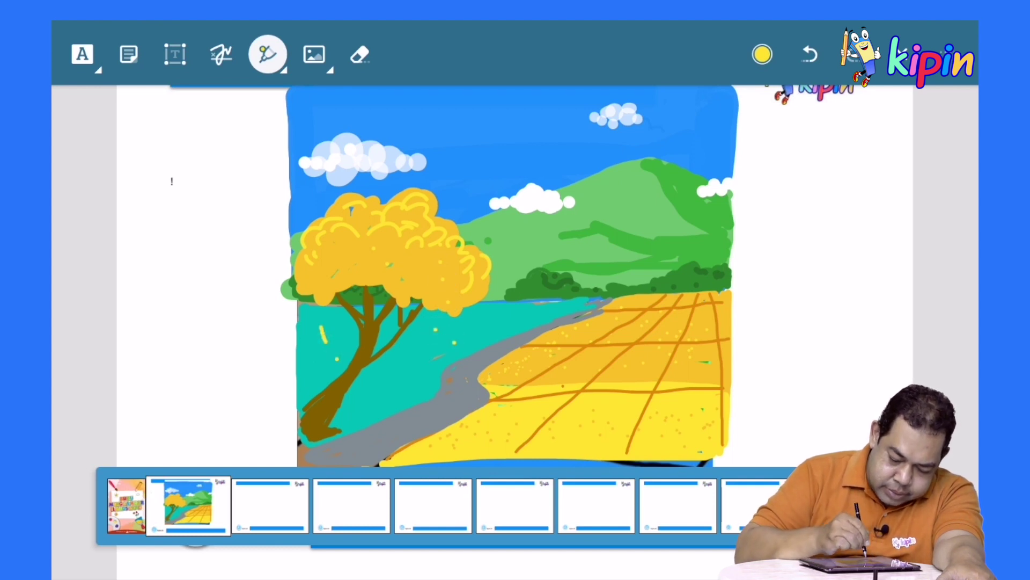
{"action": "left_click", "coordinate": [361, 408]}
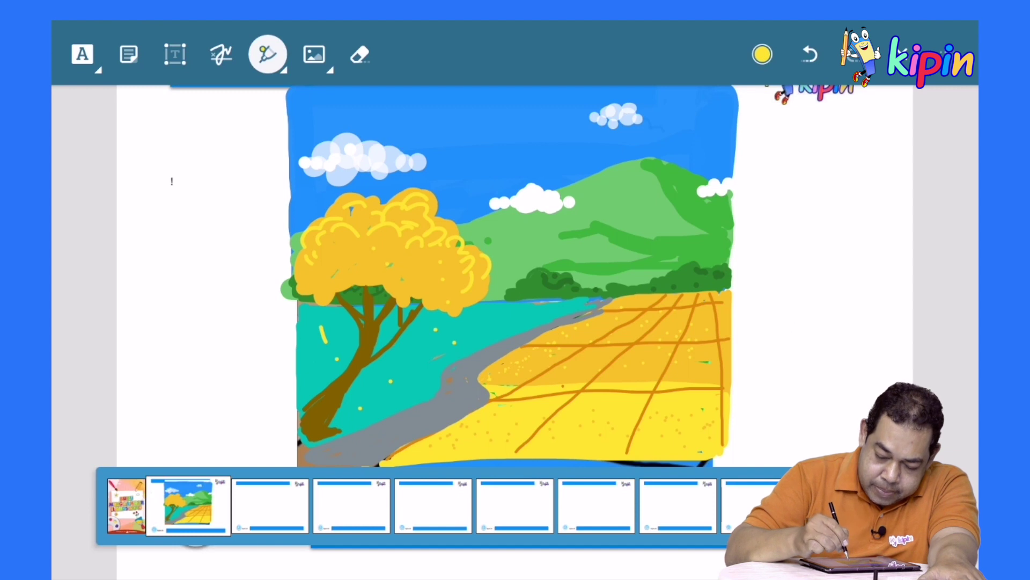
- Thicken the yellow pen to 29 pt and test a semi-transparent sun dab, then undo it
{"action": "left_click", "coordinate": [762, 54]}
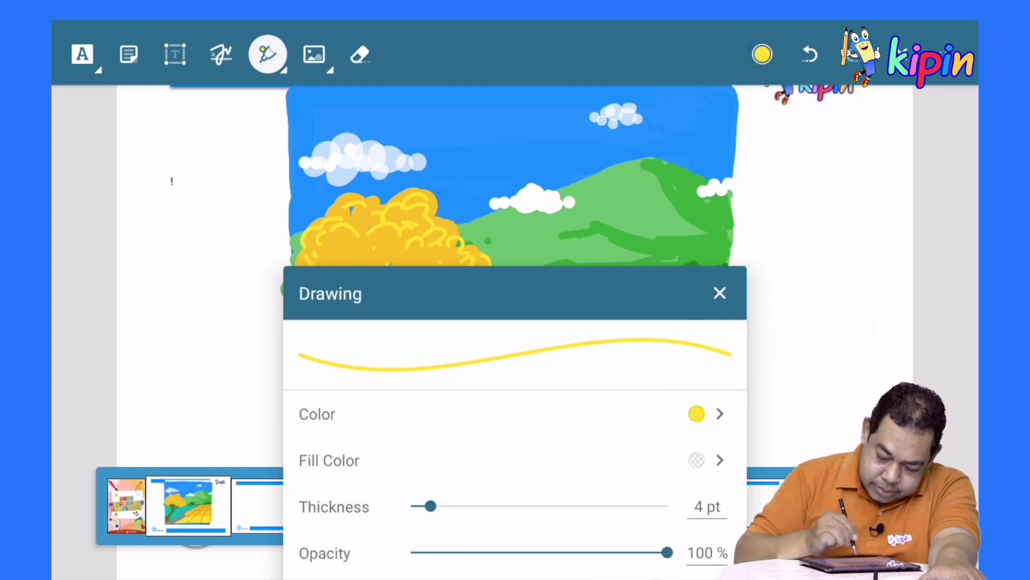
{"action": "left_click_drag", "start_coordinate": [429, 507], "coordinate": [463, 507]}
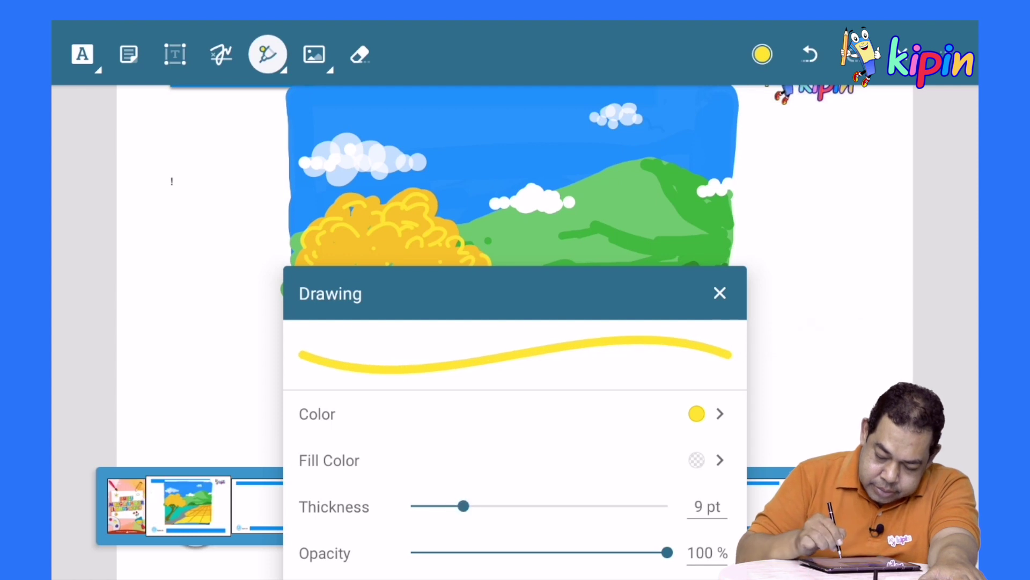
{"action": "key", "text": "Escape"}
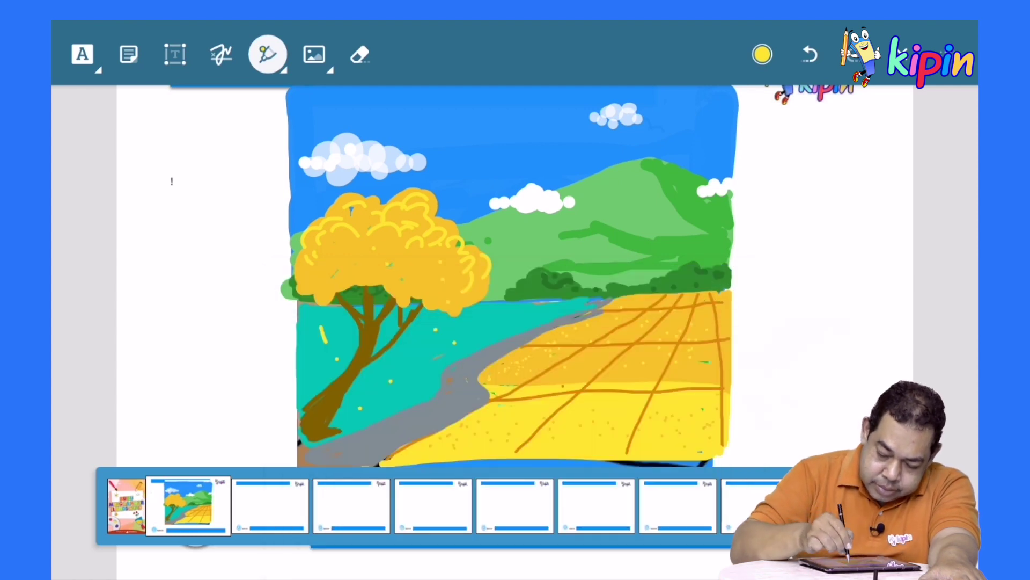
{"action": "left_click", "coordinate": [762, 54]}
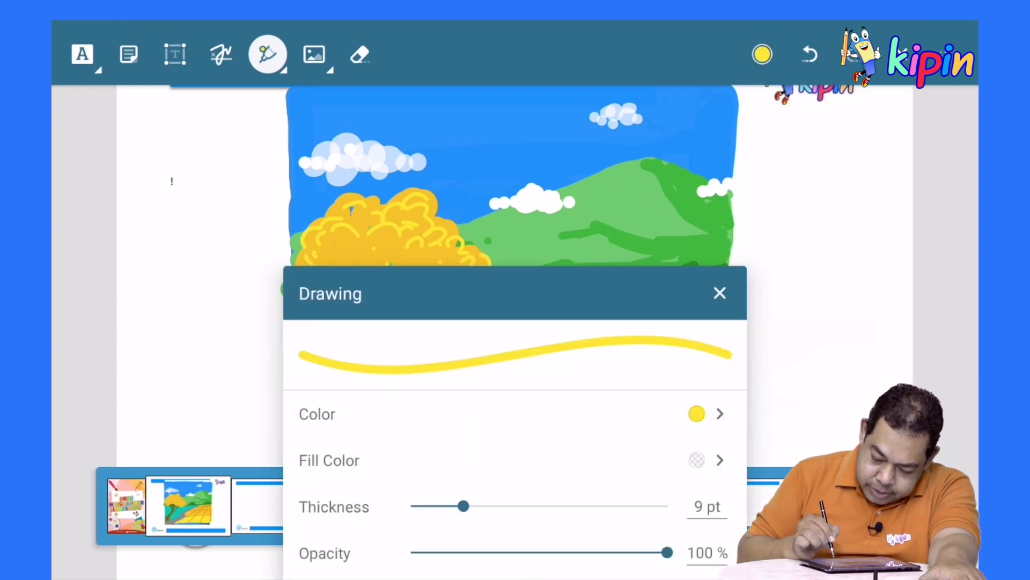
{"action": "left_click_drag", "start_coordinate": [667, 553], "coordinate": [578, 553]}
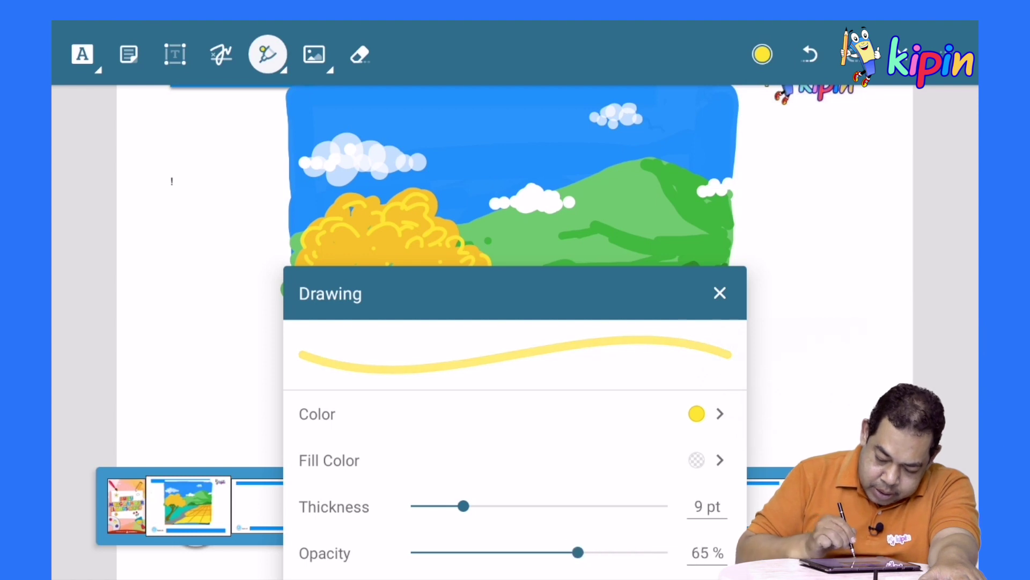
{"action": "left_click_drag", "start_coordinate": [459, 506], "coordinate": [595, 505]}
{"action": "left_click", "coordinate": [720, 293]}
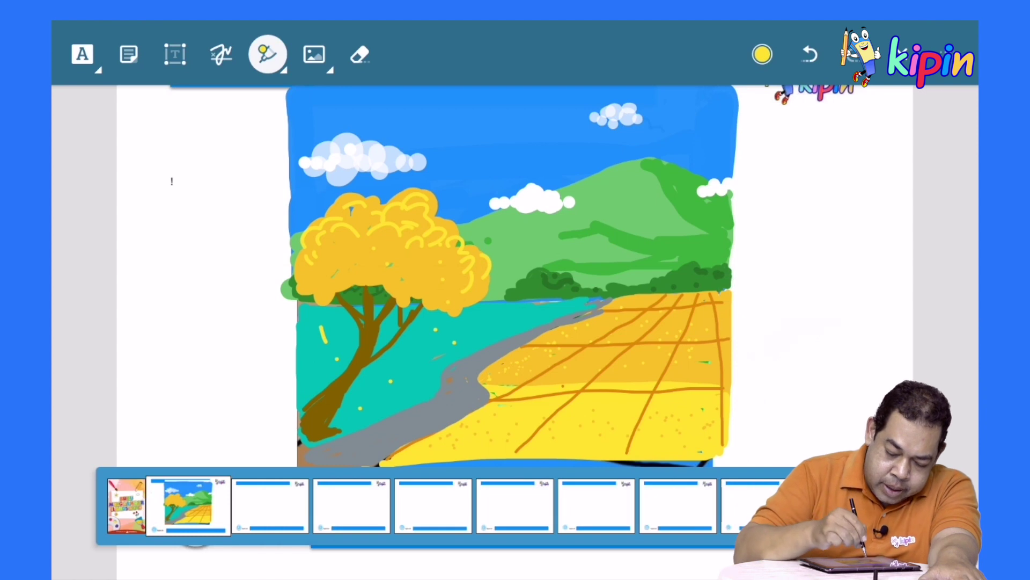
{"action": "left_click", "coordinate": [497, 136]}
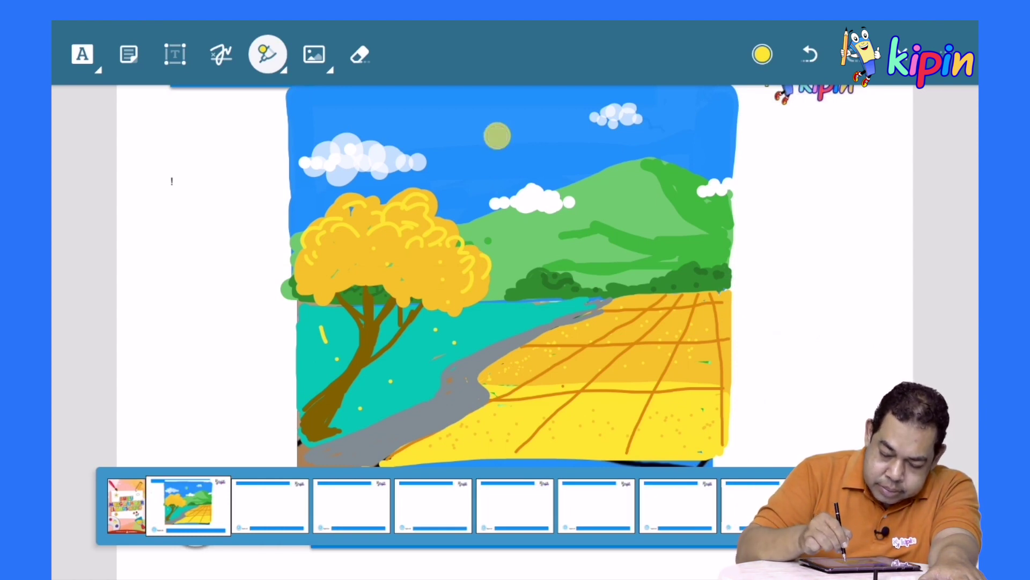
{"action": "left_click", "coordinate": [810, 54]}
- Restore 100% opacity and paint a solid yellow sun in the sky
{"action": "left_click", "coordinate": [763, 54]}
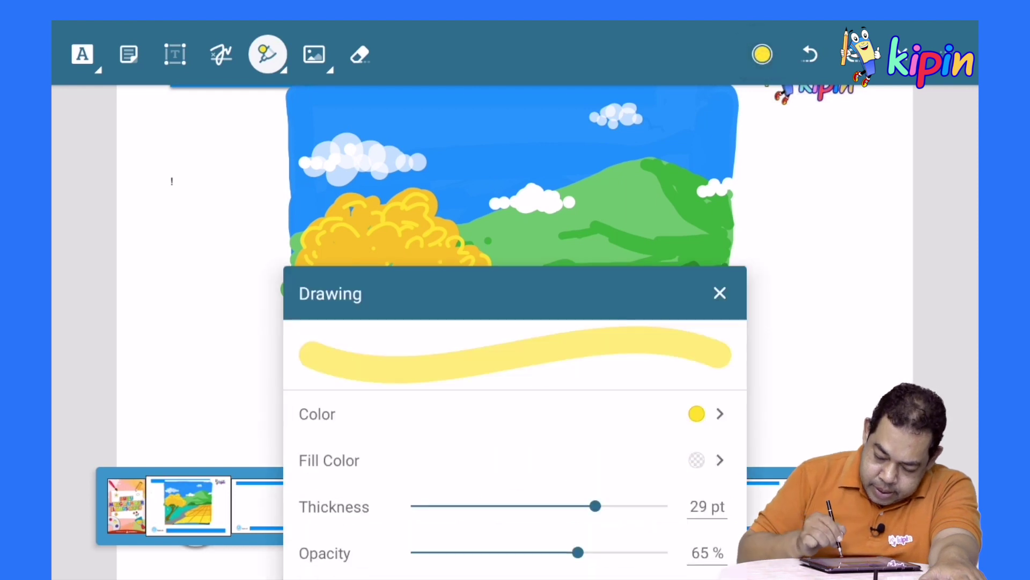
{"action": "left_click_drag", "start_coordinate": [577, 552], "coordinate": [668, 552]}
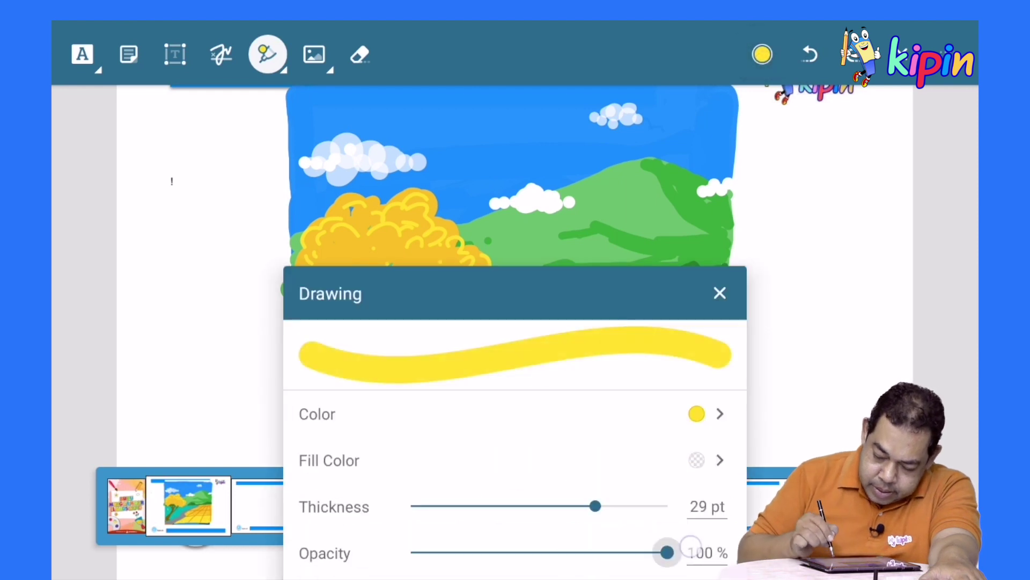
{"action": "left_click", "coordinate": [762, 54]}
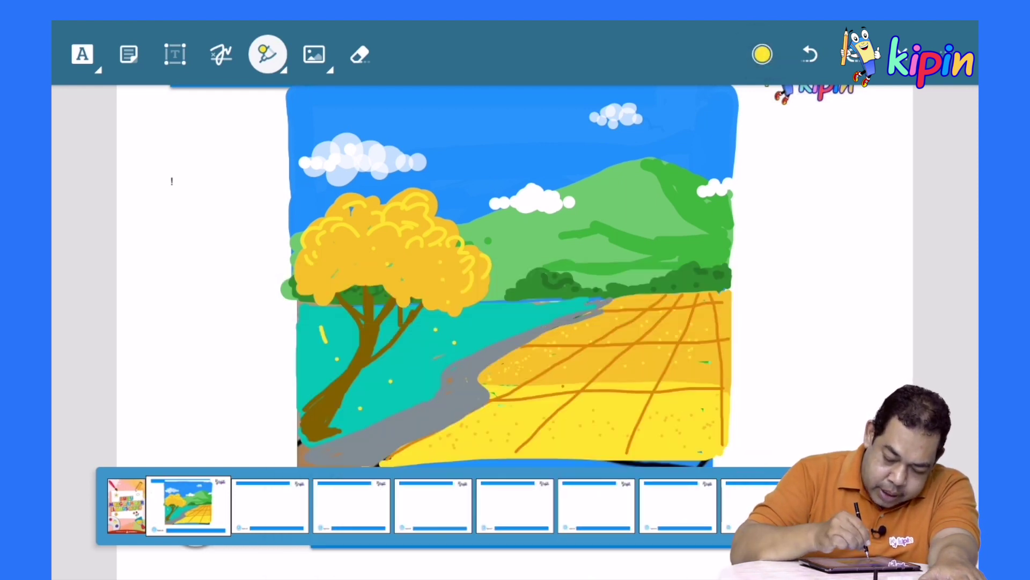
{"action": "mouse_move", "coordinate": [507, 131]}
{"action": "left_mouse_down"}
{"action": "mouse_move", "coordinate": [518, 145]}
{"action": "mouse_move", "coordinate": [528, 134]}
{"action": "mouse_move", "coordinate": [516, 153]}
{"action": "left_mouse_up"}
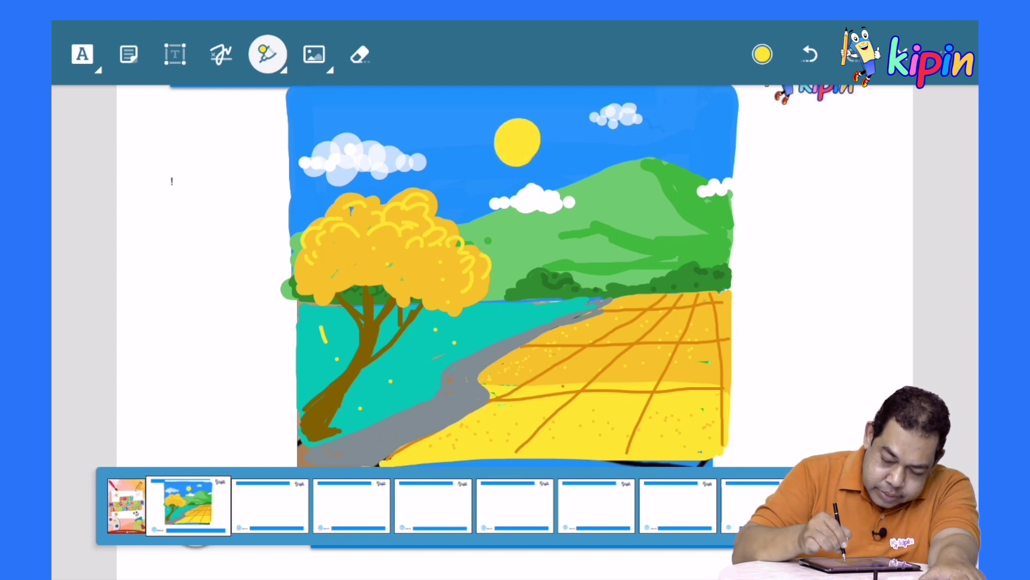
{"action": "left_click", "coordinate": [809, 54]}
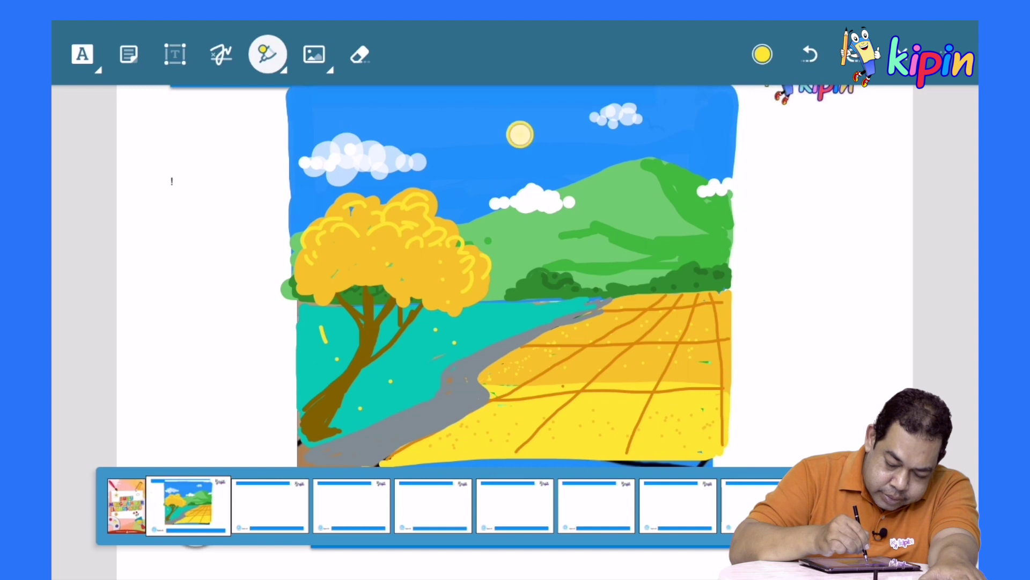
{"action": "left_click_drag", "start_coordinate": [526, 135], "coordinate": [523, 137]}
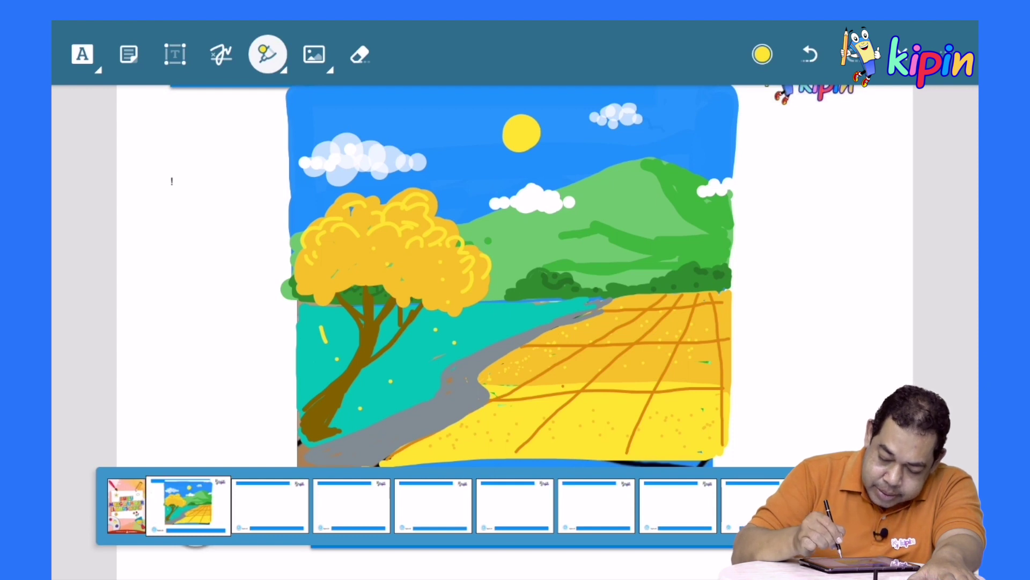
{"action": "left_click", "coordinate": [763, 54]}
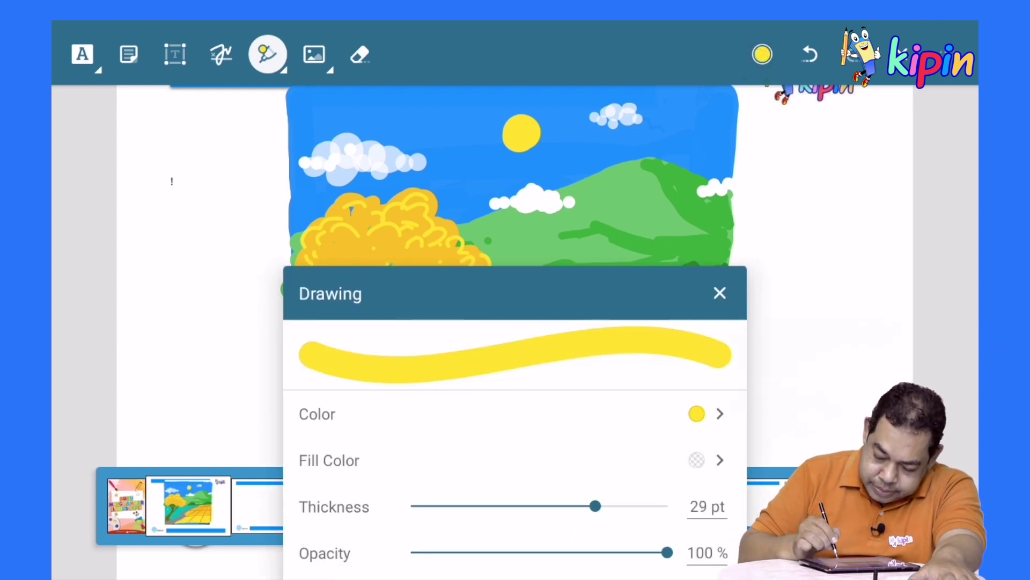
{"action": "left_click", "coordinate": [698, 414]}
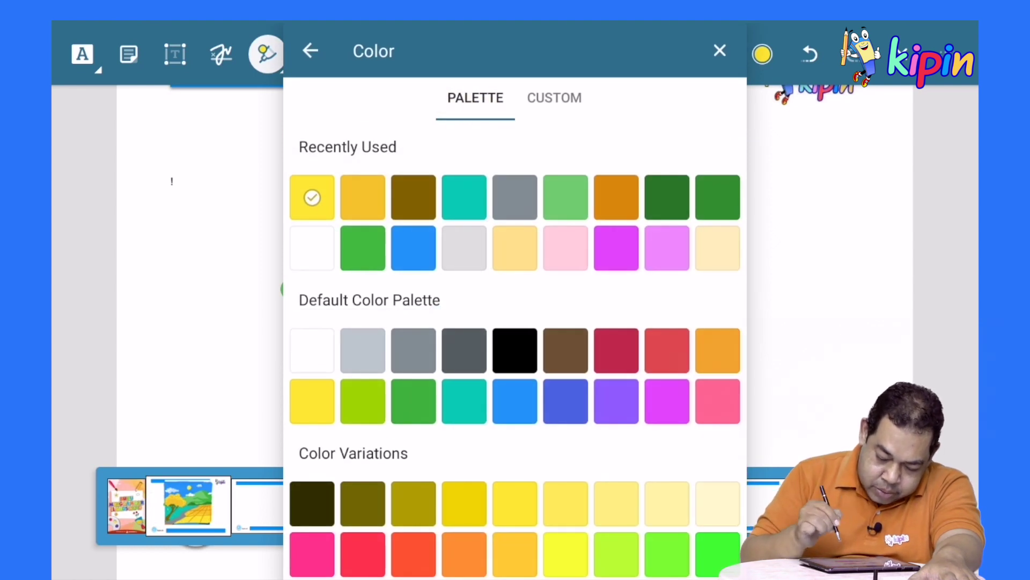
- Switch the pen to dark green, thin it, and try a zigzag grass stroke, then undo it
{"action": "left_click", "coordinate": [414, 401]}
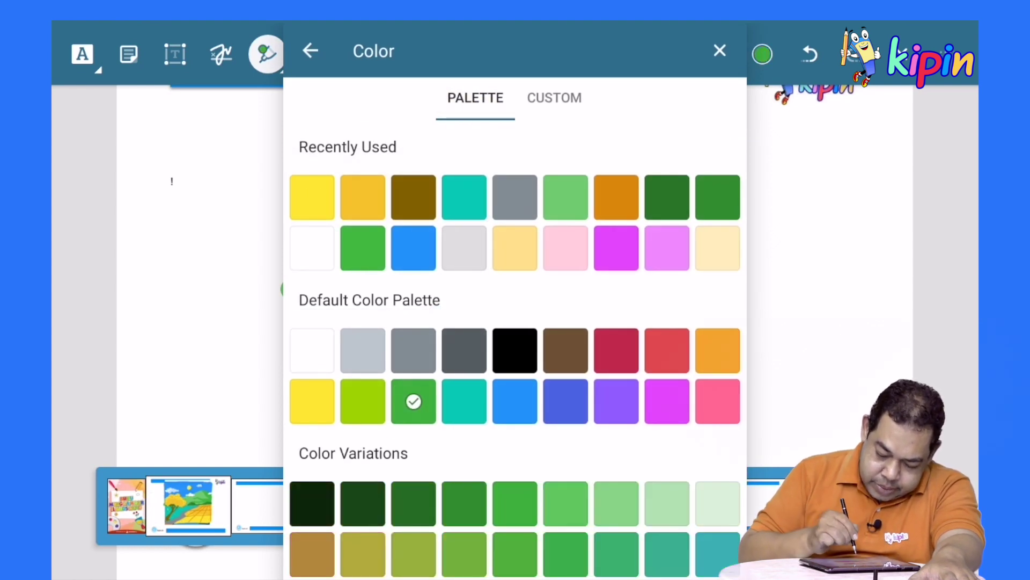
{"action": "left_click", "coordinate": [418, 506]}
{"action": "left_click", "coordinate": [763, 54]}
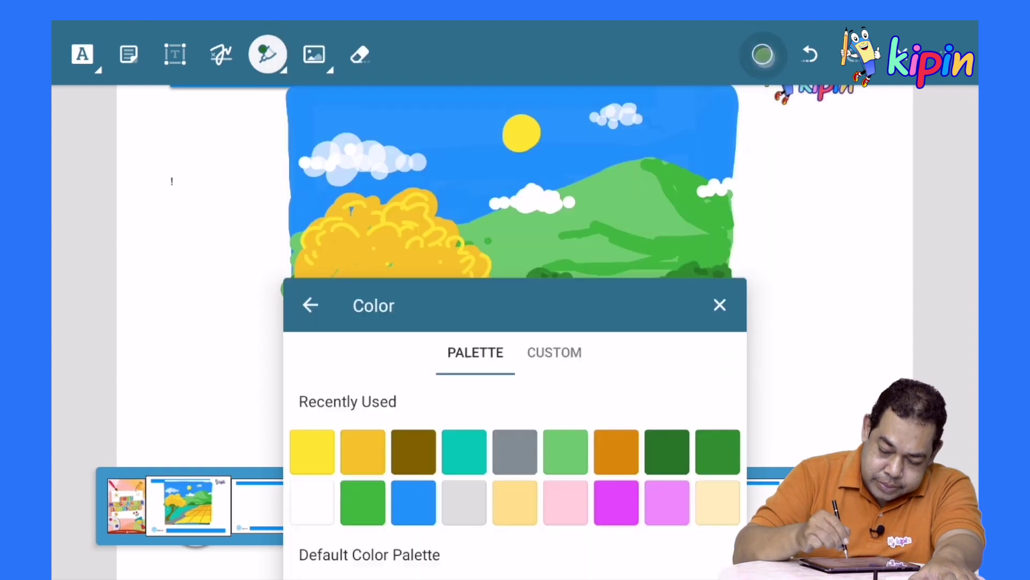
{"action": "left_click_drag", "start_coordinate": [593, 506], "coordinate": [462, 506]}
{"action": "left_click", "coordinate": [720, 292]}
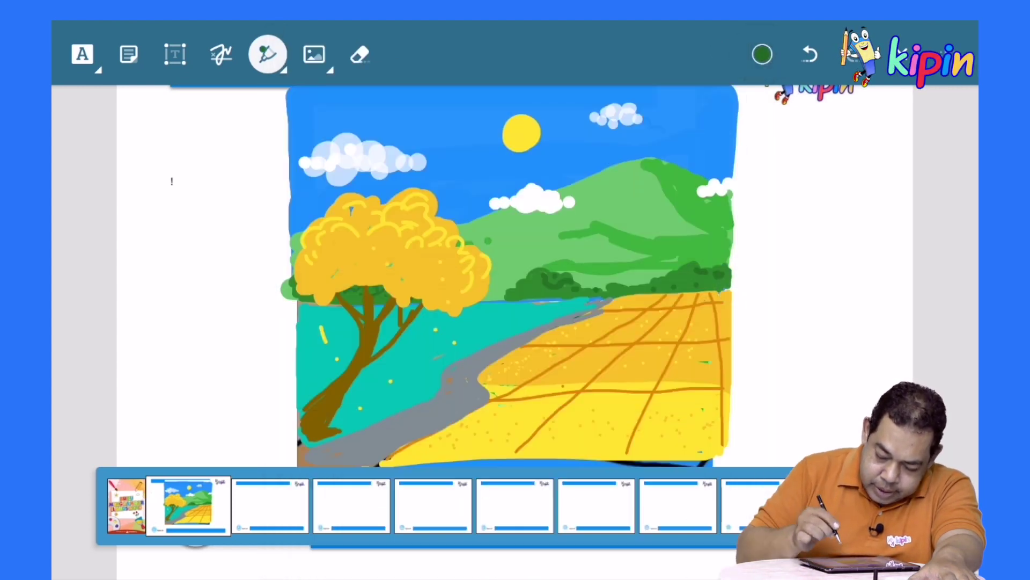
{"action": "mouse_move", "coordinate": [723, 425]}
{"action": "left_mouse_down"}
{"action": "mouse_move", "coordinate": [703, 387]}
{"action": "mouse_move", "coordinate": [674, 426]}
{"action": "mouse_move", "coordinate": [657, 374]}
{"action": "mouse_move", "coordinate": [626, 424]}
{"action": "mouse_move", "coordinate": [582, 427]}
{"action": "mouse_move", "coordinate": [559, 409]}
{"action": "mouse_move", "coordinate": [533, 432]}
{"action": "left_mouse_up"}
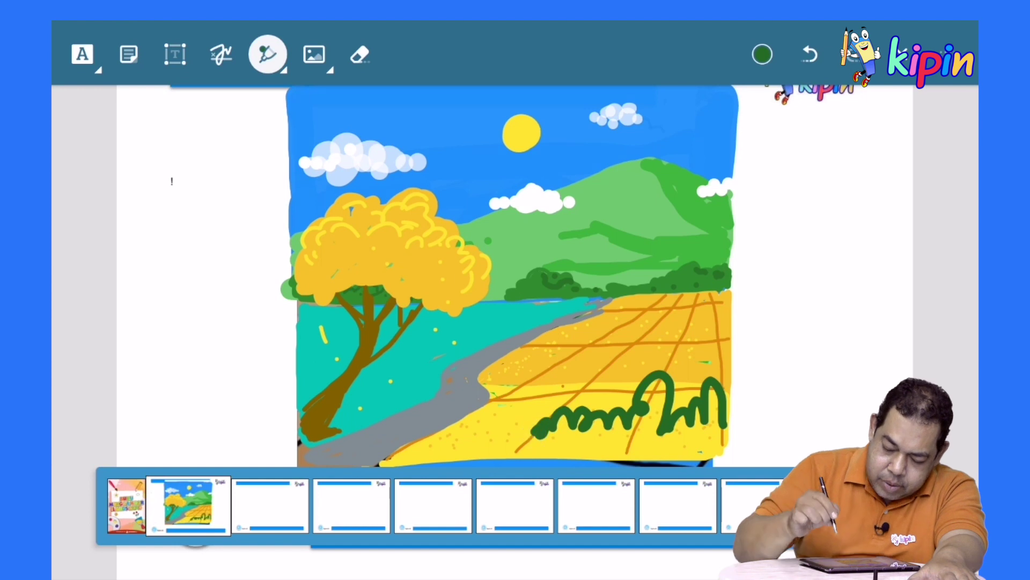
{"action": "left_click", "coordinate": [809, 54]}
- At 4 pt, draw dark-green grass blades and bush outlines along the field's bottom
{"action": "left_click", "coordinate": [763, 54]}
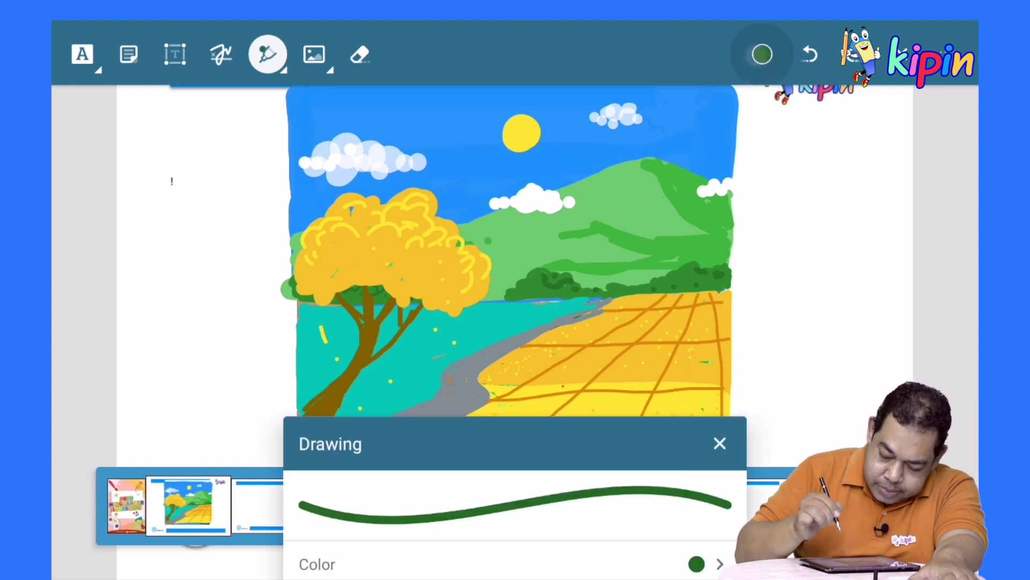
{"action": "left_click_drag", "start_coordinate": [461, 505], "coordinate": [430, 505]}
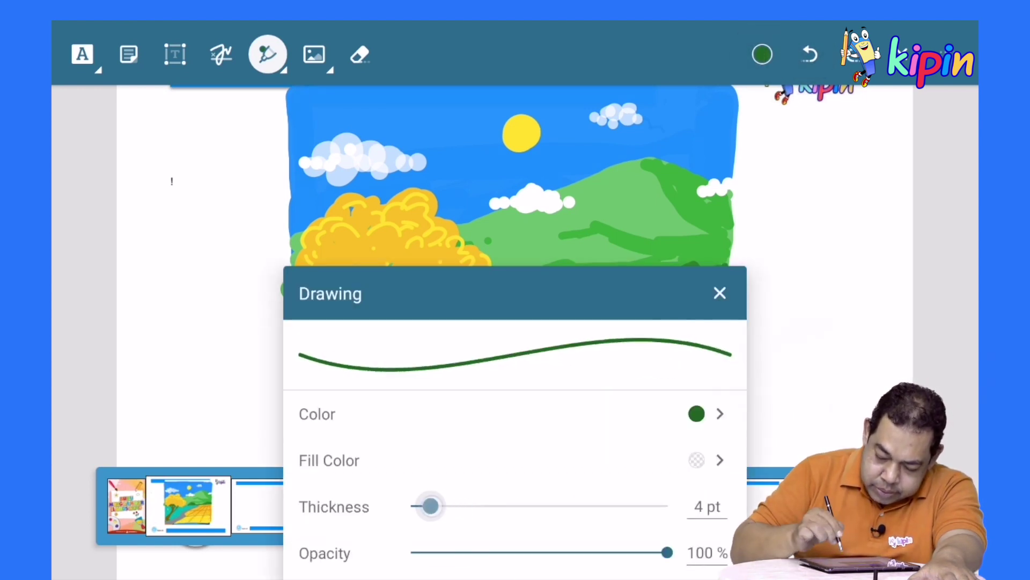
{"action": "left_click", "coordinate": [720, 292]}
{"action": "mouse_move", "coordinate": [718, 430]}
{"action": "left_mouse_down"}
{"action": "mouse_move", "coordinate": [694, 369]}
{"action": "mouse_move", "coordinate": [693, 427]}
{"action": "left_mouse_up"}
{"action": "mouse_move", "coordinate": [636, 412]}
{"action": "left_mouse_down"}
{"action": "mouse_move", "coordinate": [680, 429]}
{"action": "mouse_move", "coordinate": [617, 424]}
{"action": "left_mouse_up"}
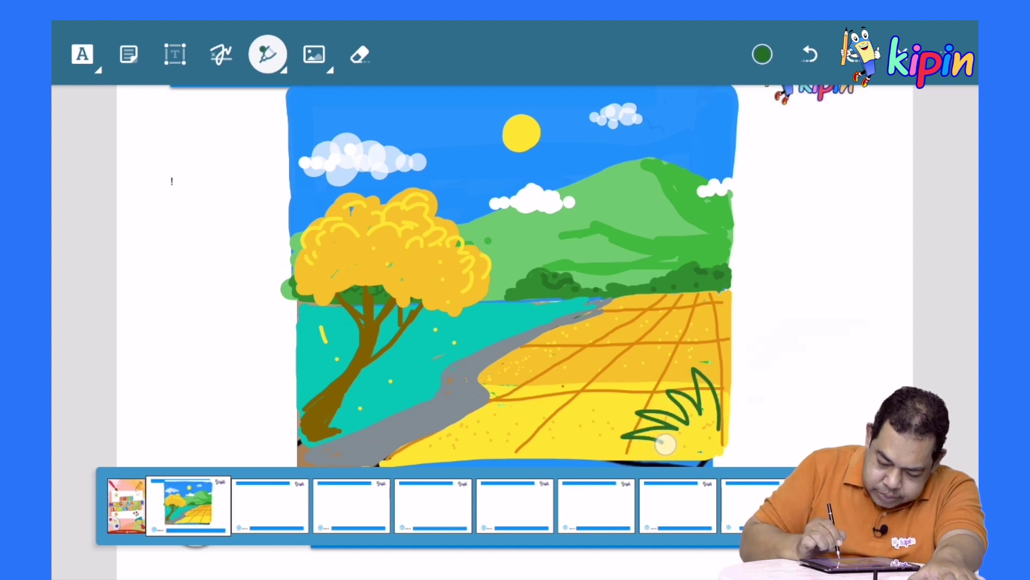
{"action": "mouse_move", "coordinate": [676, 446]}
{"action": "left_mouse_down"}
{"action": "mouse_move", "coordinate": [642, 435]}
{"action": "mouse_move", "coordinate": [623, 446]}
{"action": "mouse_move", "coordinate": [622, 407]}
{"action": "mouse_move", "coordinate": [552, 428]}
{"action": "mouse_move", "coordinate": [536, 391]}
{"action": "mouse_move", "coordinate": [503, 420]}
{"action": "mouse_move", "coordinate": [419, 433]}
{"action": "mouse_move", "coordinate": [377, 462]}
{"action": "left_mouse_up"}
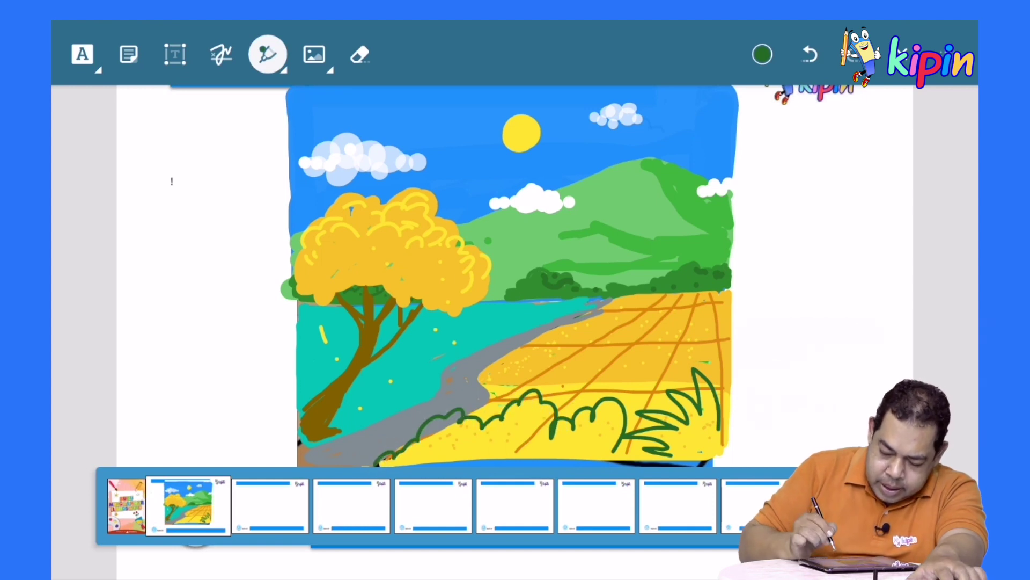
{"action": "left_click_drag", "start_coordinate": [486, 421], "coordinate": [462, 459]}
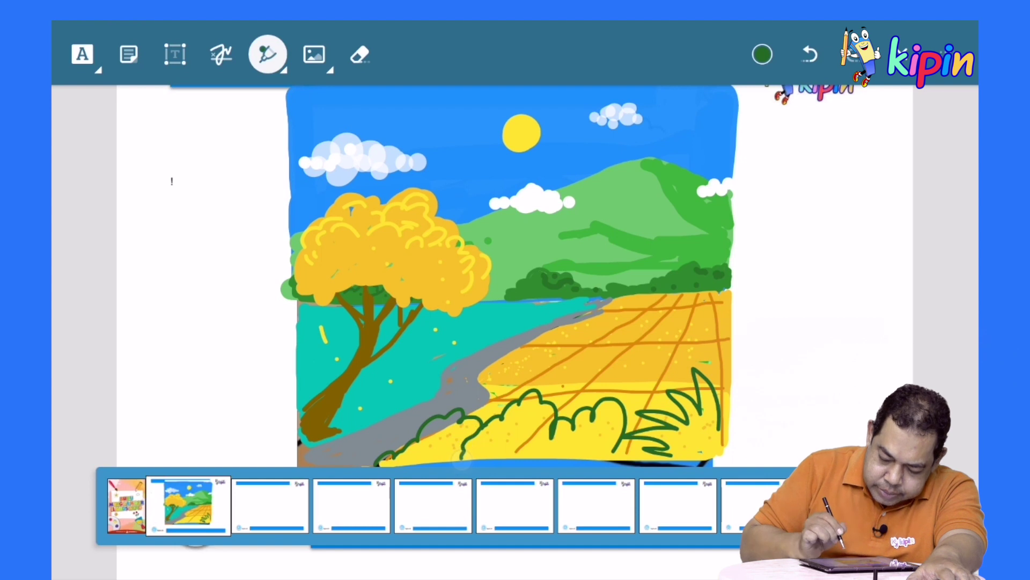
{"action": "left_click_drag", "start_coordinate": [556, 426], "coordinate": [543, 453]}
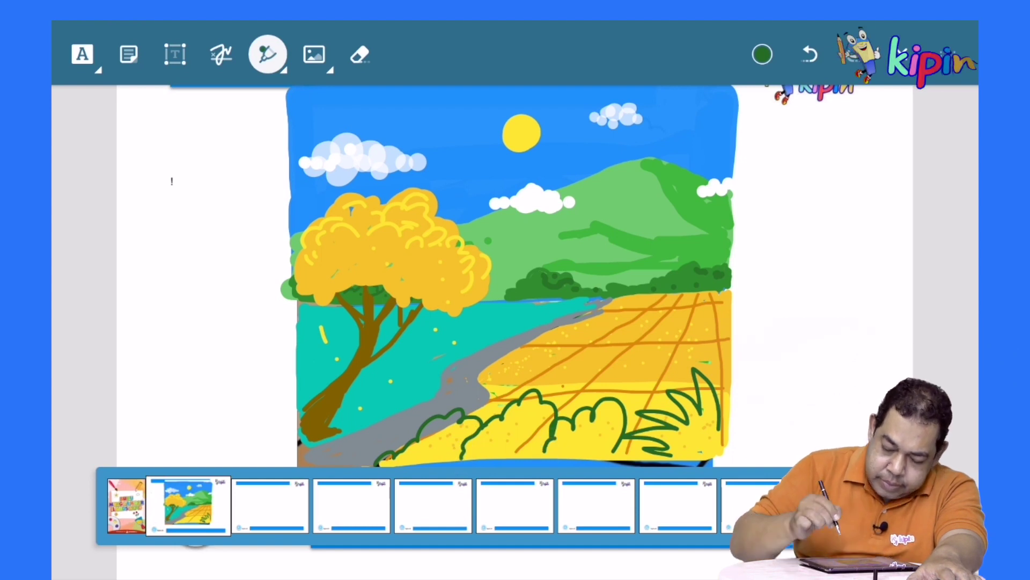
{"action": "left_click", "coordinate": [267, 54]}
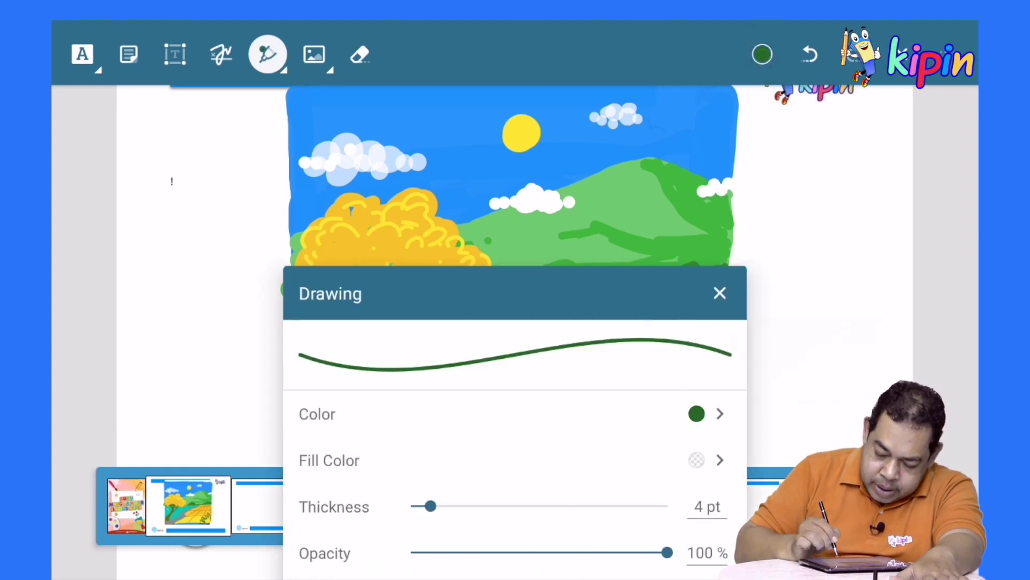
- Raise the dark-green pen to 8 pt and scribble-fill the middle bush solid
{"action": "left_click_drag", "start_coordinate": [431, 506], "coordinate": [456, 506]}
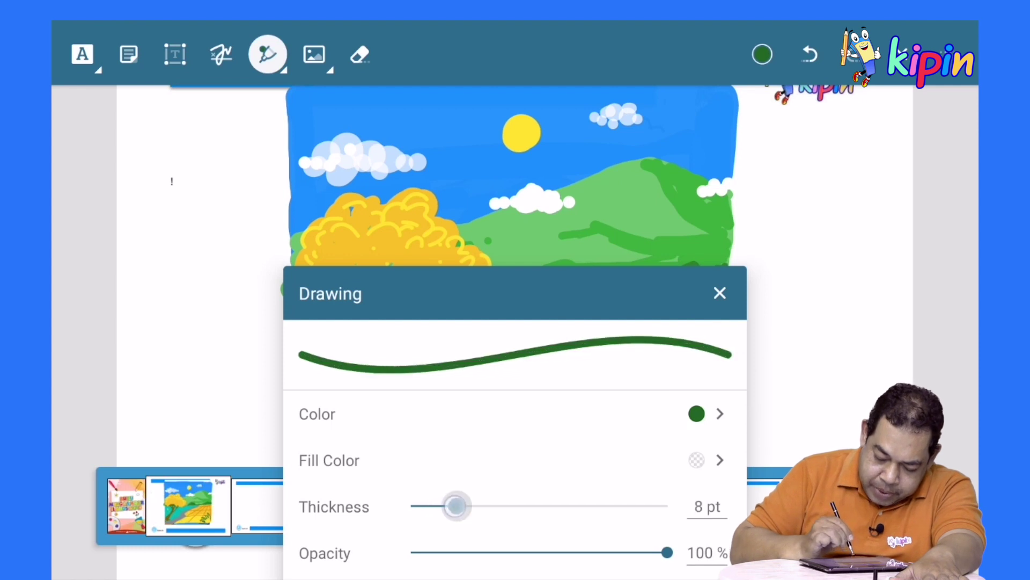
{"action": "left_click", "coordinate": [719, 292]}
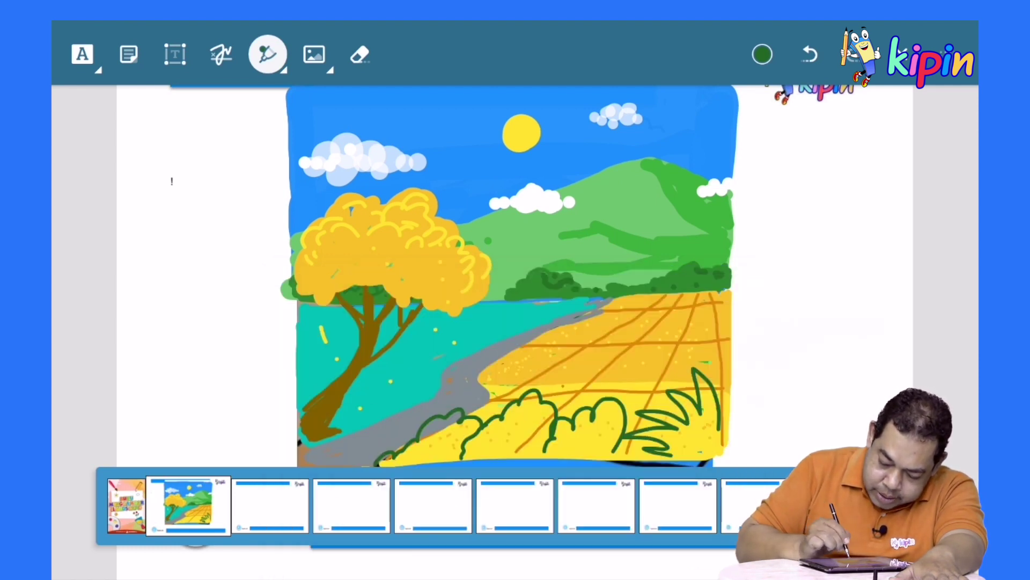
{"action": "mouse_move", "coordinate": [536, 424]}
{"action": "left_mouse_down"}
{"action": "mouse_move", "coordinate": [533, 403]}
{"action": "mouse_move", "coordinate": [487, 429]}
{"action": "mouse_move", "coordinate": [529, 426]}
{"action": "mouse_move", "coordinate": [542, 448]}
{"action": "mouse_move", "coordinate": [472, 451]}
{"action": "mouse_move", "coordinate": [533, 451]}
{"action": "mouse_move", "coordinate": [545, 433]}
{"action": "mouse_move", "coordinate": [540, 452]}
{"action": "mouse_move", "coordinate": [472, 449]}
{"action": "mouse_move", "coordinate": [534, 453]}
{"action": "mouse_move", "coordinate": [466, 459]}
{"action": "mouse_move", "coordinate": [472, 437]}
{"action": "mouse_move", "coordinate": [532, 407]}
{"action": "mouse_move", "coordinate": [554, 435]}
{"action": "left_mouse_up"}
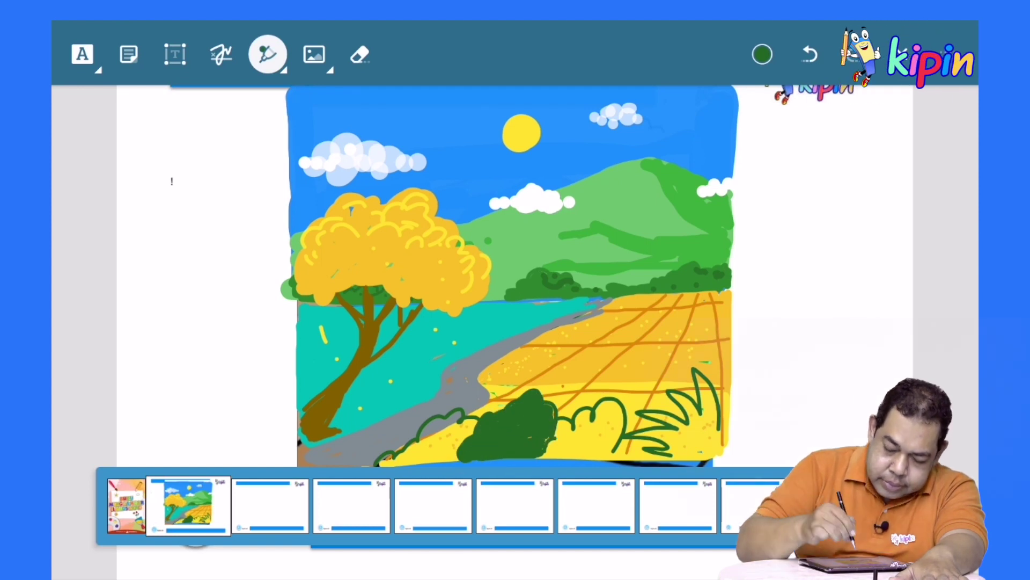
- Switch to a brighter green and fill bushes on the right and left of the dark bush
{"action": "left_click", "coordinate": [763, 54]}
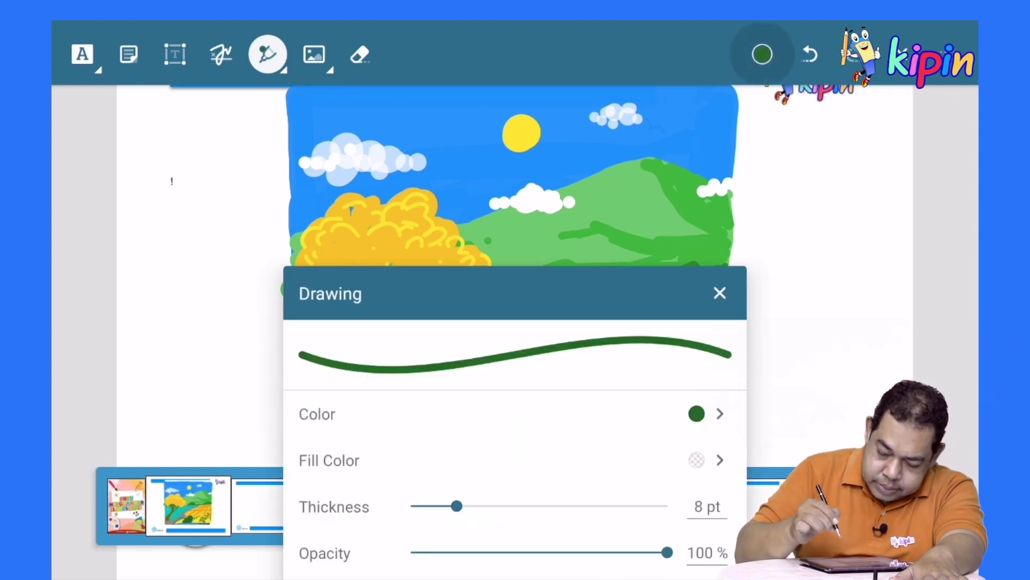
{"action": "left_click", "coordinate": [693, 414]}
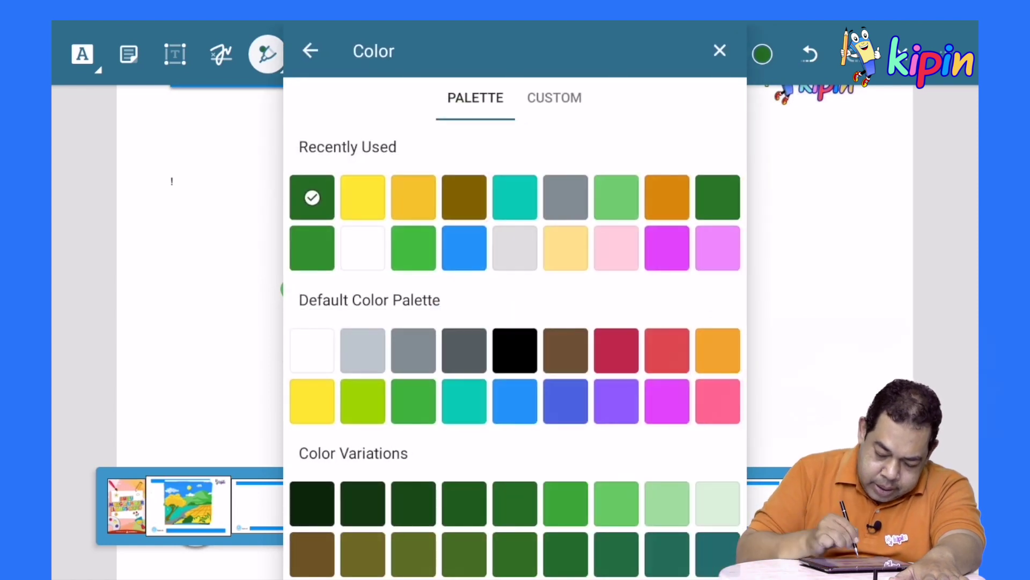
{"action": "left_click", "coordinate": [566, 504]}
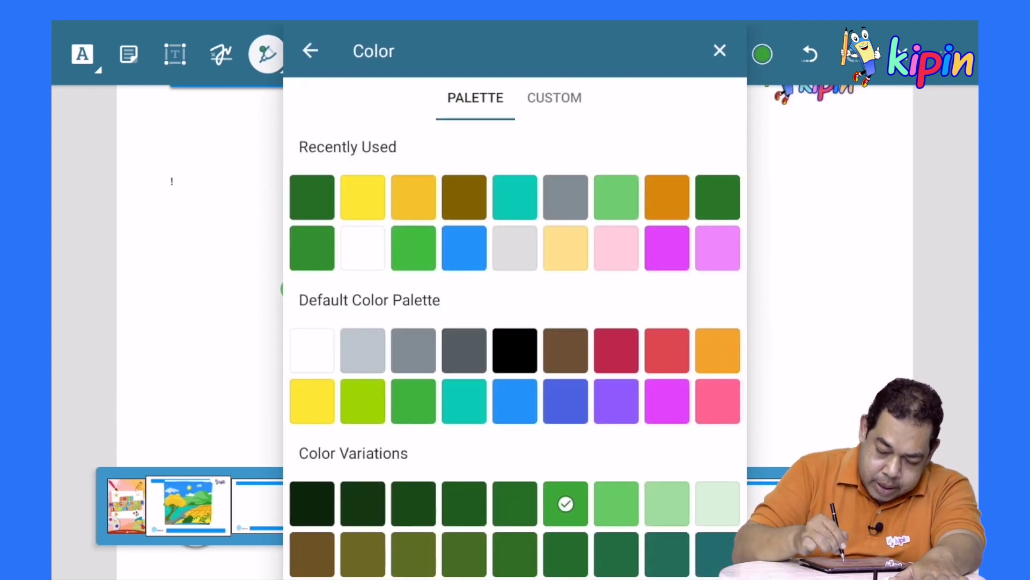
{"action": "left_click", "coordinate": [720, 51]}
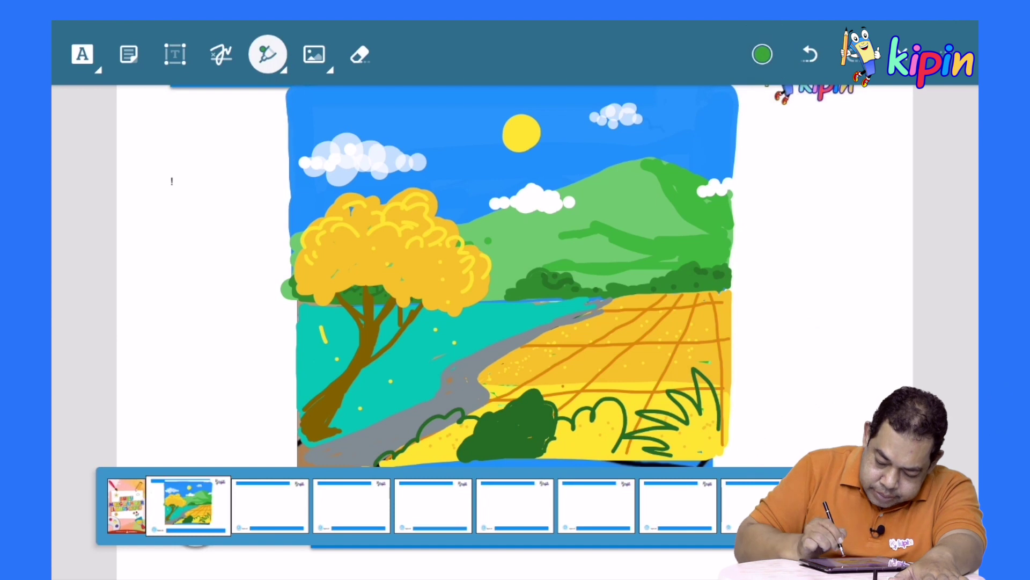
{"action": "mouse_move", "coordinate": [613, 443]}
{"action": "left_mouse_down"}
{"action": "mouse_move", "coordinate": [596, 421]}
{"action": "mouse_move", "coordinate": [547, 429]}
{"action": "mouse_move", "coordinate": [539, 448]}
{"action": "mouse_move", "coordinate": [557, 437]}
{"action": "mouse_move", "coordinate": [612, 447]}
{"action": "mouse_move", "coordinate": [546, 455]}
{"action": "mouse_move", "coordinate": [563, 433]}
{"action": "mouse_move", "coordinate": [586, 433]}
{"action": "mouse_move", "coordinate": [543, 453]}
{"action": "mouse_move", "coordinate": [629, 449]}
{"action": "mouse_move", "coordinate": [594, 437]}
{"action": "mouse_move", "coordinate": [547, 456]}
{"action": "mouse_move", "coordinate": [603, 453]}
{"action": "mouse_move", "coordinate": [547, 445]}
{"action": "left_mouse_up"}
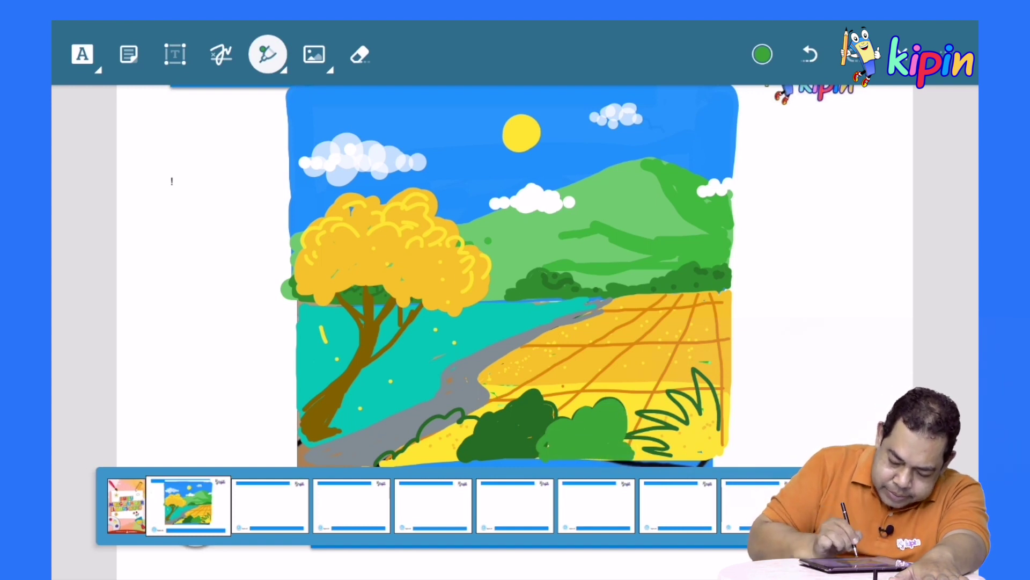
{"action": "mouse_move", "coordinate": [472, 423]}
{"action": "left_mouse_down"}
{"action": "mouse_move", "coordinate": [426, 430]}
{"action": "mouse_move", "coordinate": [464, 428]}
{"action": "mouse_move", "coordinate": [453, 432]}
{"action": "mouse_move", "coordinate": [451, 421]}
{"action": "mouse_move", "coordinate": [471, 437]}
{"action": "mouse_move", "coordinate": [487, 424]}
{"action": "mouse_move", "coordinate": [440, 424]}
{"action": "mouse_move", "coordinate": [392, 450]}
{"action": "mouse_move", "coordinate": [424, 458]}
{"action": "mouse_move", "coordinate": [426, 440]}
{"action": "mouse_move", "coordinate": [400, 457]}
{"action": "mouse_move", "coordinate": [453, 455]}
{"action": "mouse_move", "coordinate": [467, 428]}
{"action": "mouse_move", "coordinate": [449, 427]}
{"action": "mouse_move", "coordinate": [439, 454]}
{"action": "left_mouse_up"}
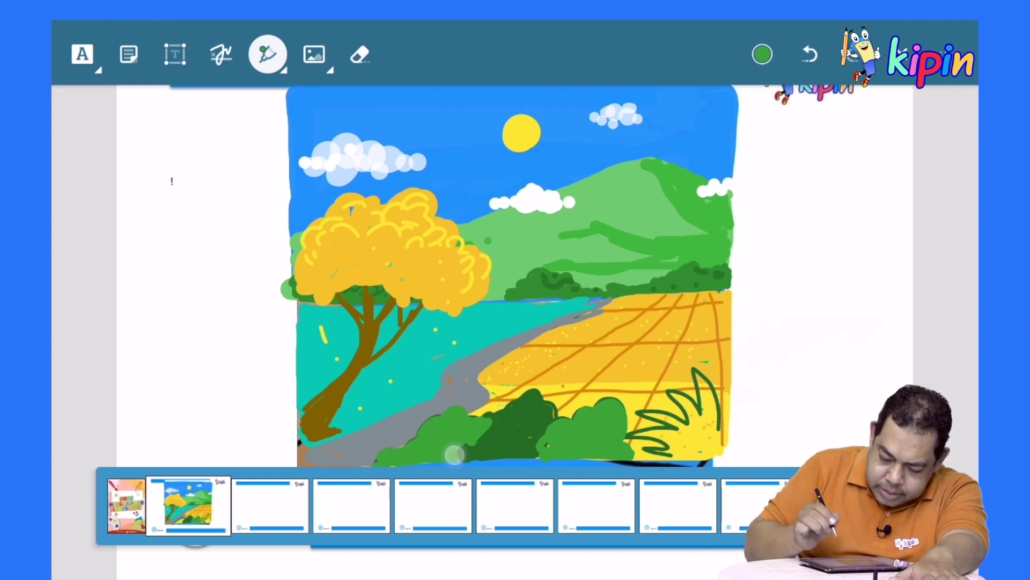
- Set the pen to dark green at 5 pt thickness
{"action": "left_click", "coordinate": [267, 54]}
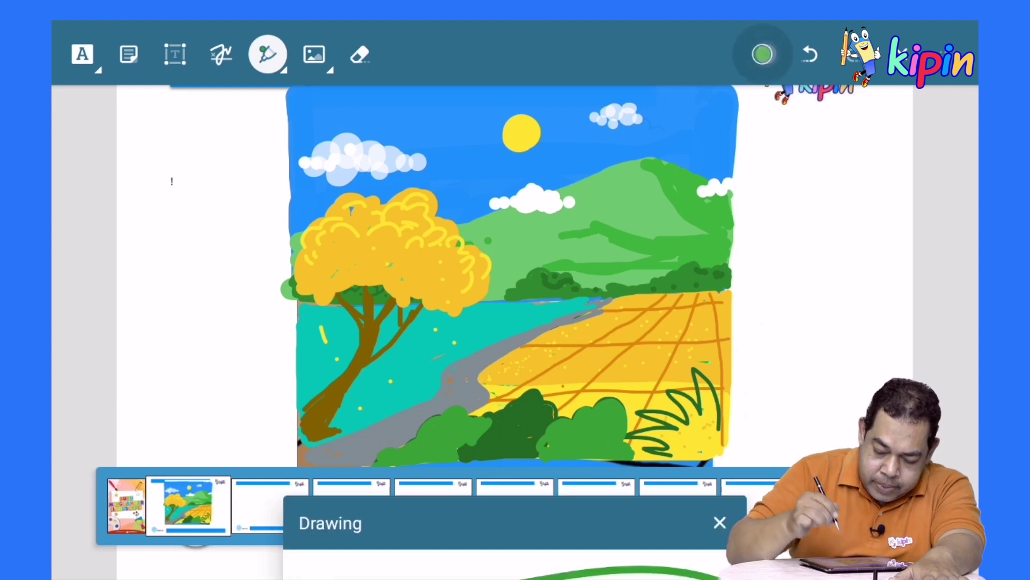
{"action": "left_click", "coordinate": [708, 413]}
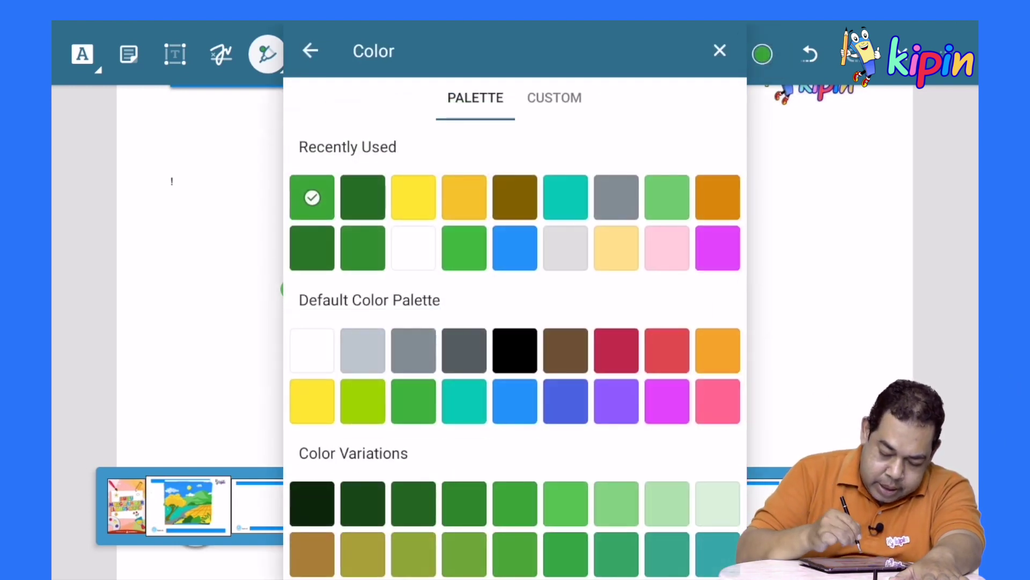
{"action": "left_click", "coordinate": [312, 248]}
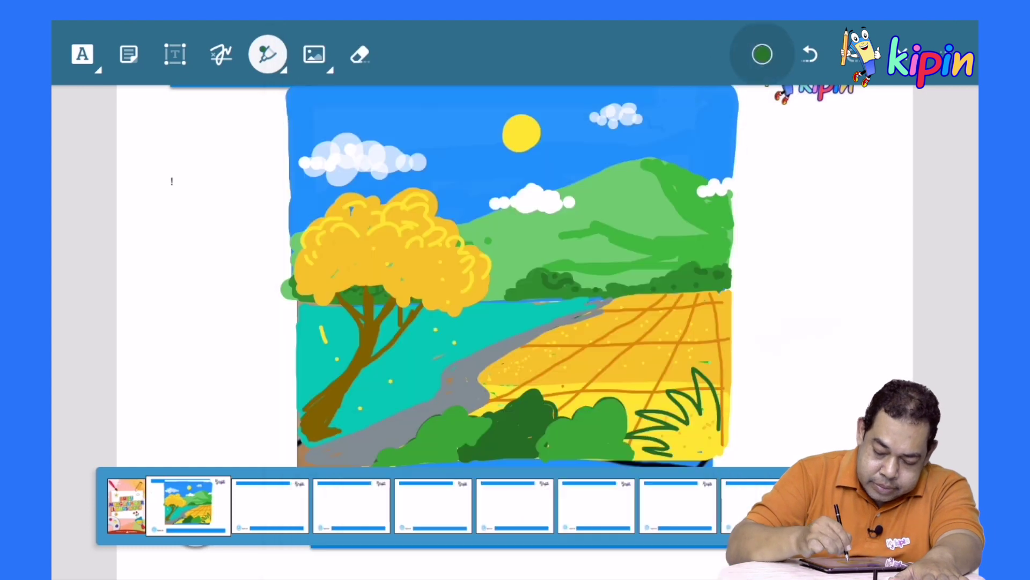
{"action": "left_click", "coordinate": [762, 54]}
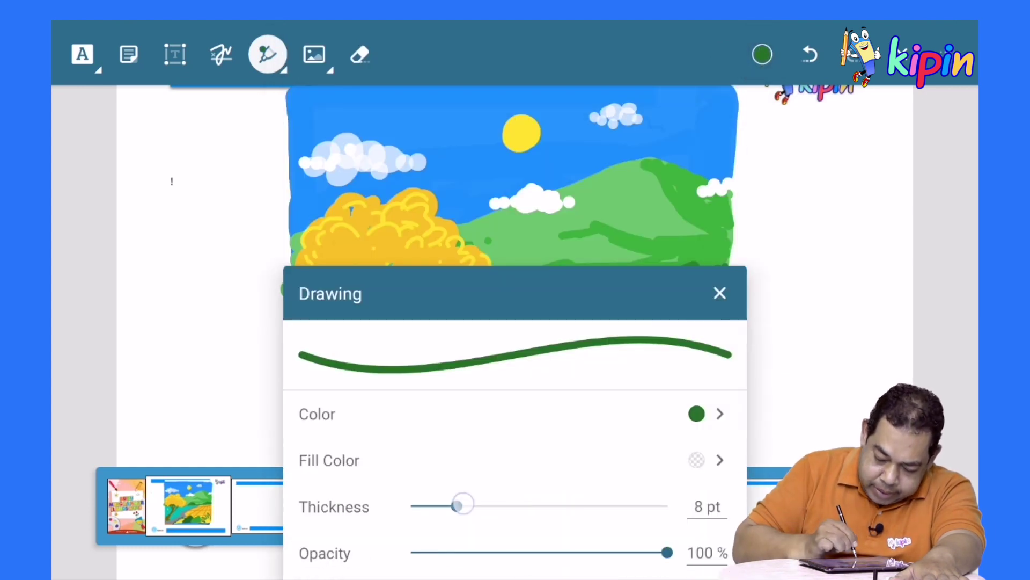
{"action": "left_click_drag", "start_coordinate": [457, 505], "coordinate": [438, 505]}
{"action": "left_click", "coordinate": [719, 292]}
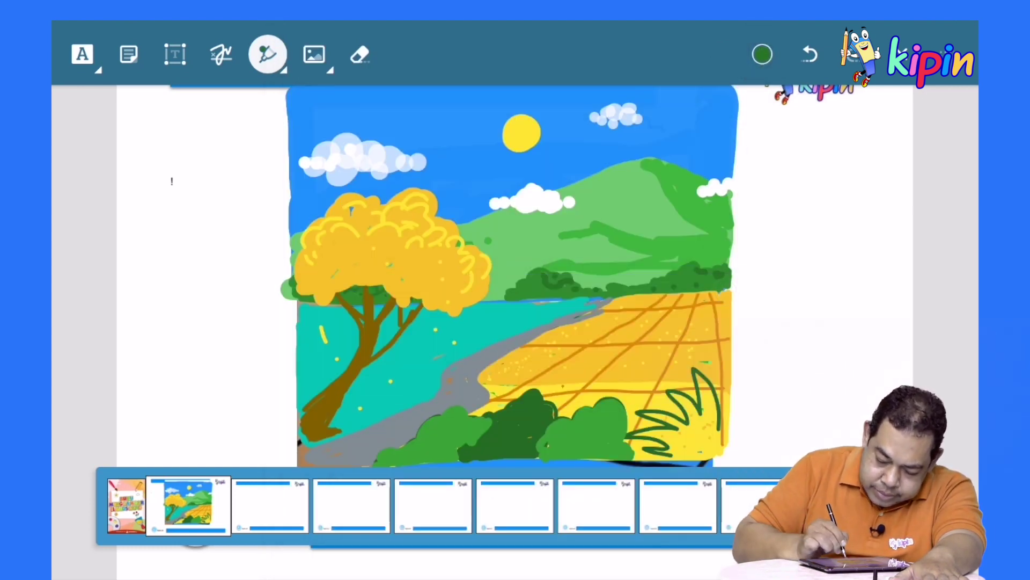
- Draw dark-green leaf marks, dots and arches on the right and left light-green bushes
{"action": "left_click_drag", "start_coordinate": [604, 412], "coordinate": [614, 447]}
{"action": "left_click", "coordinate": [576, 434]}
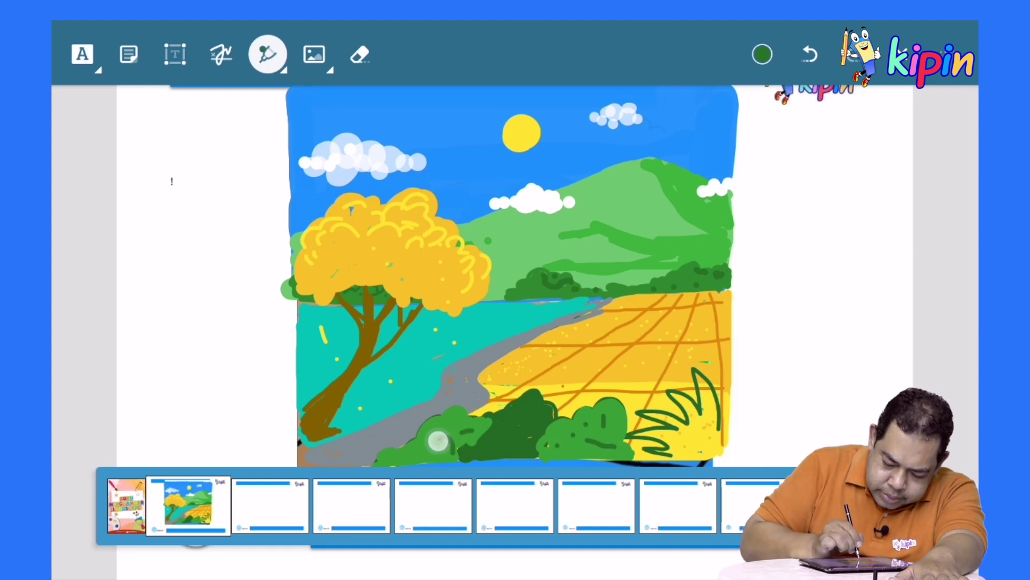
{"action": "left_click_drag", "start_coordinate": [455, 450], "coordinate": [426, 450]}
{"action": "left_click_drag", "start_coordinate": [440, 429], "coordinate": [469, 430]}
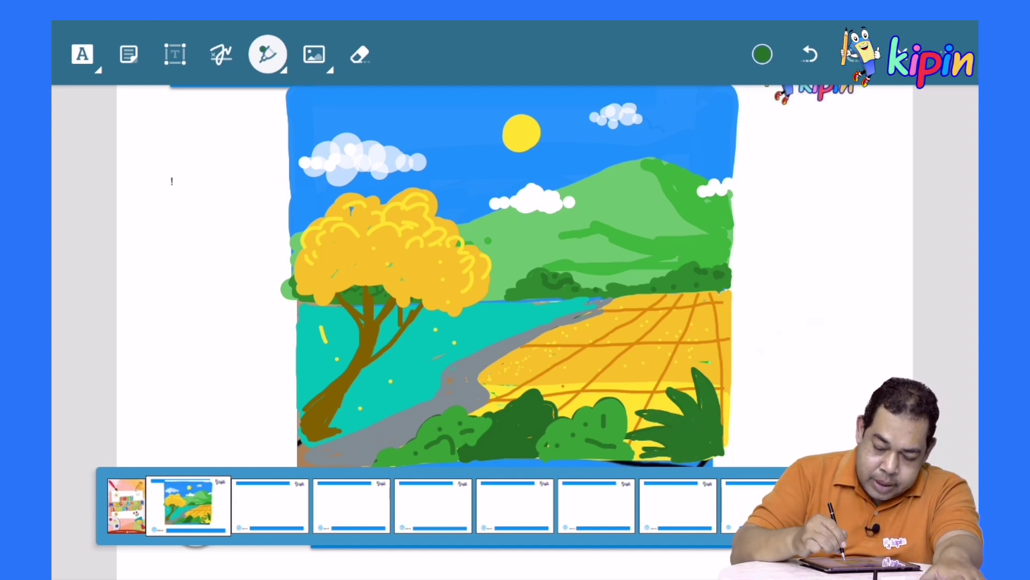
{"action": "left_click", "coordinate": [762, 54]}
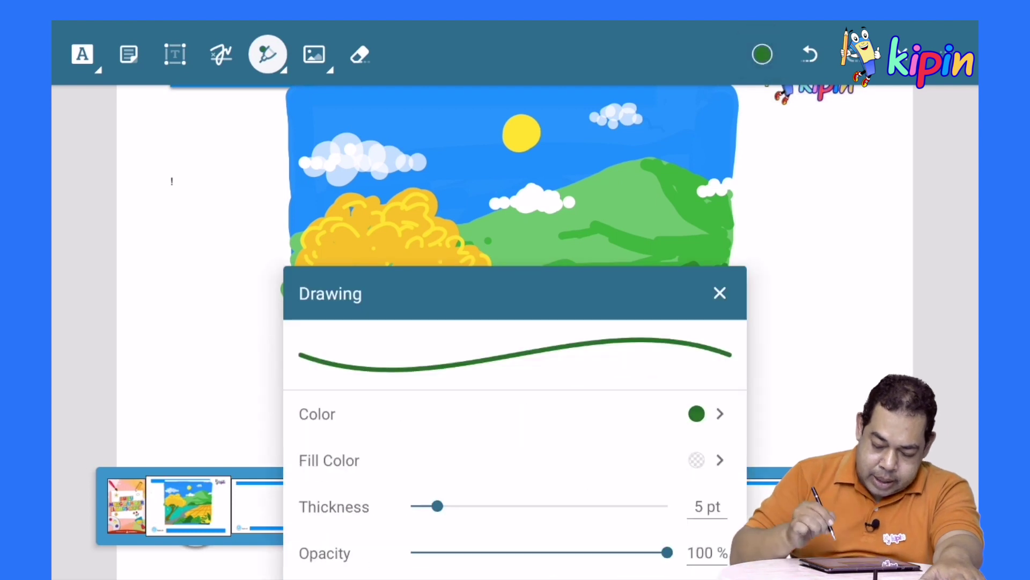
- Set the pen colour to yellow and its thickness to 12 pt
{"action": "left_click", "coordinate": [697, 413]}
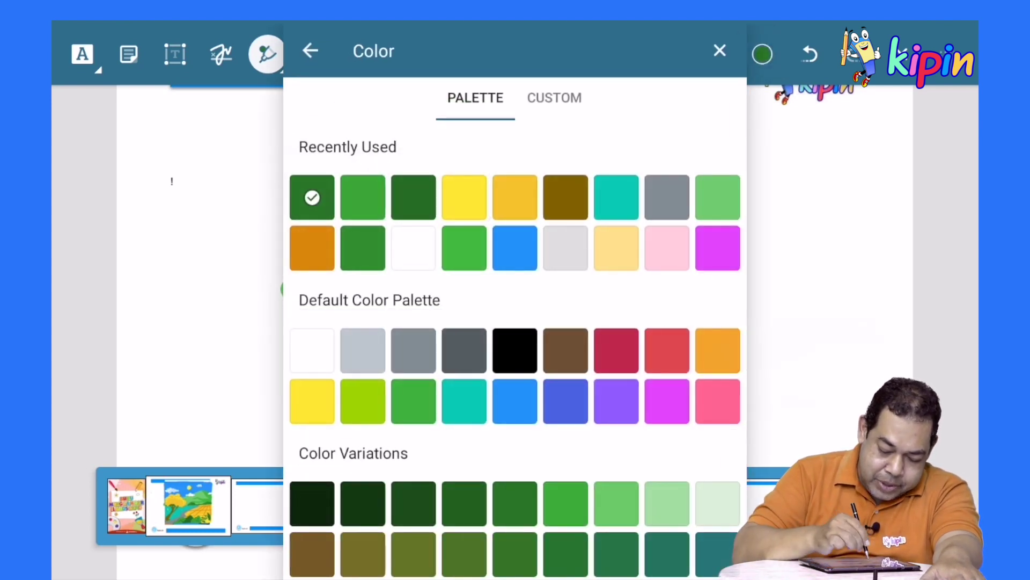
{"action": "left_click", "coordinate": [464, 198]}
{"action": "left_click", "coordinate": [763, 54]}
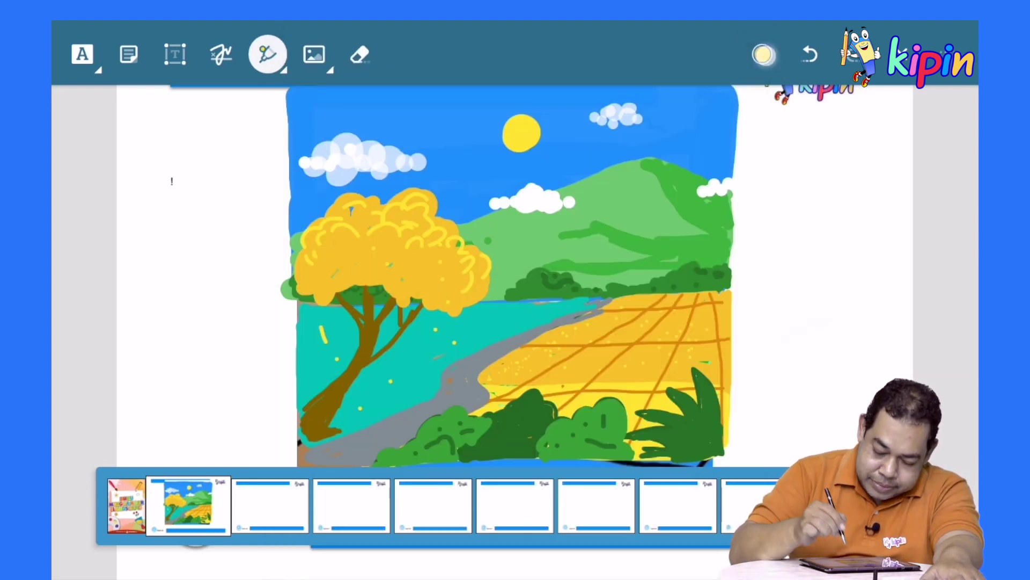
{"action": "left_click_drag", "start_coordinate": [437, 506], "coordinate": [476, 507]}
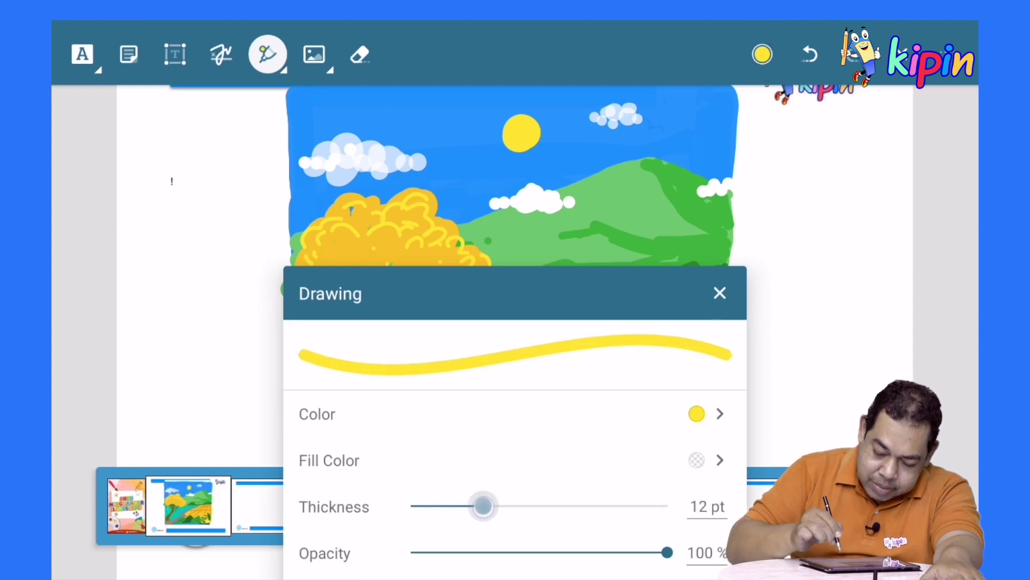
{"action": "left_click", "coordinate": [719, 292]}
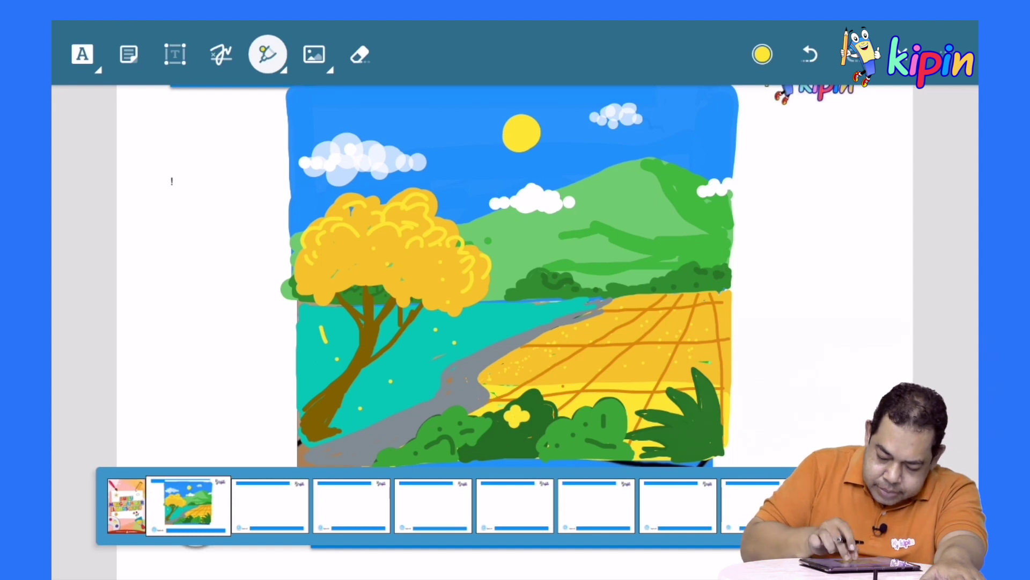
- Zoom in and draw yellow flowers on the right and middle-left bushes
{"action": "scroll", "coordinate": [503, 330], "scroll_direction": "up", "scroll_amount": 3}
{"action": "scroll", "coordinate": [502, 330], "scroll_direction": "up", "scroll_amount": 3}
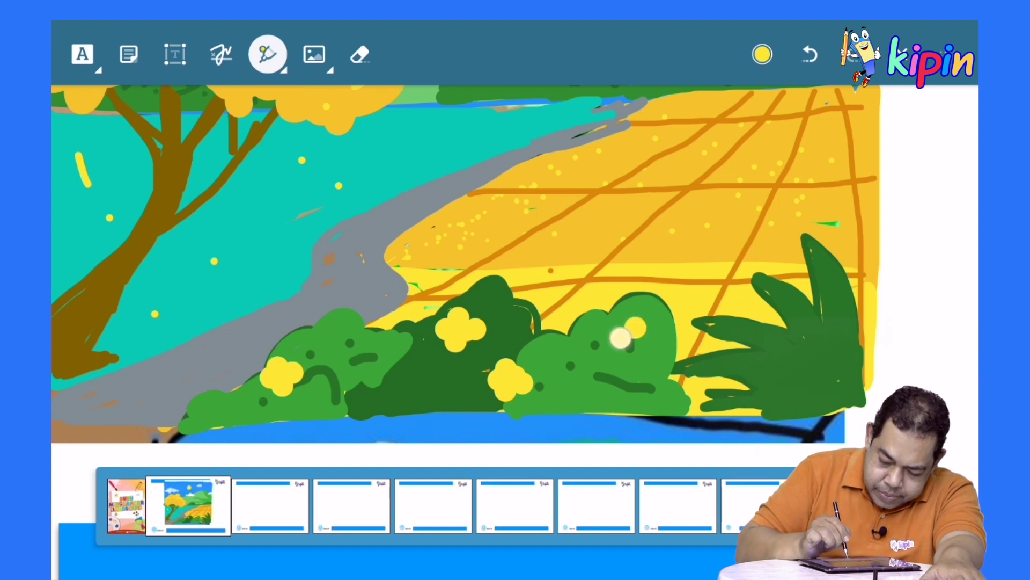
{"action": "left_click_drag", "start_coordinate": [628, 344], "coordinate": [647, 346]}
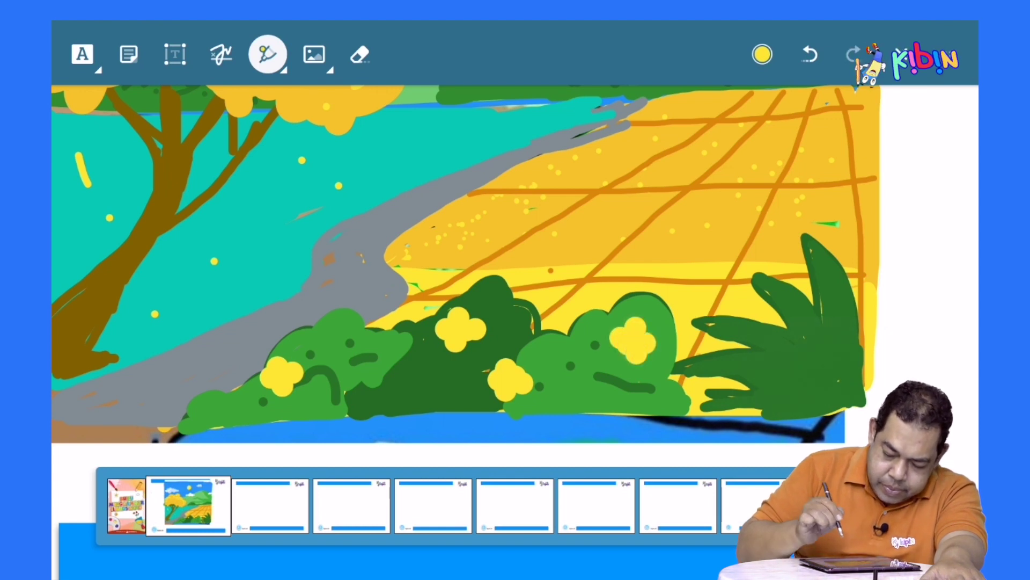
{"action": "left_click", "coordinate": [386, 390]}
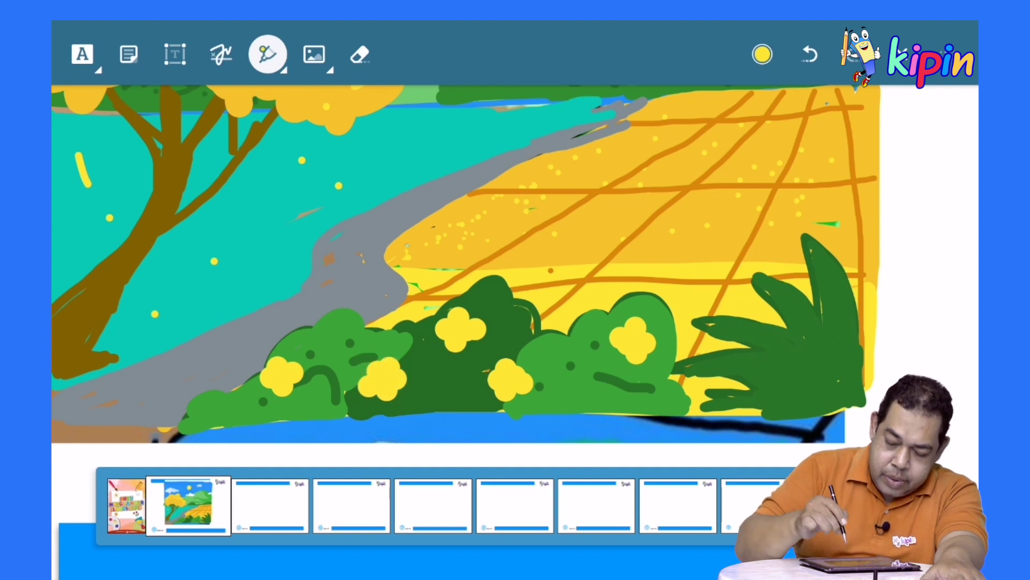
{"action": "left_click", "coordinate": [762, 54]}
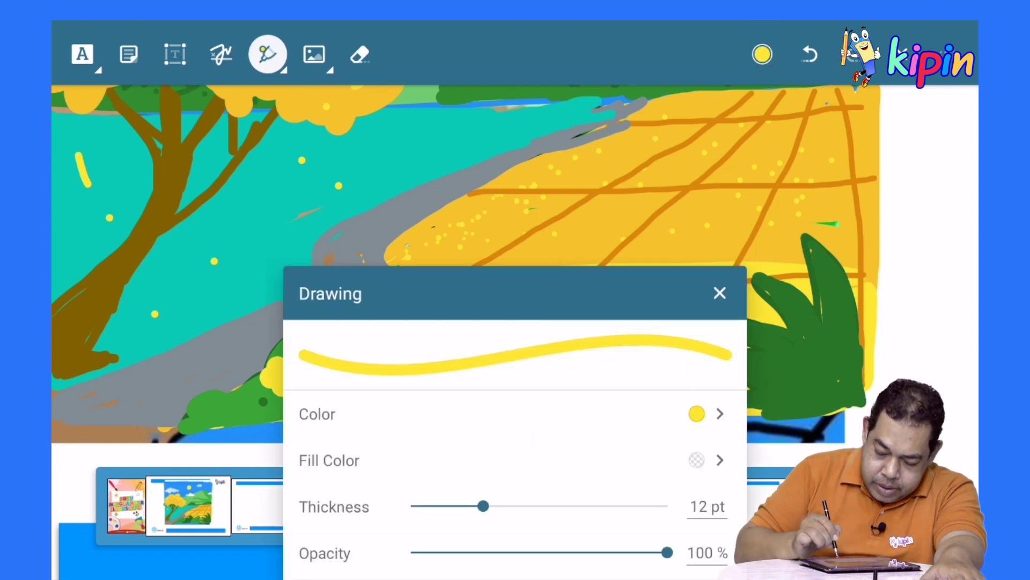
- Switch the pen to crimson at 10 pt and dot red centres into the yellow flowers
{"action": "left_click", "coordinate": [703, 413]}
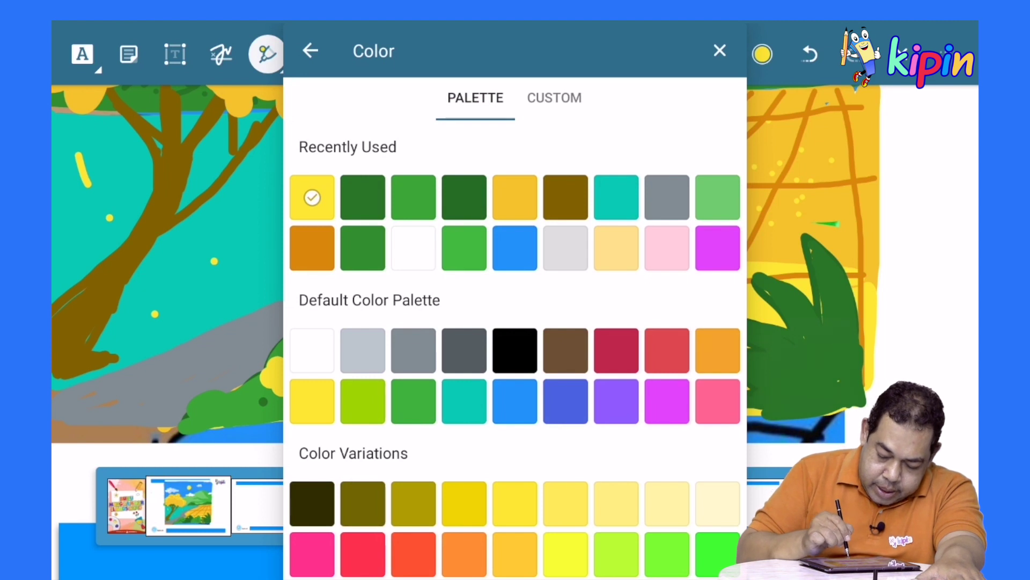
{"action": "left_click", "coordinate": [616, 350]}
{"action": "left_click", "coordinate": [762, 54]}
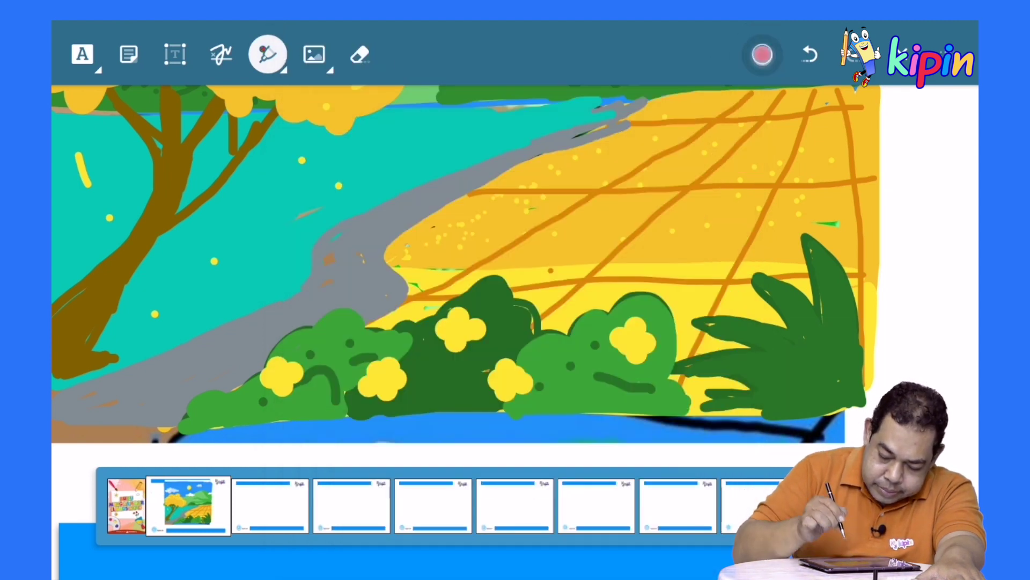
{"action": "left_click_drag", "start_coordinate": [486, 506], "coordinate": [469, 506]}
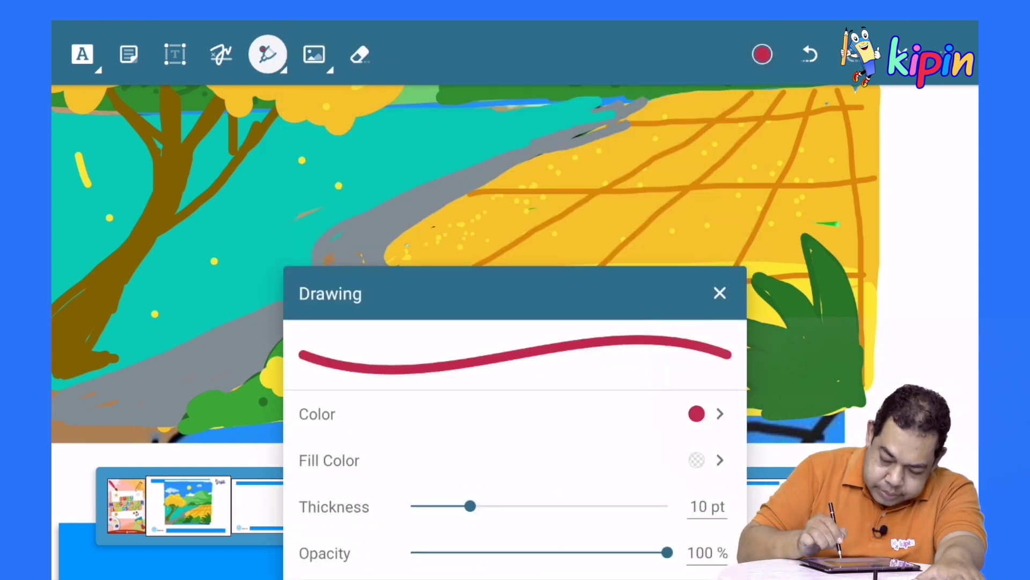
{"action": "left_click", "coordinate": [719, 292]}
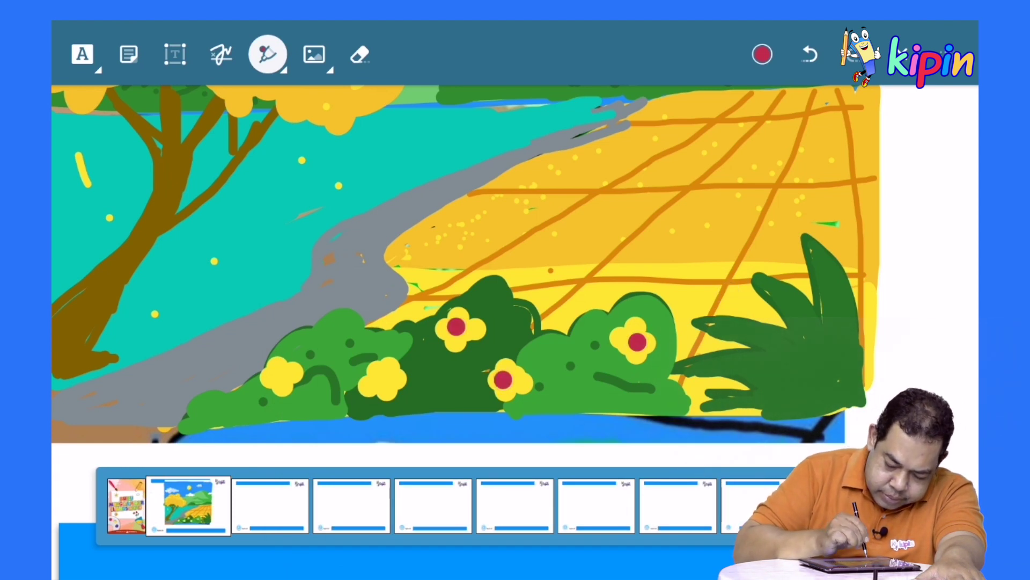
{"action": "left_click", "coordinate": [284, 374]}
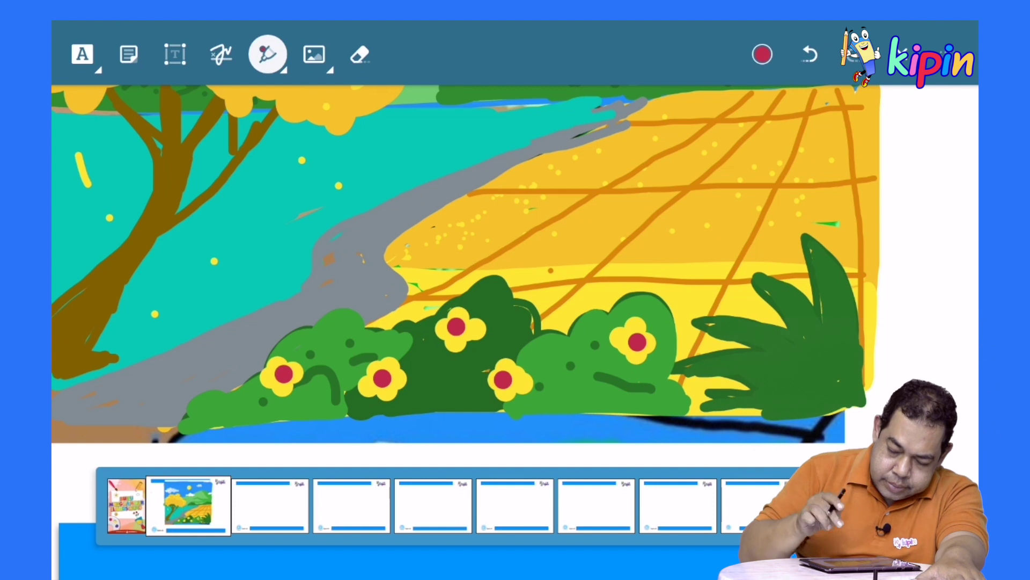
{"action": "scroll", "coordinate": [518, 296], "scroll_direction": "down", "scroll_amount": 5}
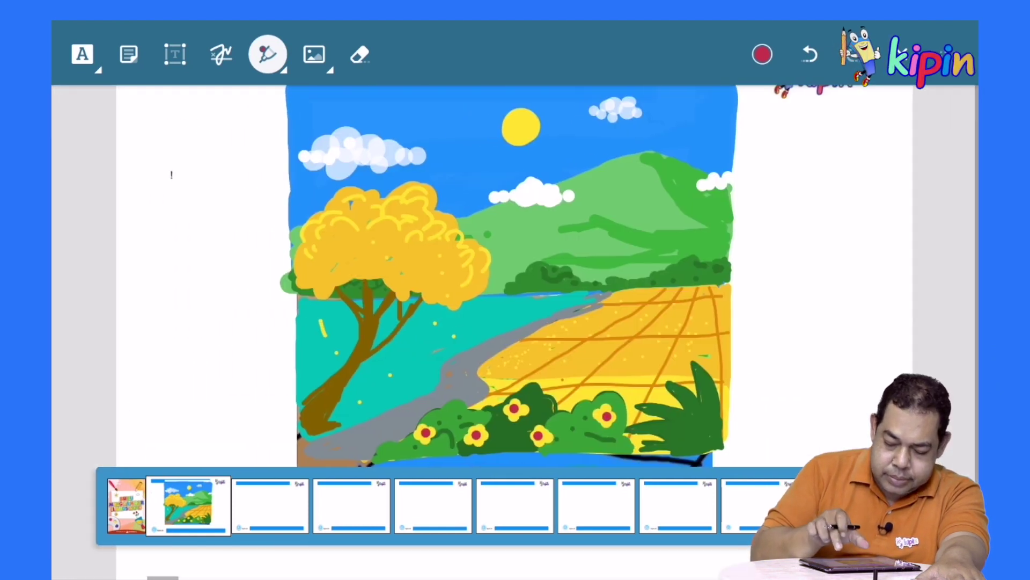